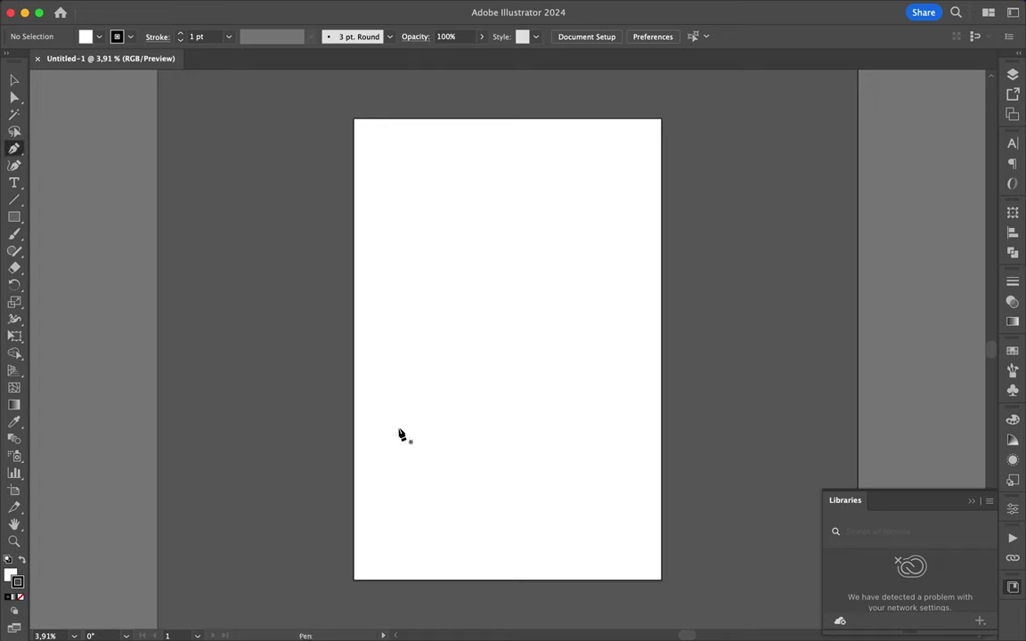
Trace the outer and inner outlines of the angular hook letterform as one closed path.
click(434, 394)
drag(434, 485, 446, 505)
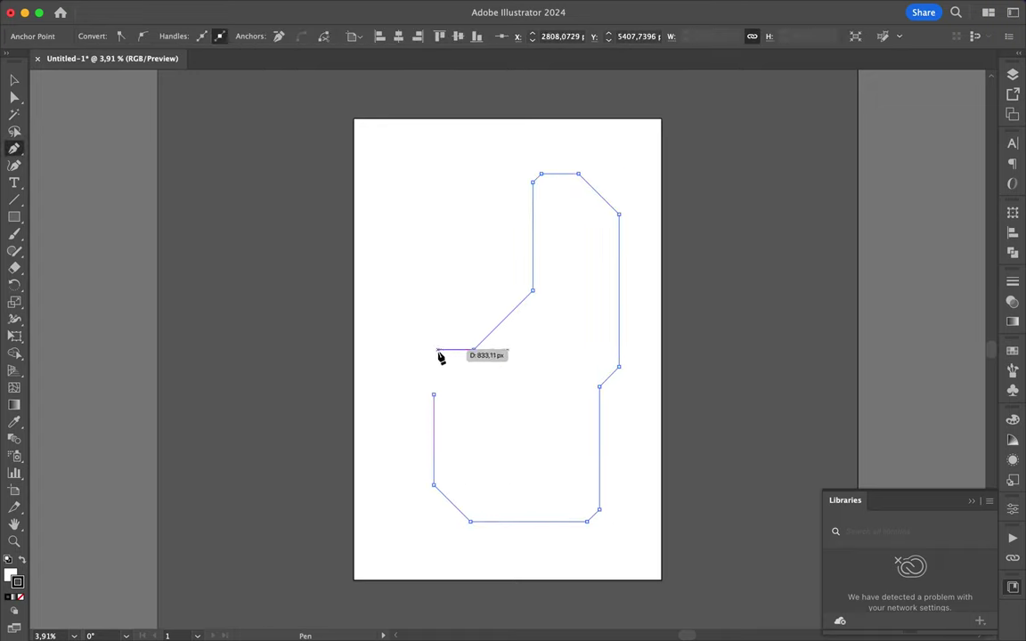
click(548, 206)
click(548, 309)
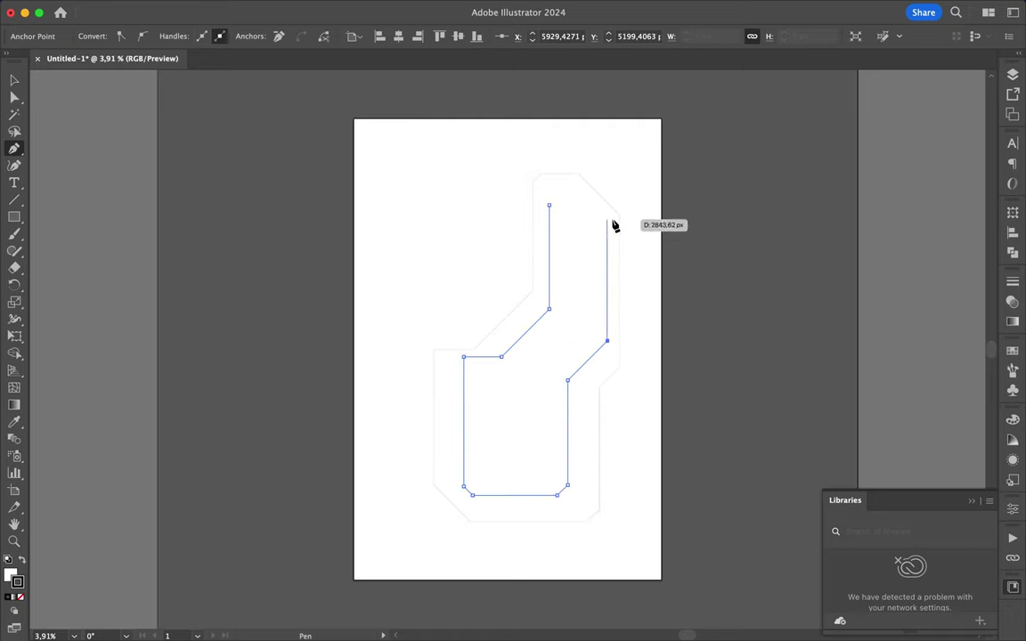
click(549, 204)
scroll(549, 210, up, 5)
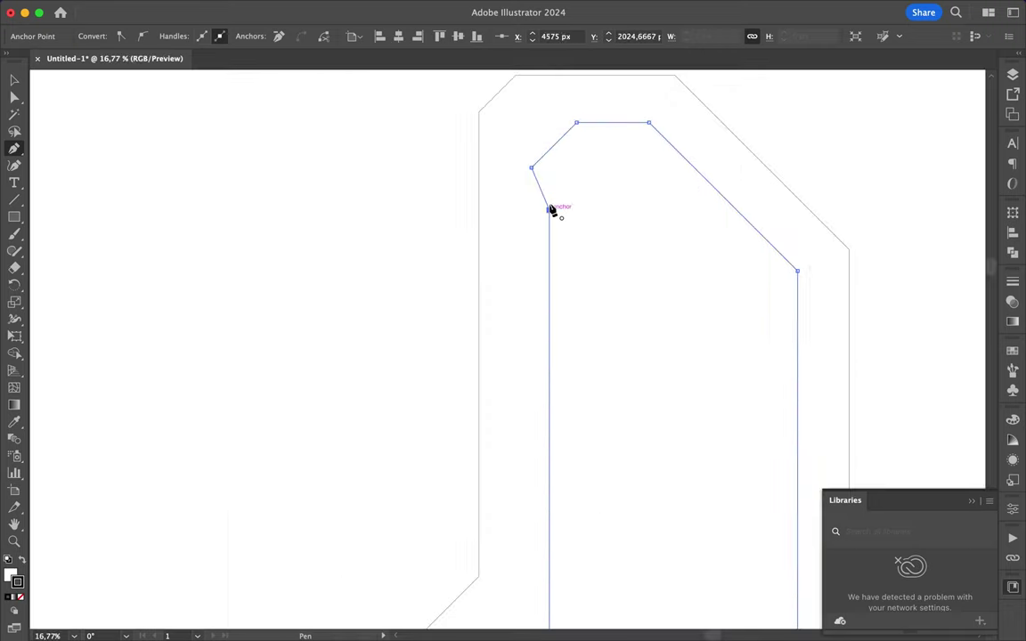
Move the top-left anchor upward and the lower-left inner corner down.
key(a)
drag(549, 211, 549, 156)
scroll(534, 169, down, 5)
click(408, 206)
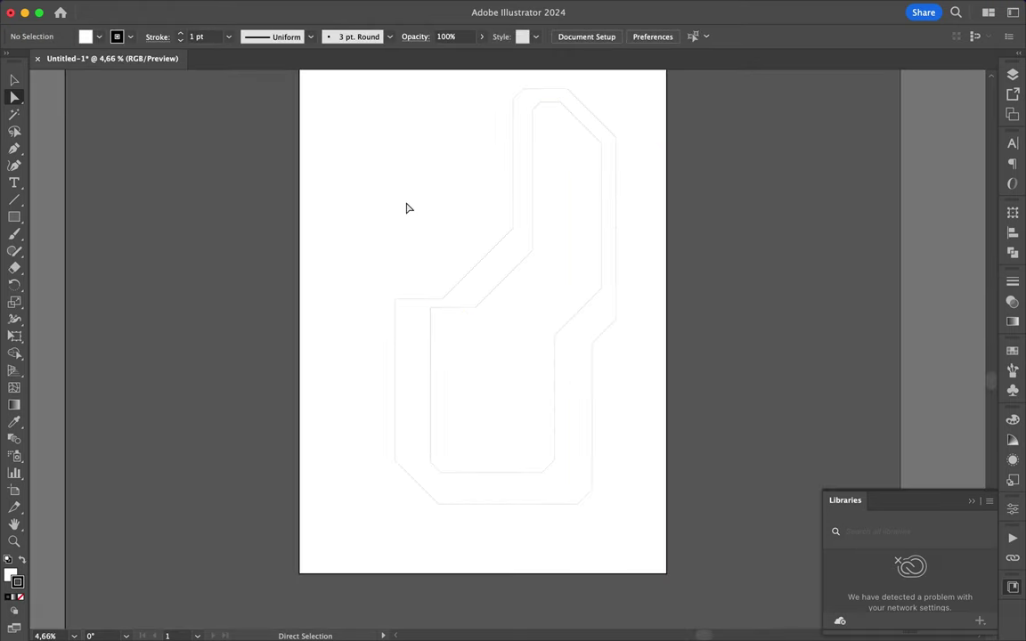
scroll(408, 206, up, 2)
mouse_move(509, 349)
mouse_down()
mouse_move(509, 370)
mouse_move(469, 373)
mouse_up()
Show rulers, snap an anchor onto the horizontal guide and lower the top anchors.
key(super+r)
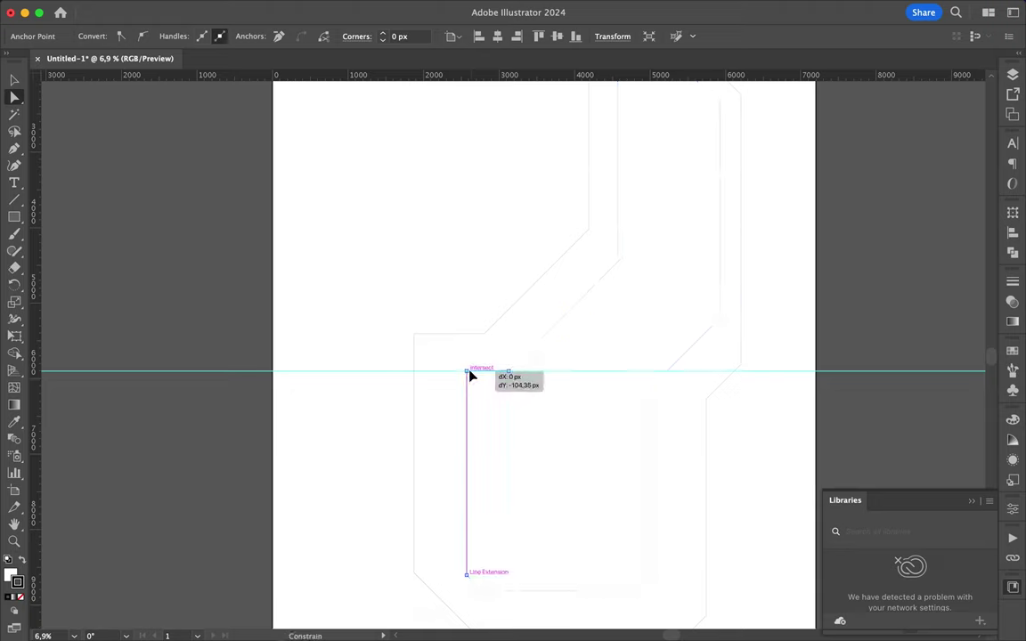
click(605, 318)
scroll(605, 318, down, 3)
scroll(542, 176, up, 5)
mouse_move(520, 152)
mouse_down()
mouse_move(710, 249)
mouse_move(712, 325)
mouse_up()
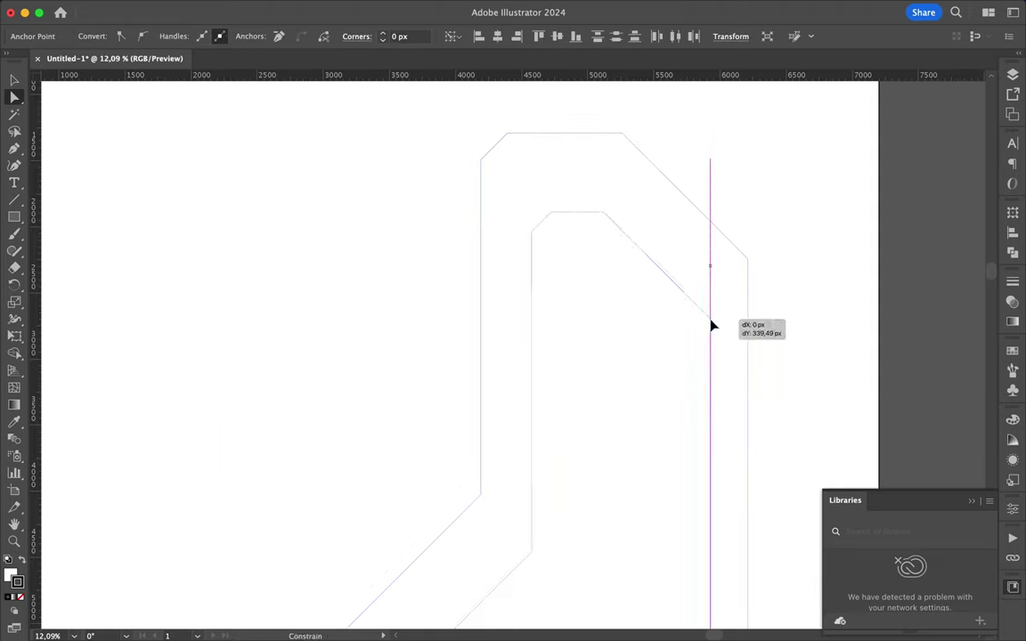
Fill the letterform solid black and fit the whole page in view.
key(super+0)
key(v)
click(23, 559)
click(495, 264)
Move the letterform's left corner anchor down onto the guide.
key(a)
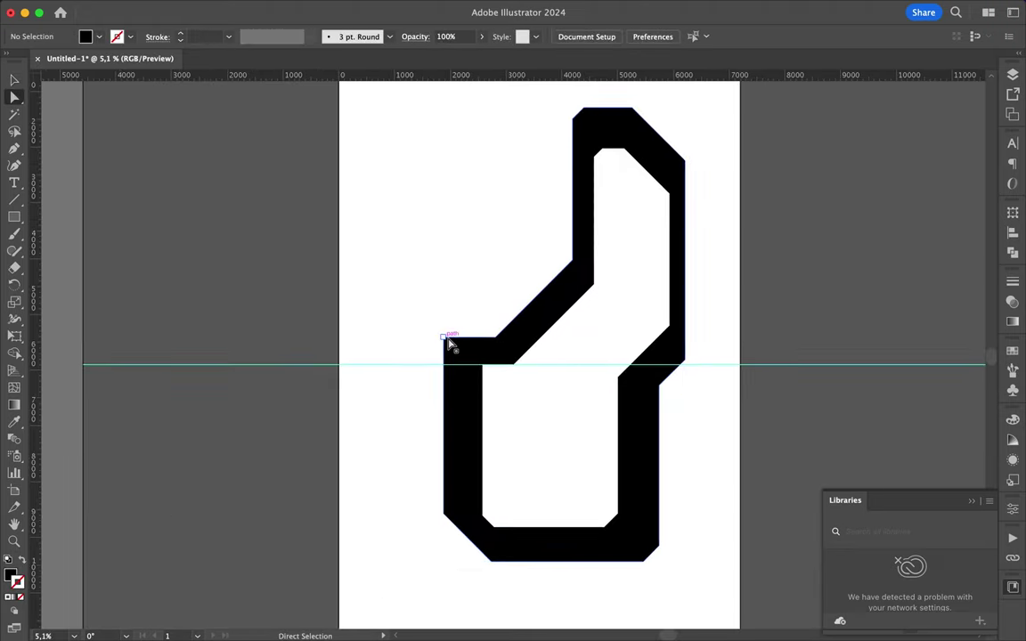
scroll(452, 344, up, 2)
mouse_move(451, 344)
mouse_down()
mouse_move(445, 418)
mouse_move(512, 360)
mouse_up()
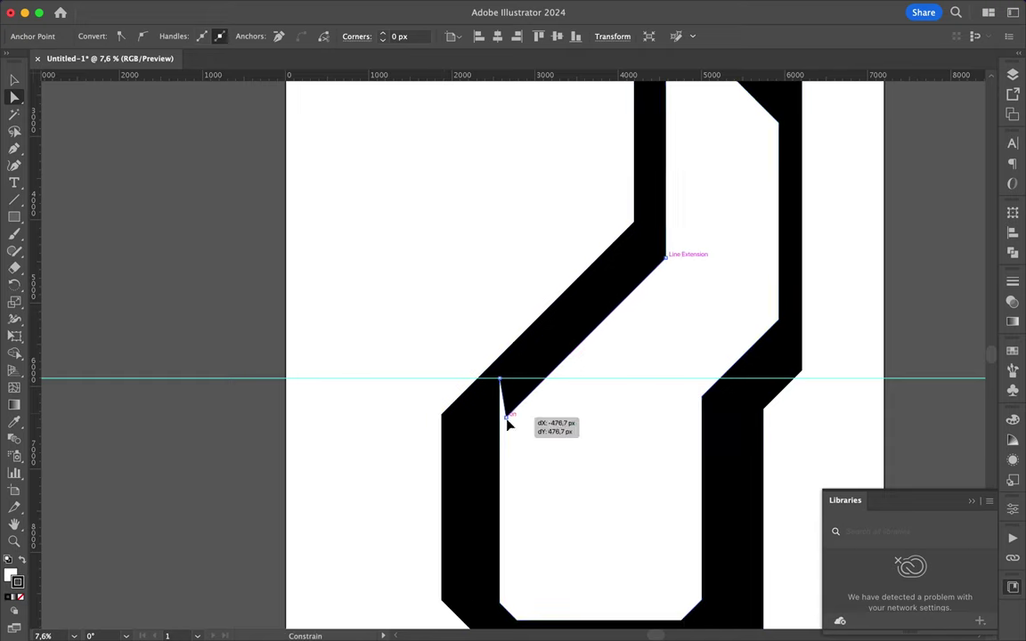
key(v)
scroll(604, 339, down, 3)
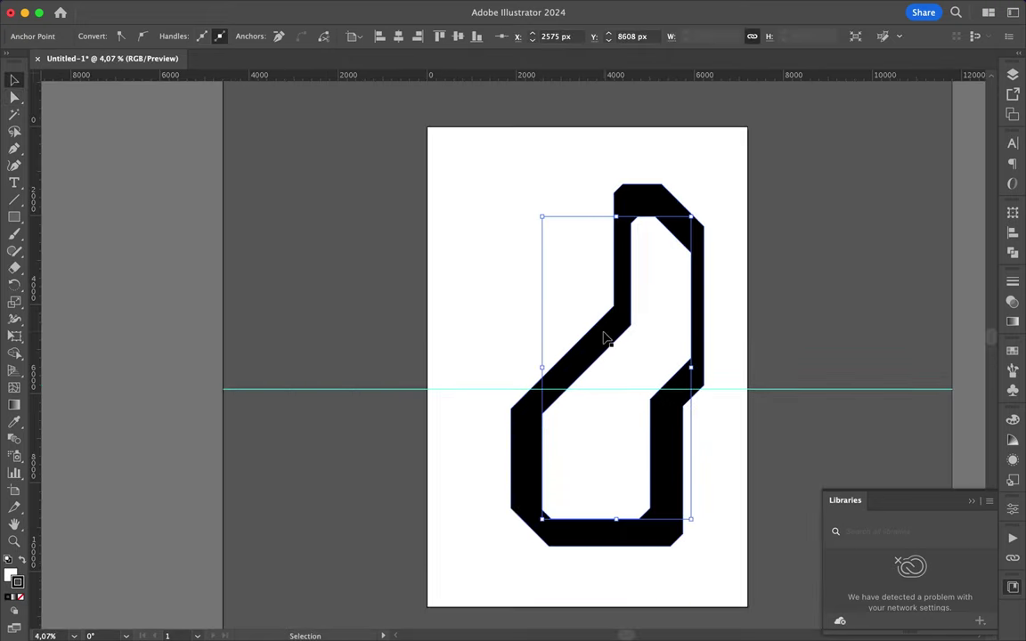
Round the inner counter's corners and the top-left corner with the live corner widgets.
key(a)
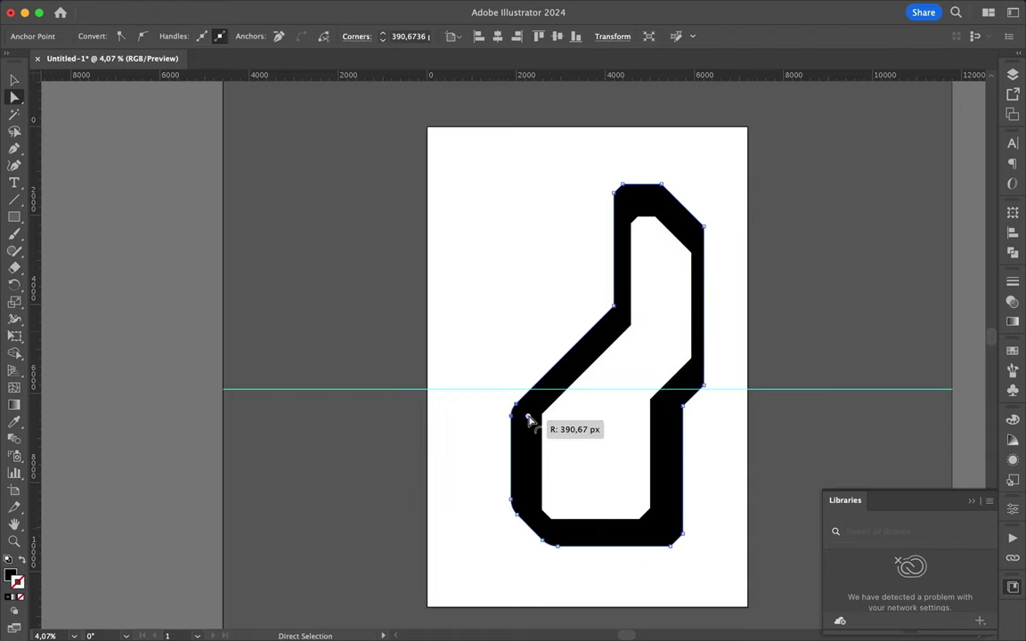
click(542, 415)
drag(620, 326, 600, 300)
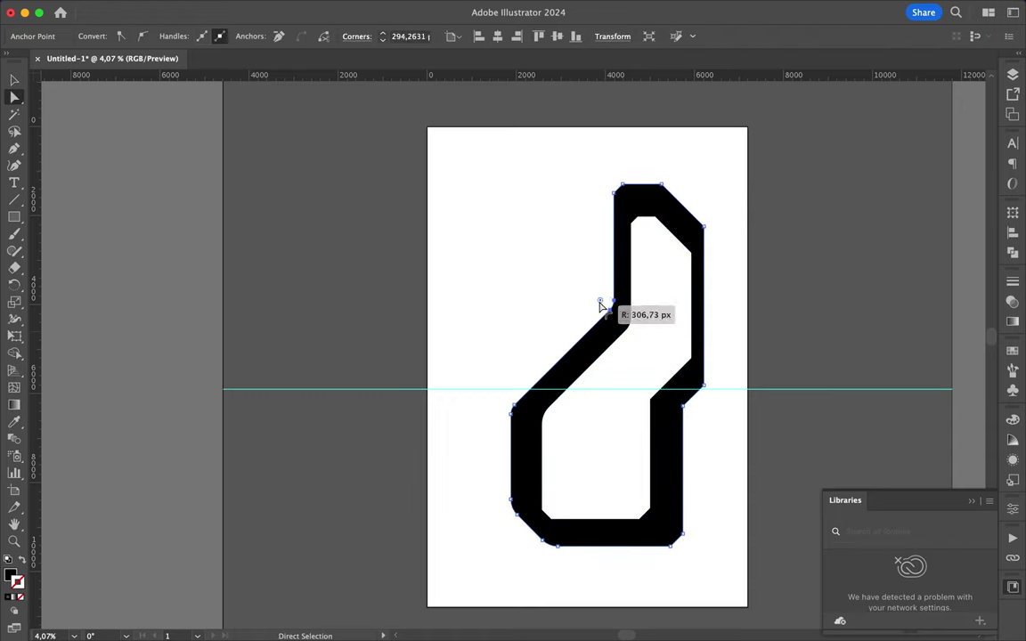
scroll(618, 196, up, 3)
click(635, 181)
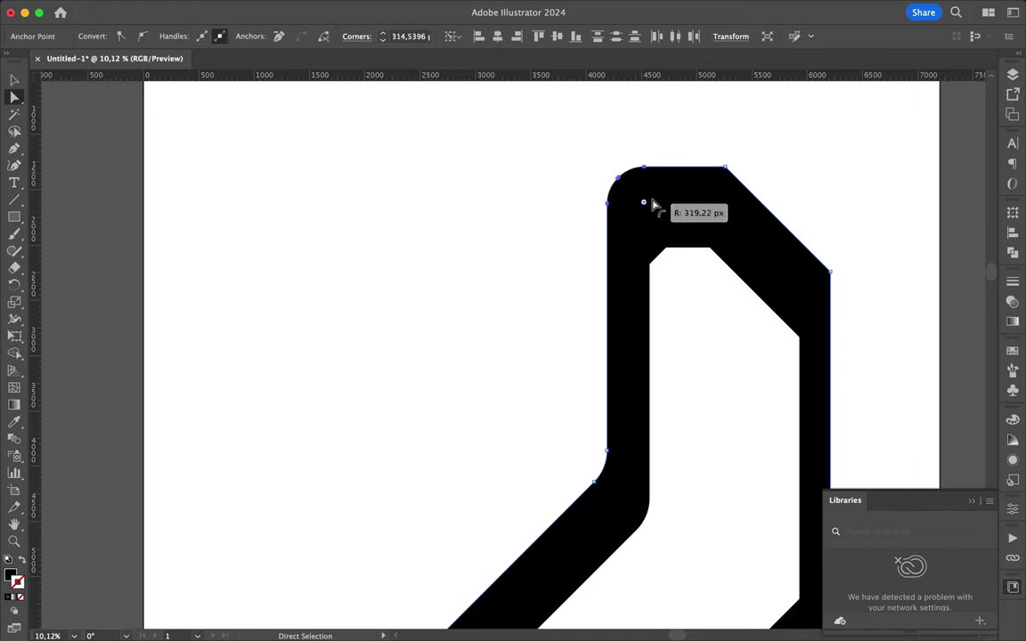
scroll(712, 257, down, 10)
drag(778, 361, 706, 422)
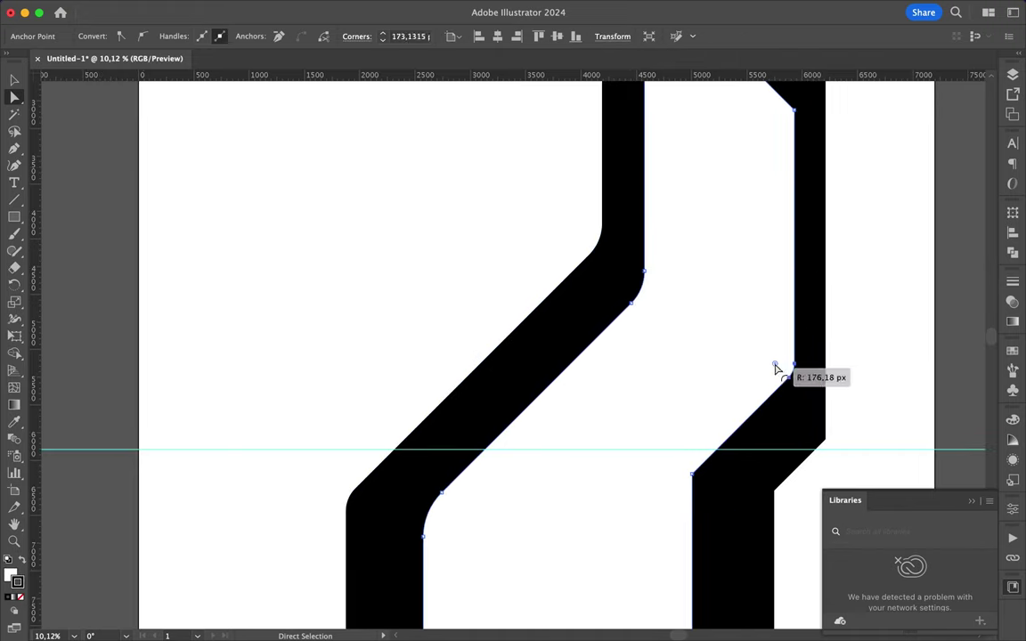
scroll(713, 463, down, 5)
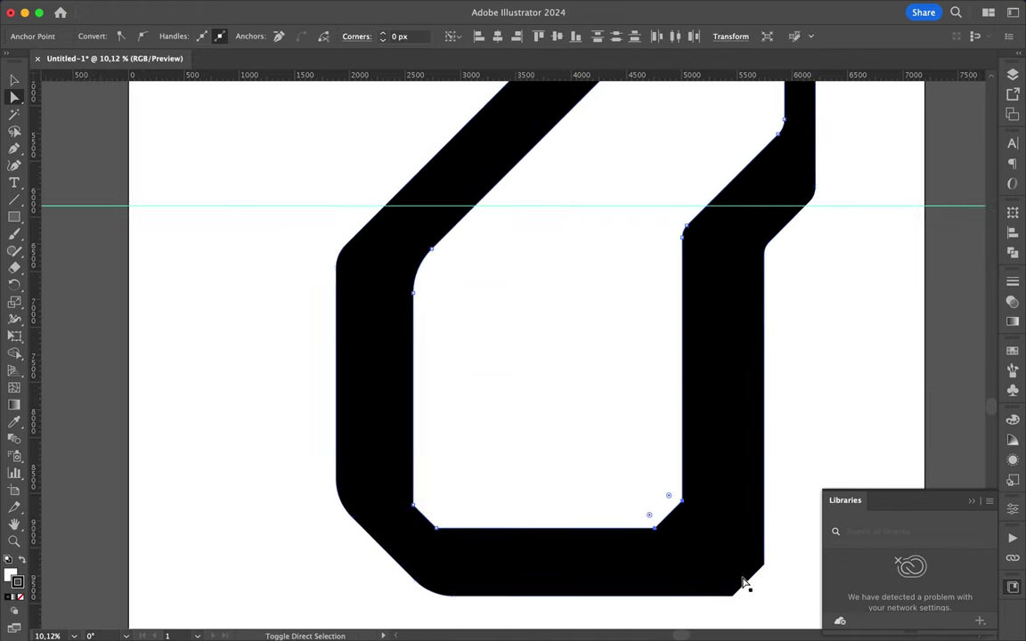
Set the bottom-right and top corner anchors, keeping some corners sharp at 0 px.
click(757, 562)
key(v)
scroll(635, 348, down, 5)
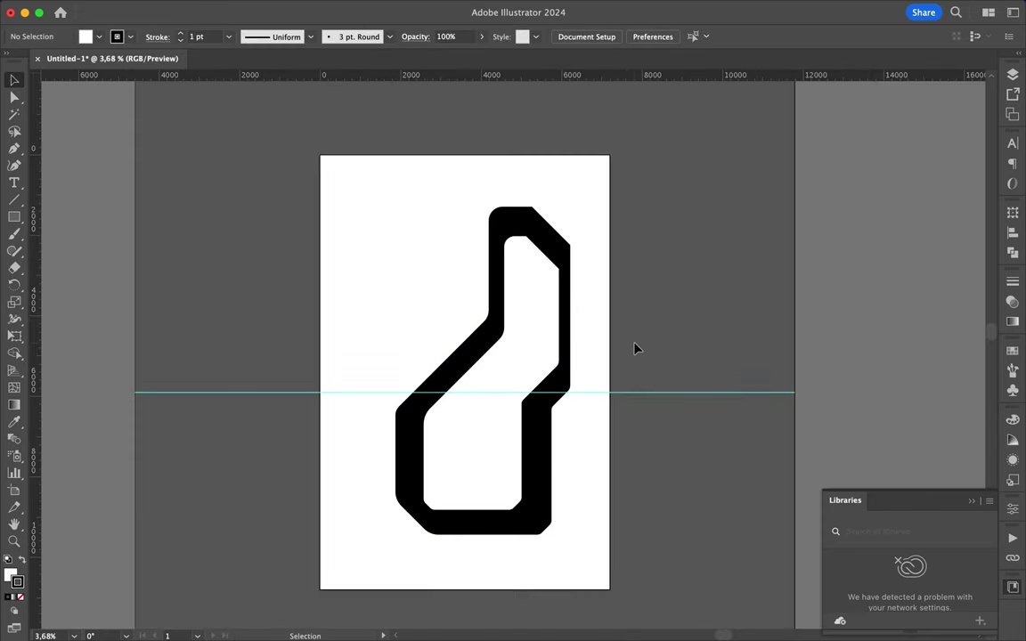
click(561, 229)
scroll(584, 236, up, 2)
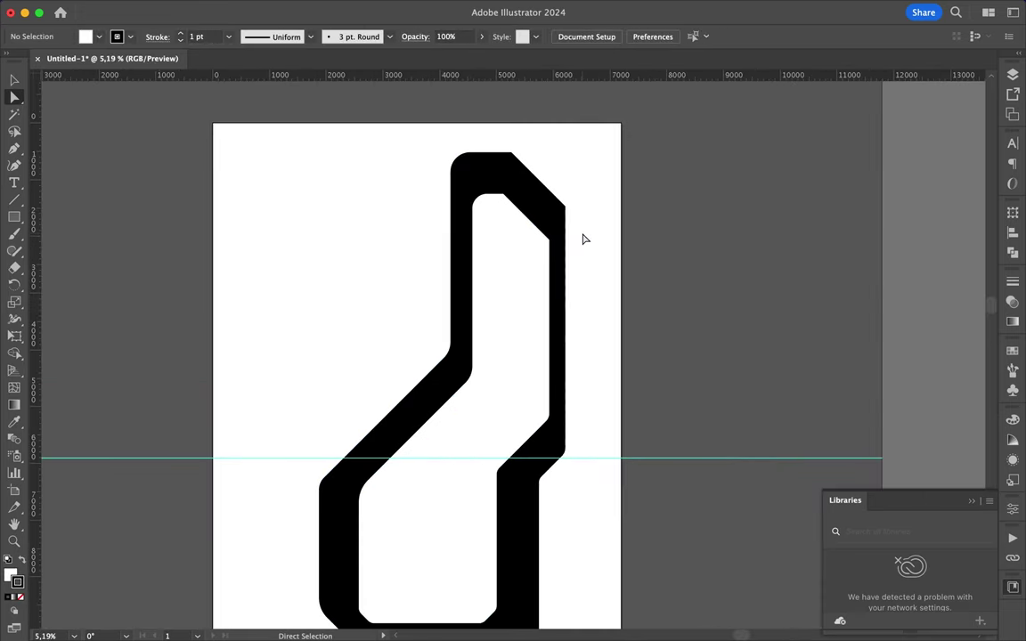
click(509, 156)
Unite the letterform's paths into a single shape with Pathfinder.
click(424, 245)
key(v)
scroll(445, 258, down, 3)
click(474, 272)
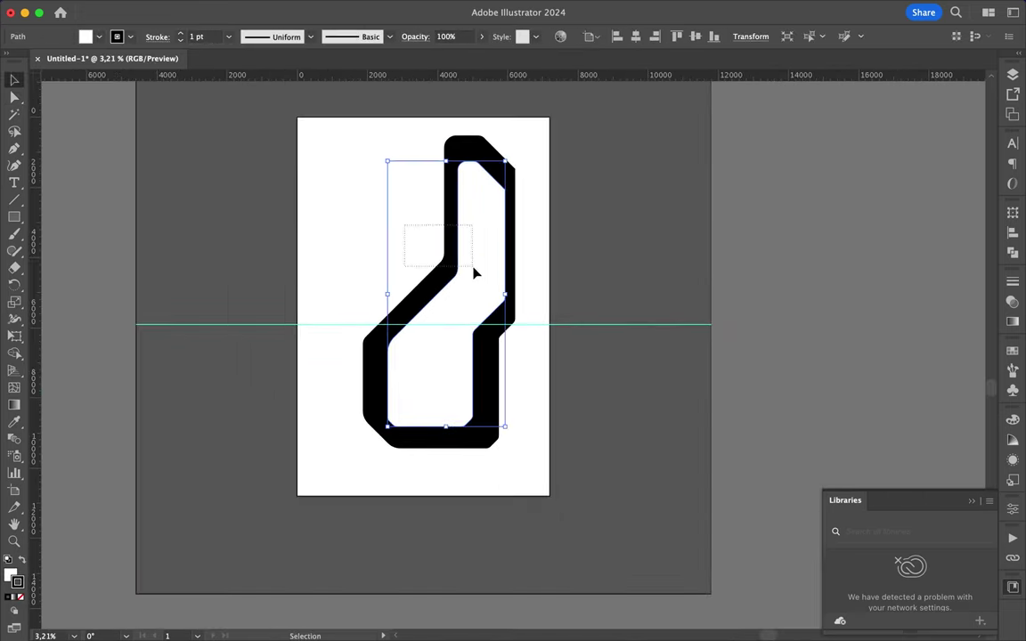
click(1012, 256)
click(865, 243)
click(392, 209)
Draw a bent stem-and-diagonal polygon near the page's upper left.
scroll(392, 208, up, 3)
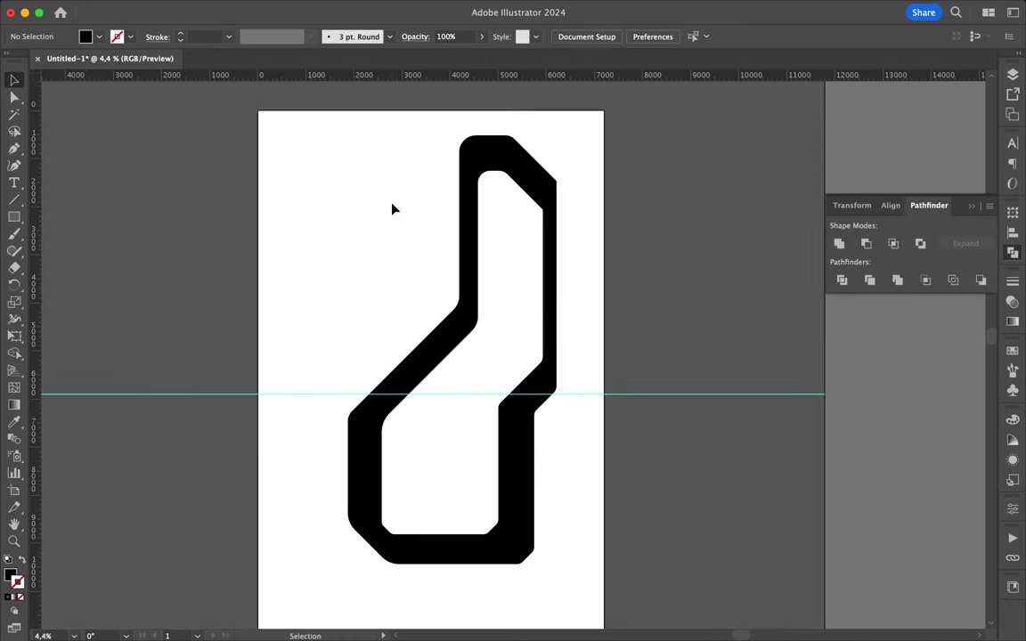
key(p)
drag(431, 315, 381, 268)
click(344, 230)
click(344, 160)
click(285, 148)
click(276, 157)
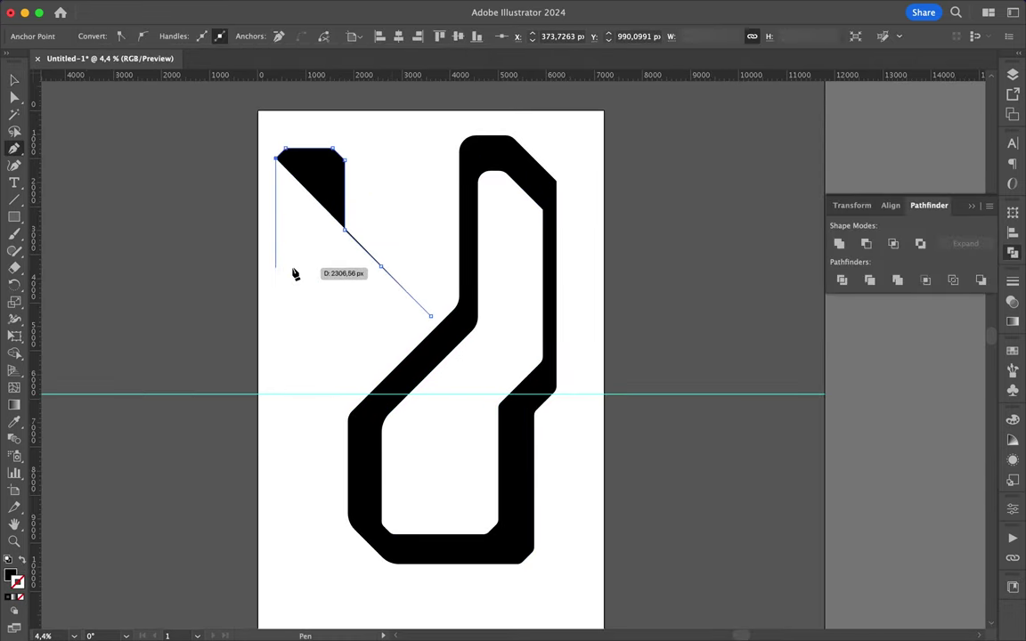
click(276, 266)
click(378, 367)
scroll(418, 358, up, 5)
Nudge one anchor of the new bent shape into place.
key(a)
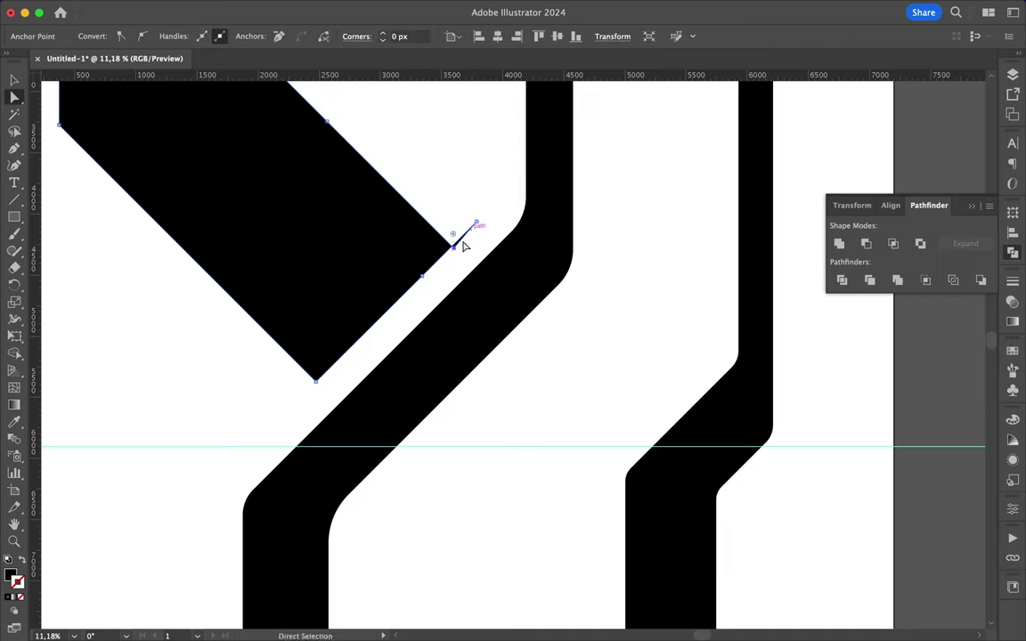
scroll(455, 250, up, 3)
drag(455, 250, 441, 245)
scroll(532, 170, down, 5)
key(p)
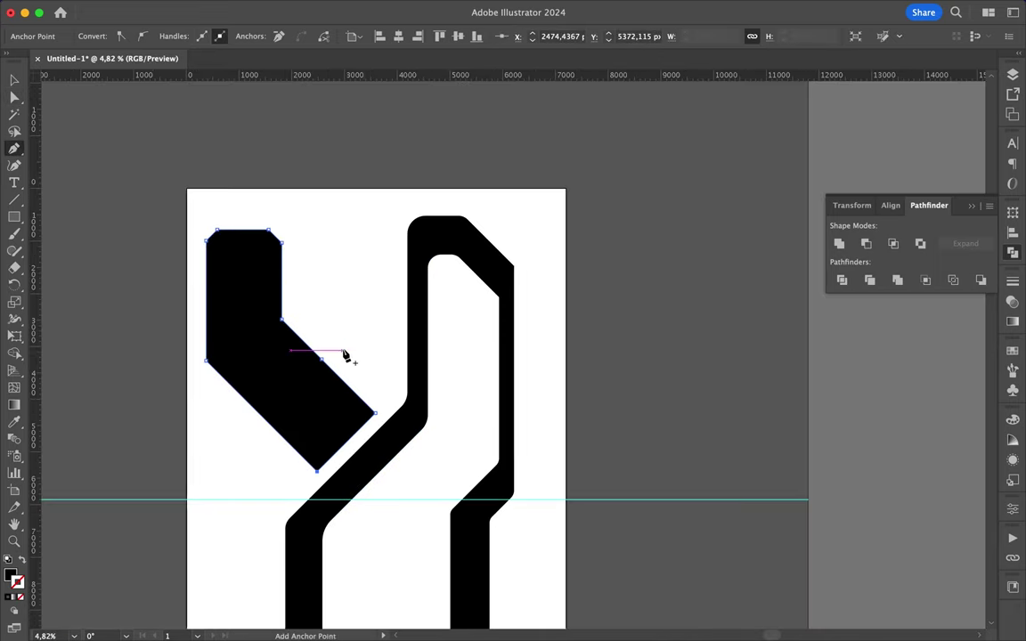
key(a)
Reshape the bent shape's upper anchors, its notch and its top corner.
drag(262, 168, 301, 296)
drag(262, 167, 298, 271)
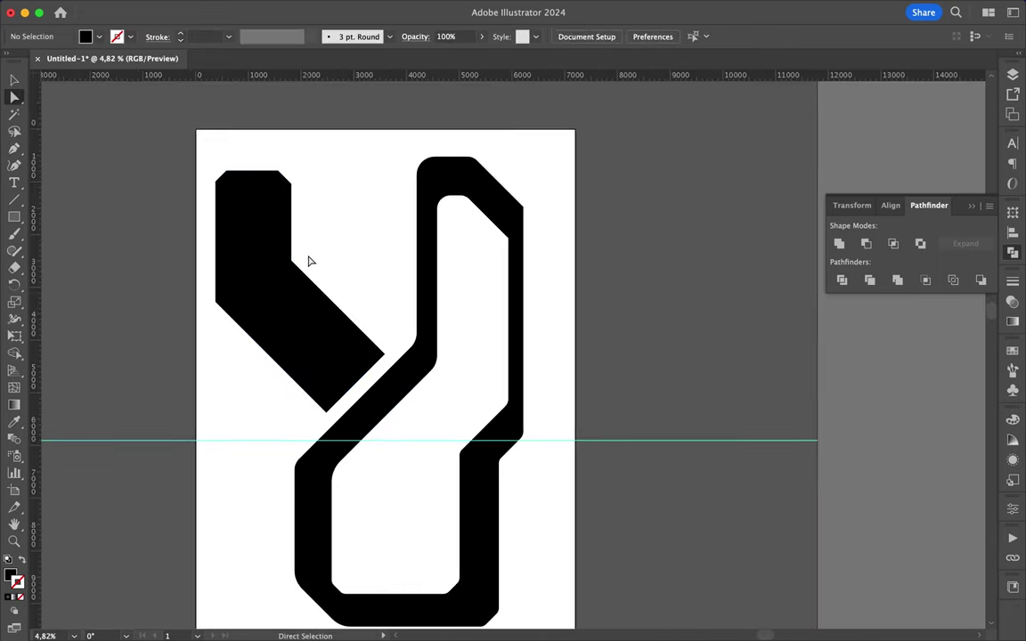
scroll(214, 281, down, 2)
click(298, 400)
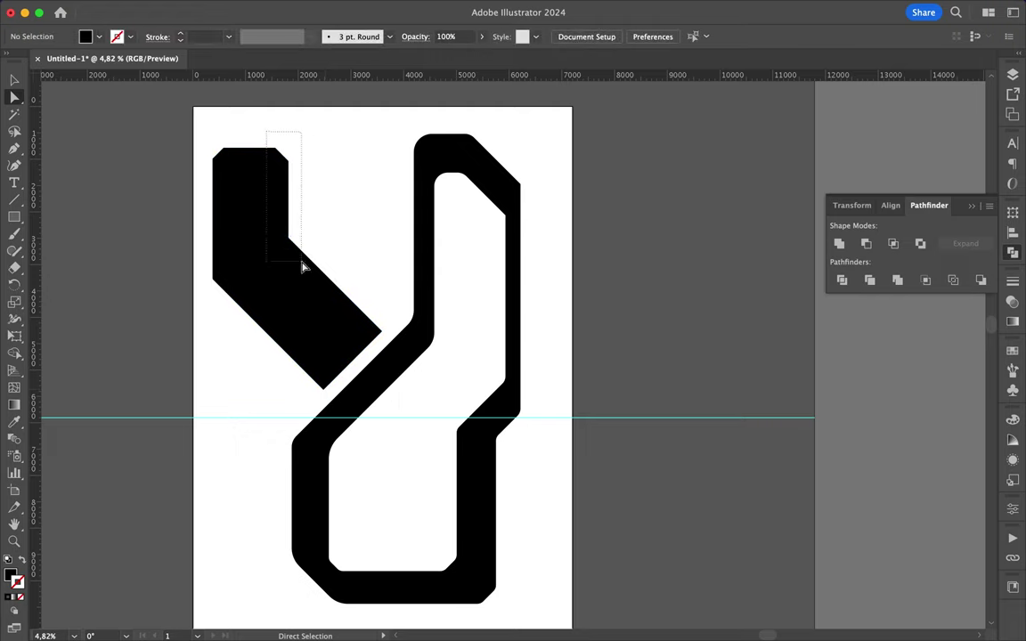
drag(277, 232, 259, 209)
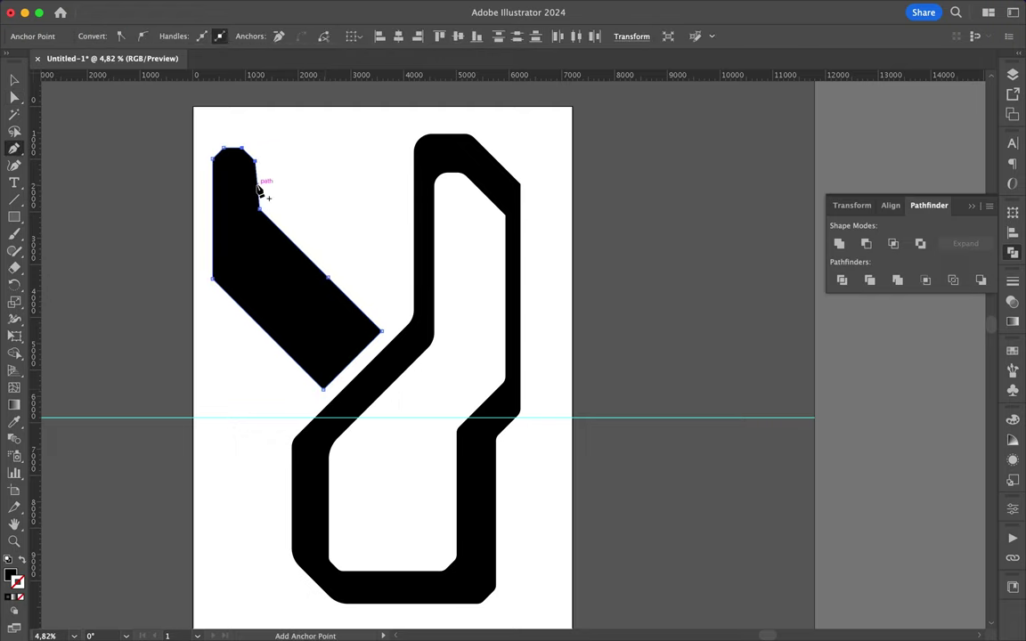
scroll(256, 166, up, 5)
drag(256, 166, 279, 229)
Draw a small four-corner polygon below the diagonal piece and shift its lower-right edge.
scroll(293, 146, down, 5)
click(293, 146)
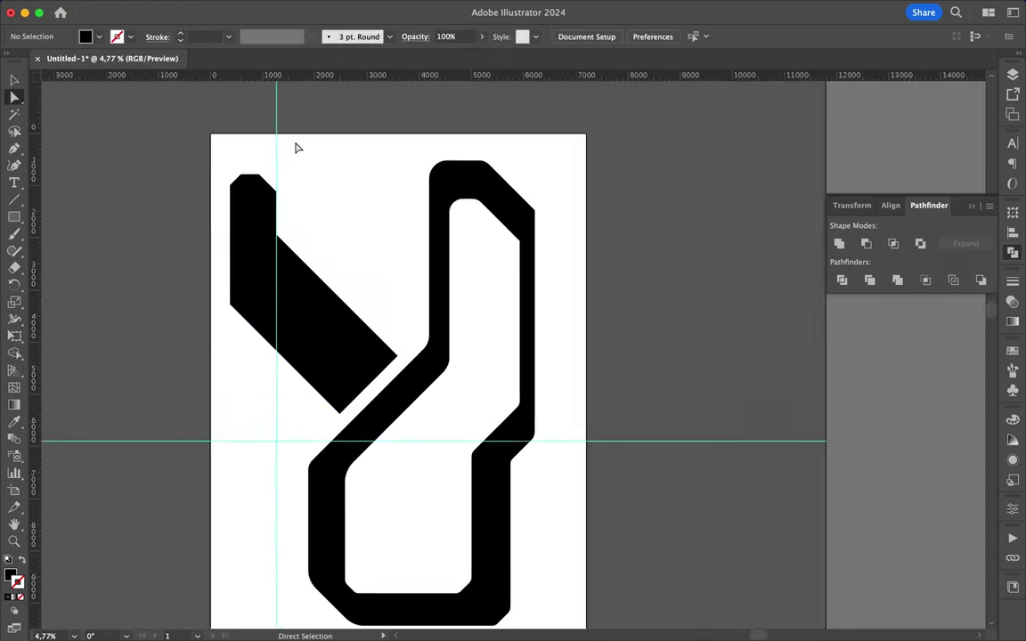
scroll(279, 283, up, 3)
click(313, 309)
click(313, 424)
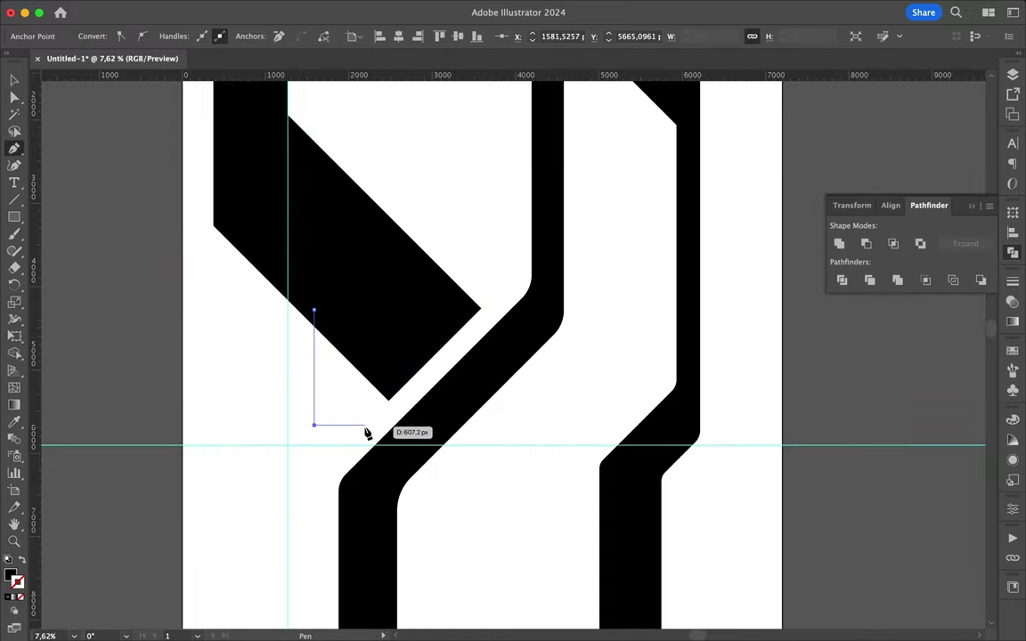
click(359, 425)
click(396, 390)
click(313, 308)
scroll(380, 414, up, 3)
drag(404, 442, 398, 446)
Draw a triangular polygon filling the gap between the small block and the stem.
key(p)
scroll(397, 446, up, 3)
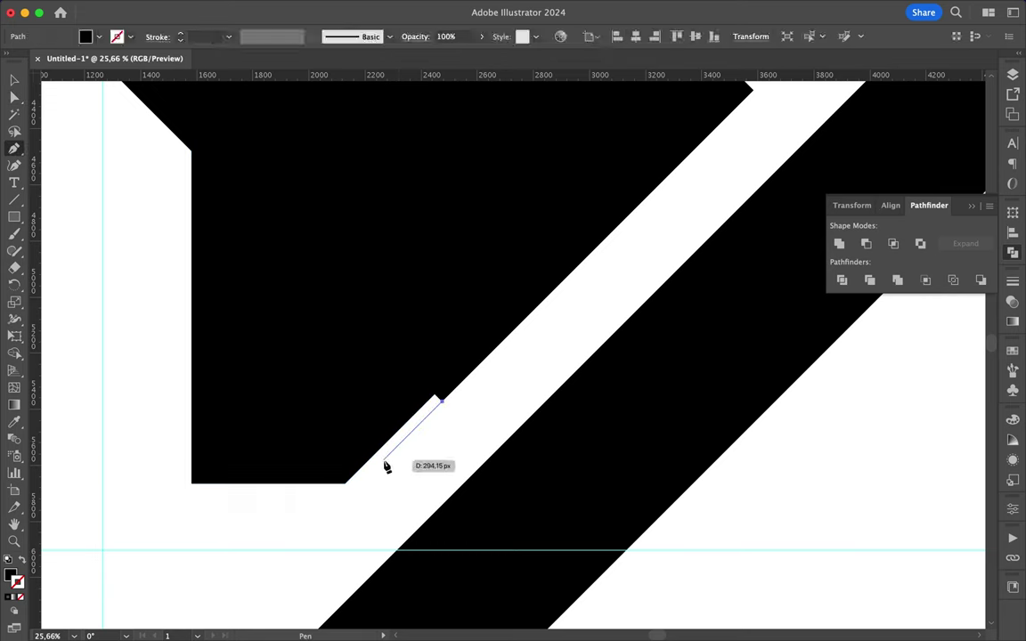
click(360, 481)
click(193, 480)
click(291, 284)
click(504, 332)
Unite the added polygons with the upper-left piece in Pathfinder.
key(v)
scroll(445, 402, down, 5)
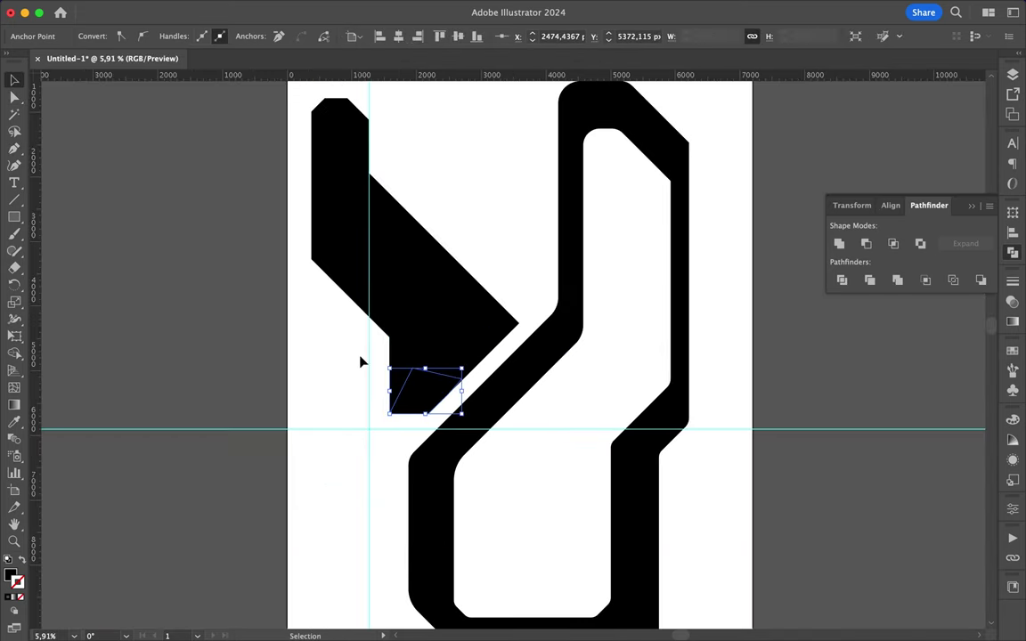
shift+click(427, 267)
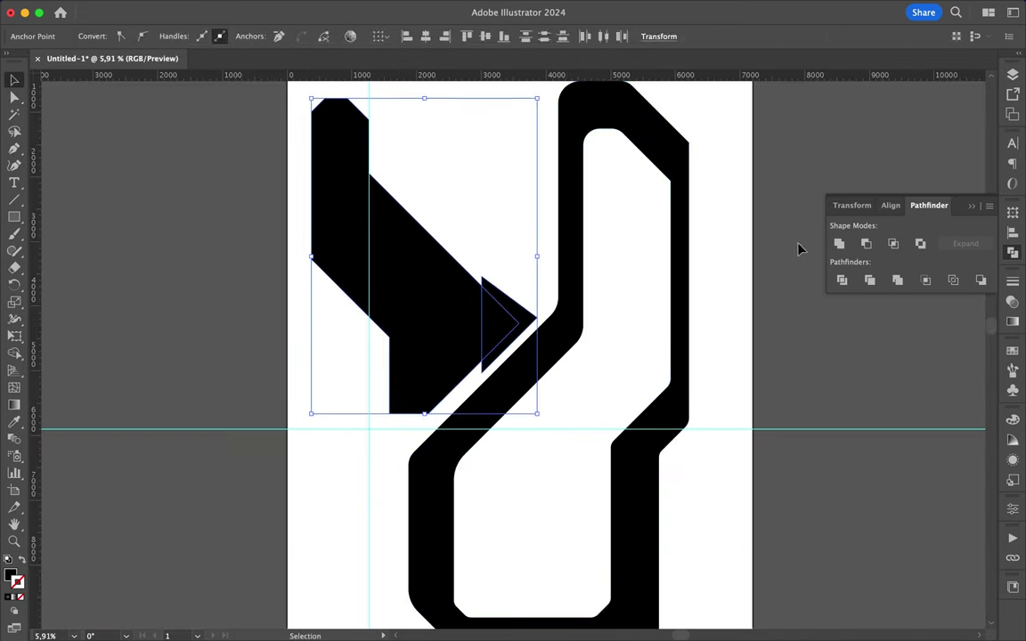
click(838, 243)
click(495, 240)
scroll(494, 240, down, 2)
Start an inner cut-out path inside the upper-left shape.
key(p)
scroll(401, 142, up, 3)
drag(399, 147, 358, 135)
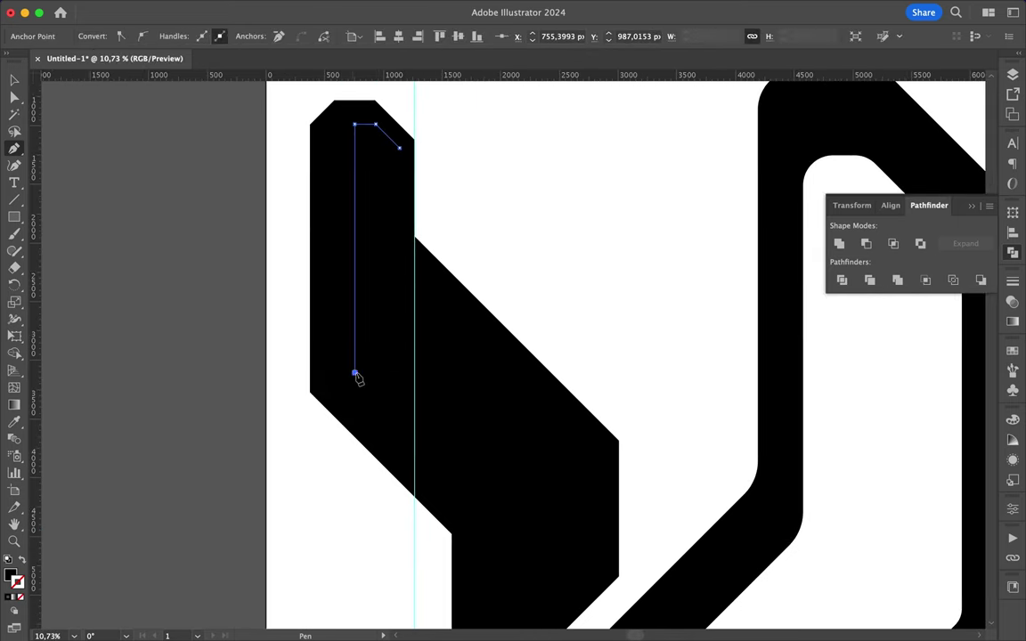
Close the inner path down the left side and along the diagonal, then subtract it with Minus Front.
scroll(532, 513, down, 2)
click(502, 540)
click(541, 374)
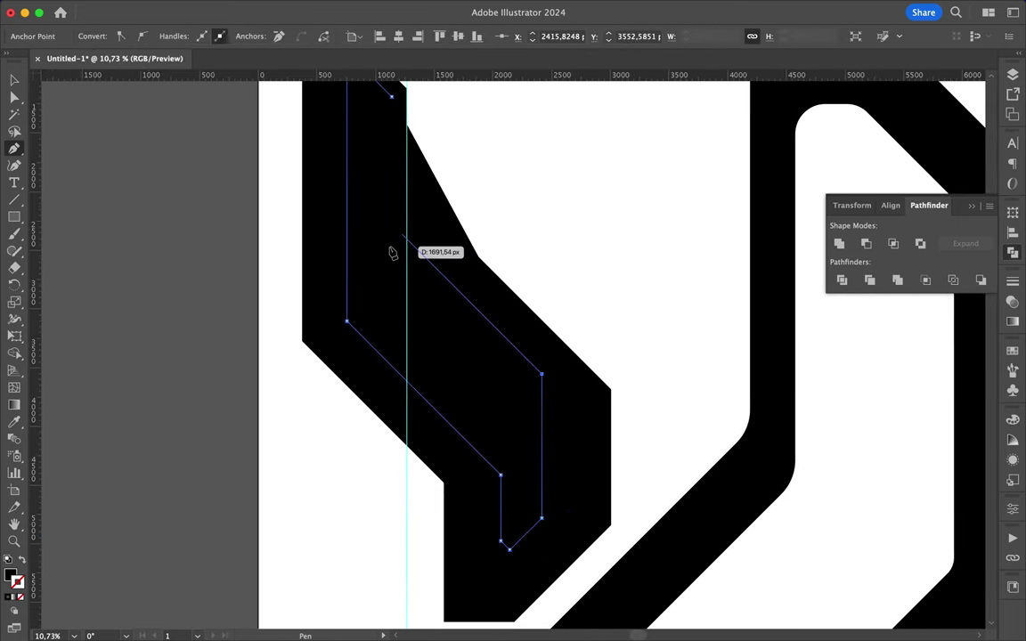
click(400, 234)
click(387, 220)
click(391, 96)
super+click(393, 222)
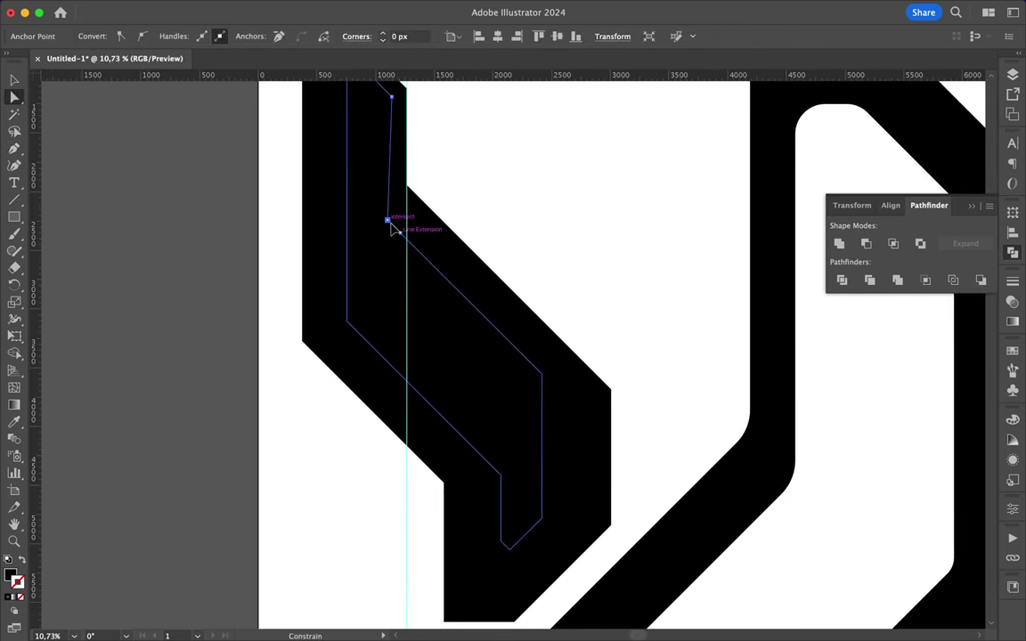
super+click(396, 131)
scroll(398, 133, up, 2)
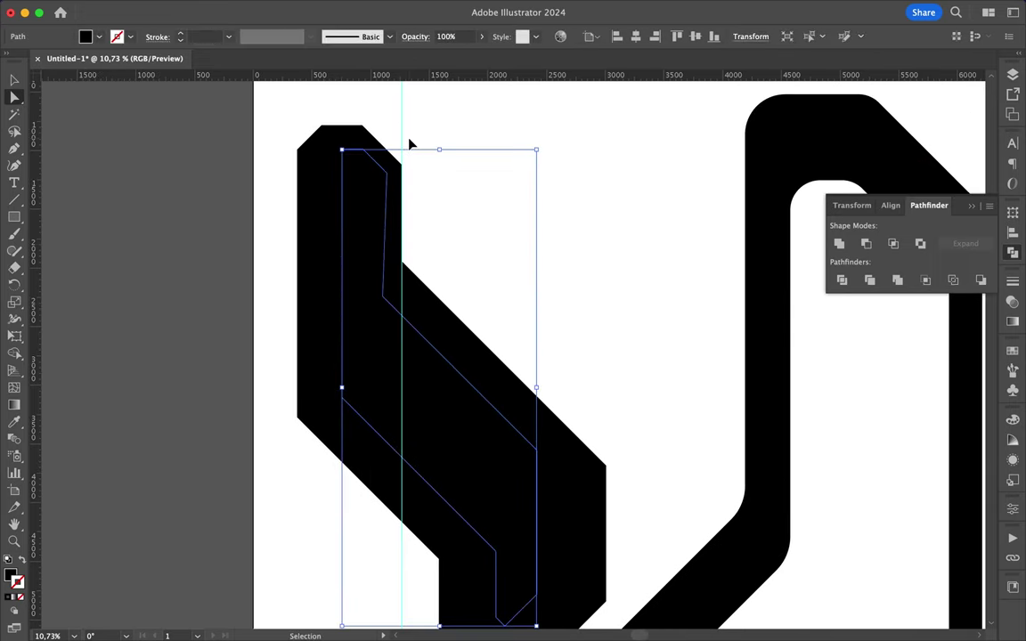
scroll(384, 298, up, 3)
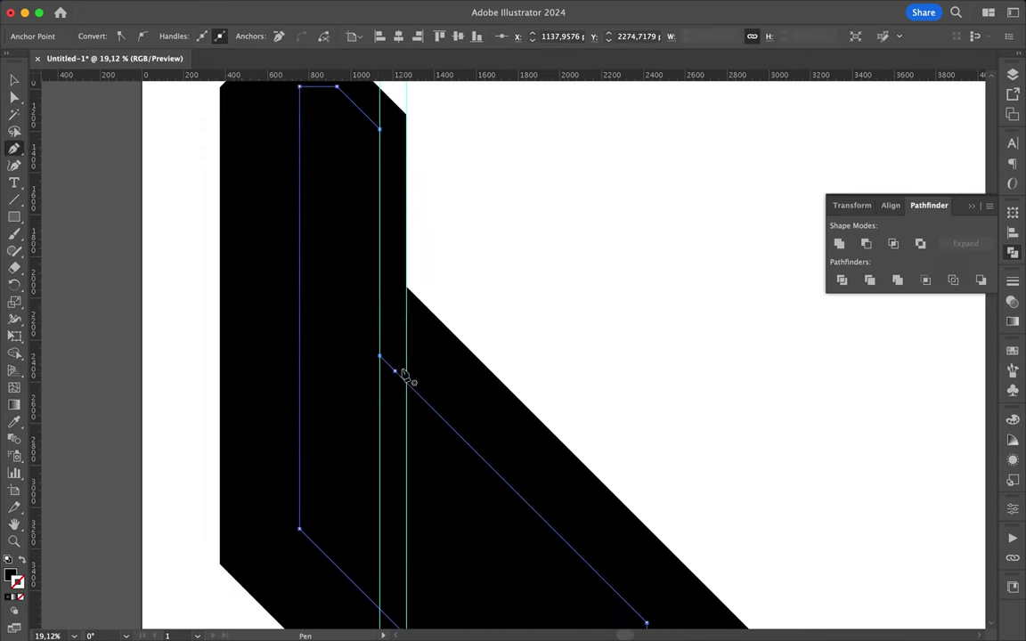
scroll(400, 298, down, 4)
Round the inner corners of the hollow upper-left outline with the corner widget.
key(v)
key(a)
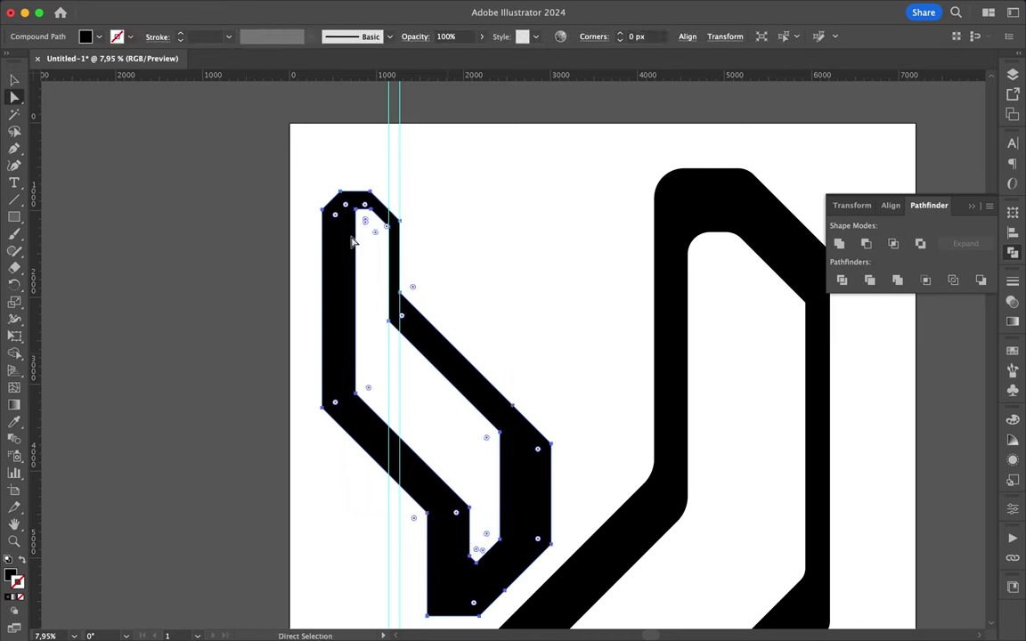
scroll(400, 240, up, 2)
scroll(369, 438, up, 1)
scroll(365, 454, down, 3)
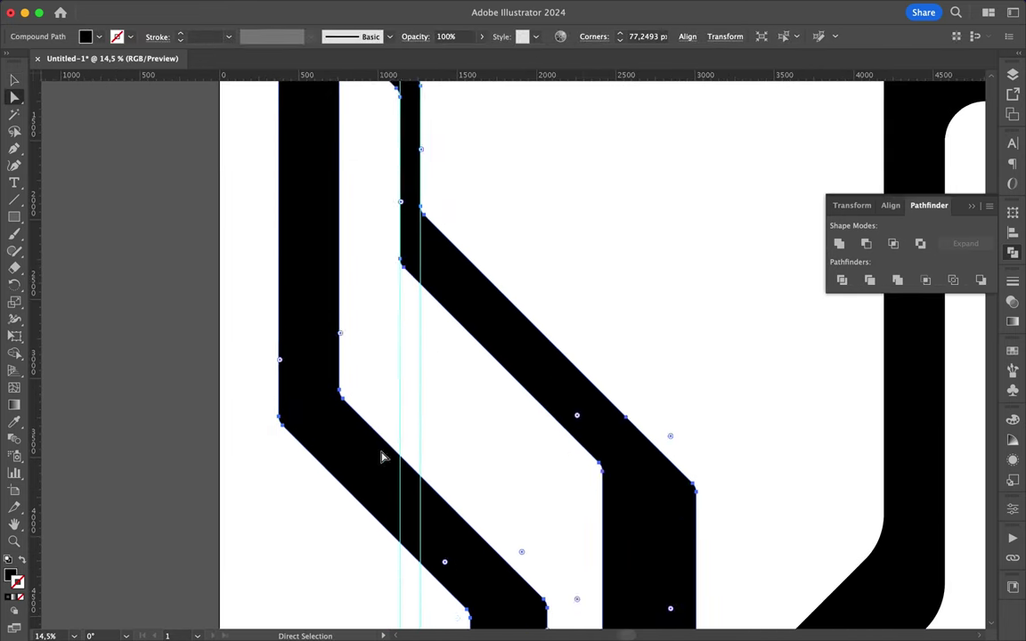
scroll(385, 456, down, 3)
scroll(542, 430, down, 2)
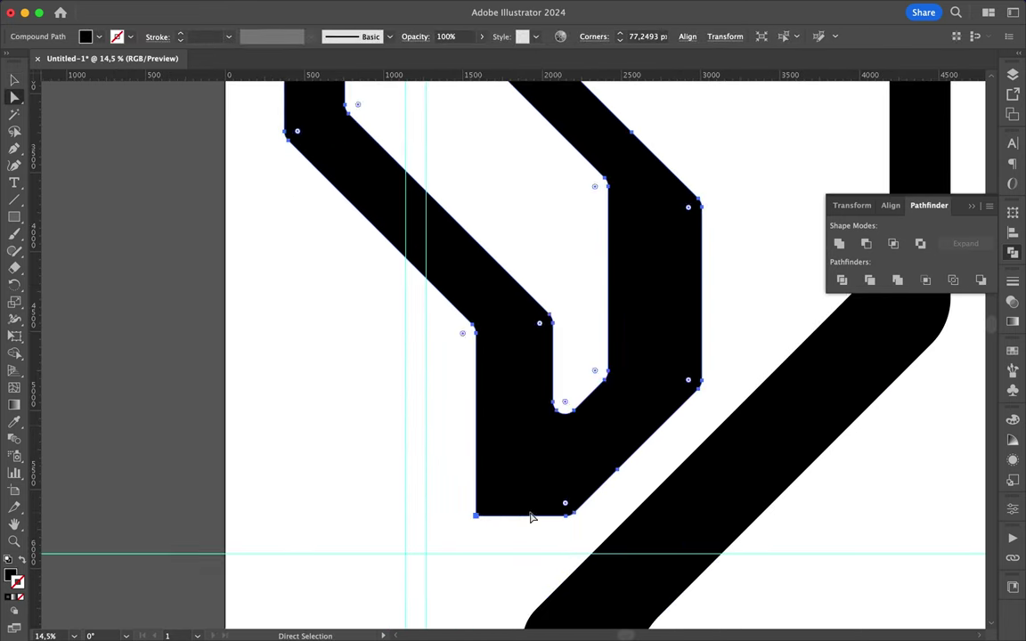
click(477, 522)
scroll(486, 521, up, 3)
scroll(552, 532, down, 4)
click(552, 531)
scroll(462, 183, up, 3)
click(454, 207)
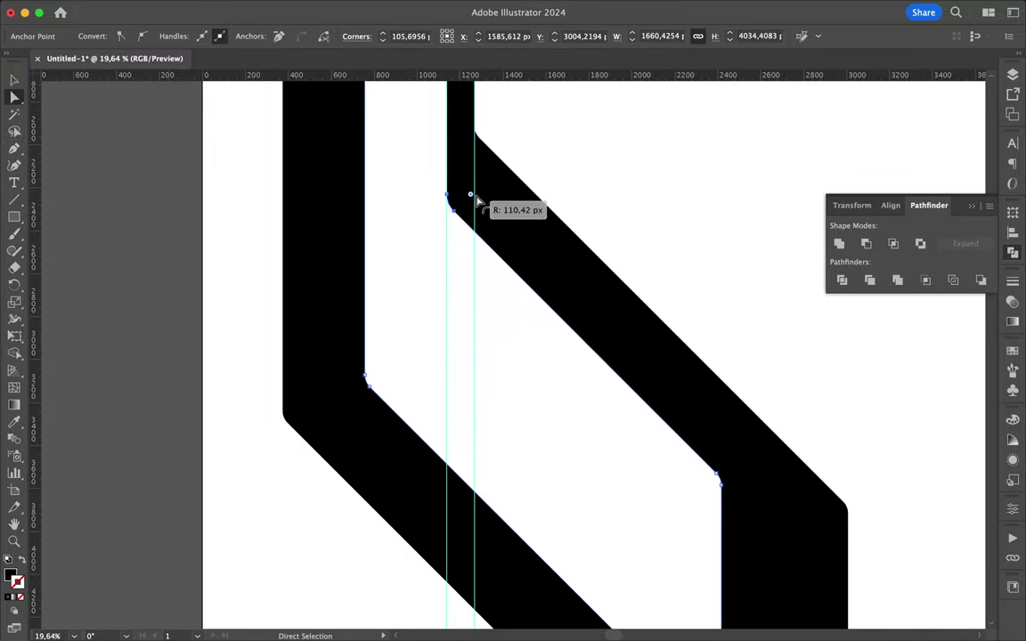
drag(478, 204, 479, 204)
Round the outline's top corners further and move it closer to the large letterform.
click(473, 135)
drag(526, 127, 444, 237)
scroll(445, 238, down, 5)
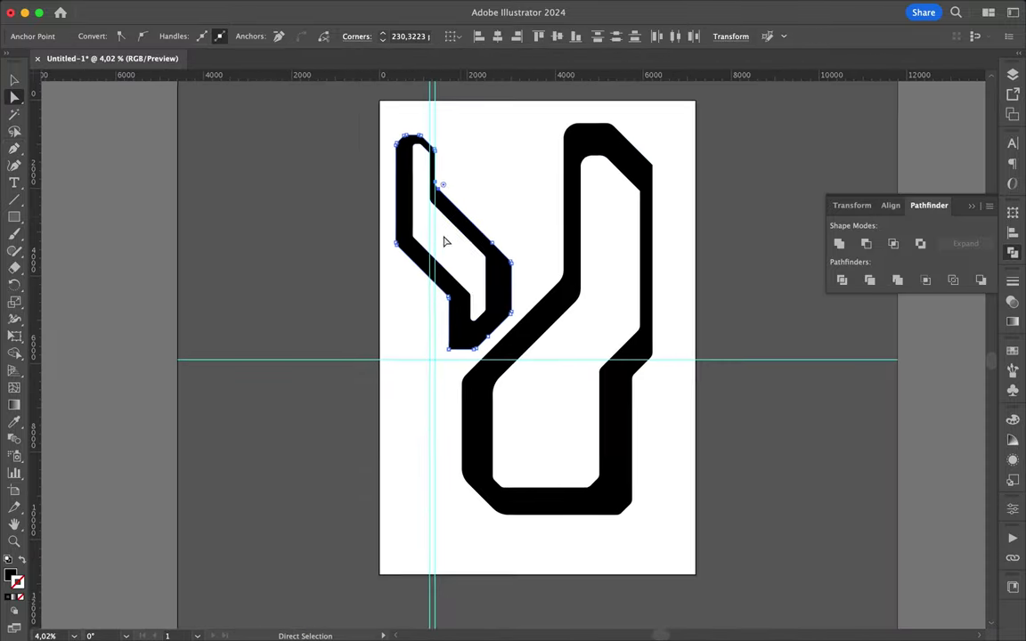
key(v)
mouse_move(485, 309)
mouse_down()
mouse_move(552, 307)
mouse_move(550, 317)
mouse_up()
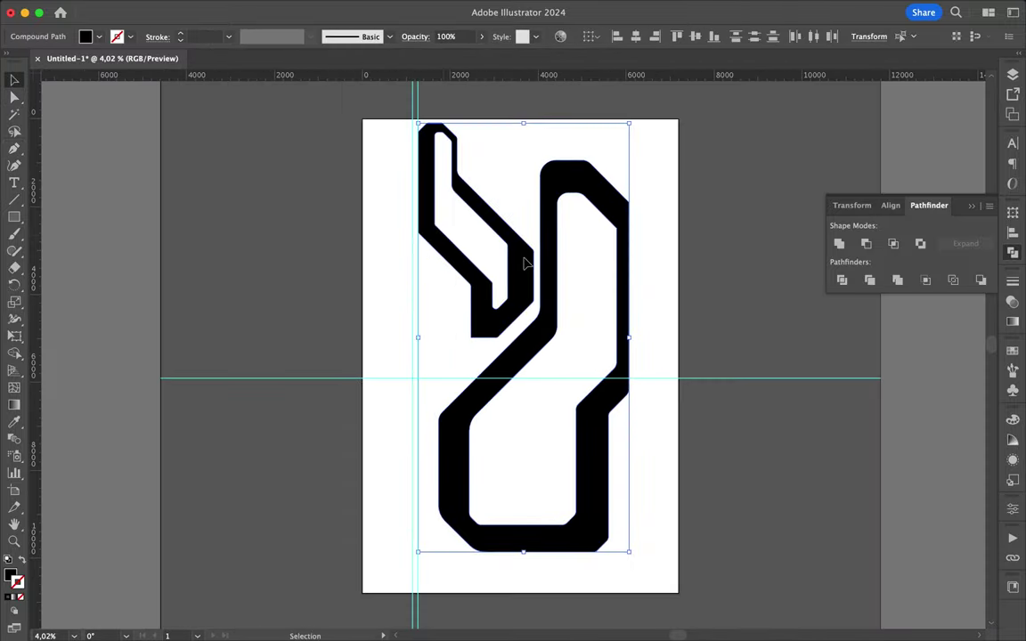
Draw a new angular black polygon to the left of the outlined piece.
key(p)
click(458, 310)
click(458, 384)
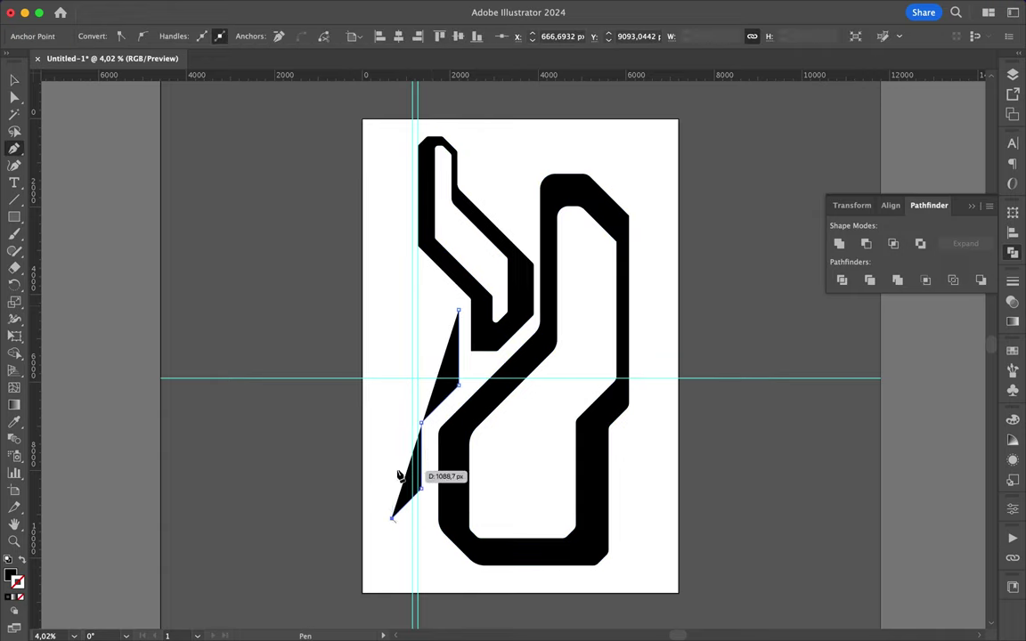
click(383, 385)
click(382, 311)
click(407, 290)
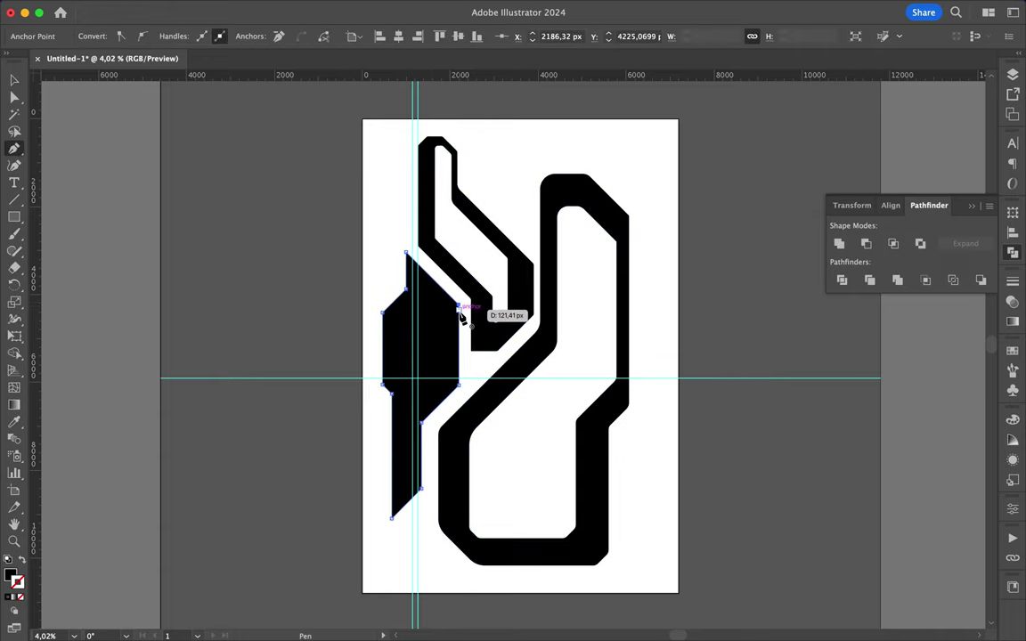
Reshape a corner of the new left shape to line up with the neighbouring edge.
scroll(461, 316, up, 5)
drag(464, 256, 478, 268)
scroll(478, 268, up, 2)
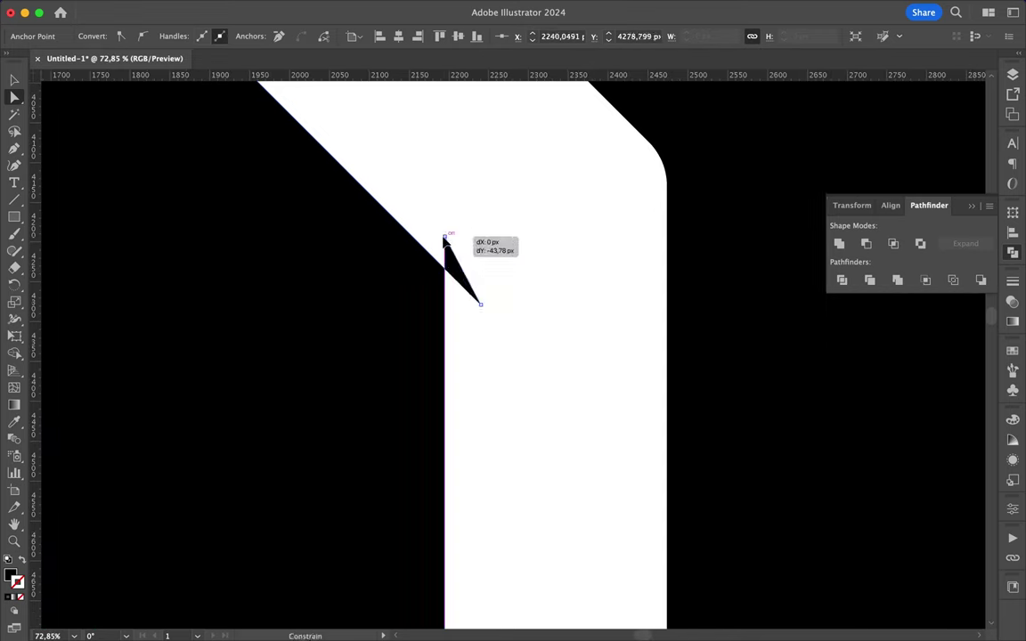
drag(451, 232, 476, 302)
key(p)
key(ctrl+0)
scroll(397, 341, up, 1)
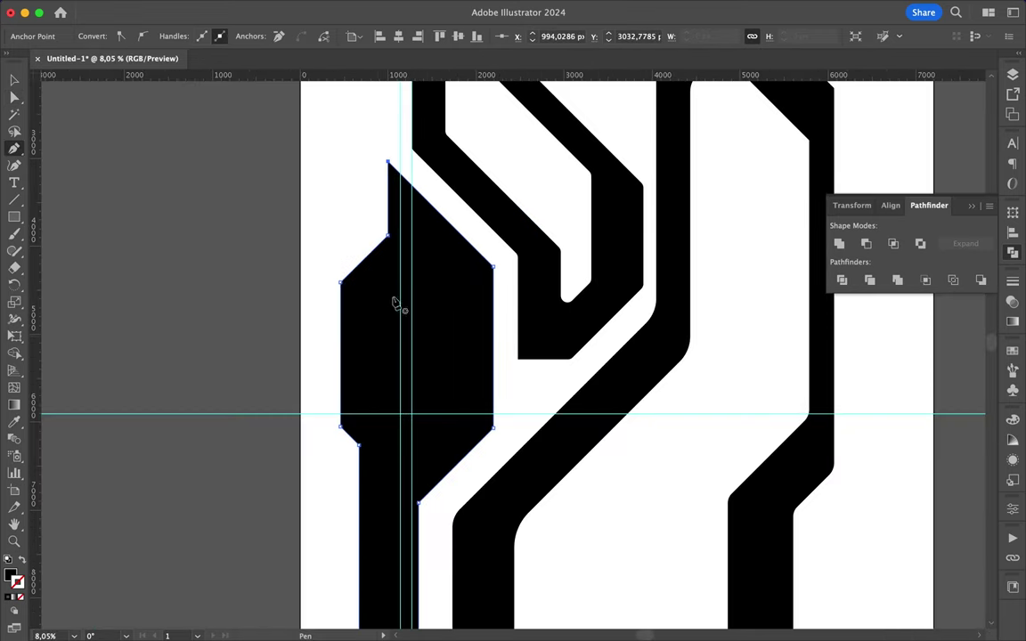
Finish drawing the inner cut-out path inside the left-side shape.
click(384, 407)
scroll(392, 499, down, 2)
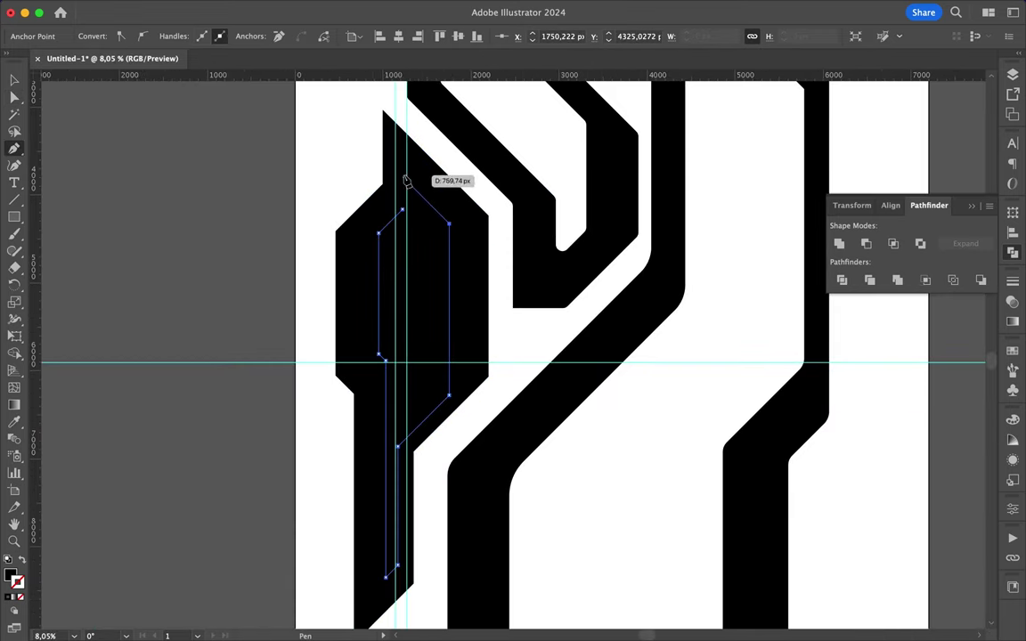
scroll(406, 196, up, 1)
scroll(405, 210, up, 1)
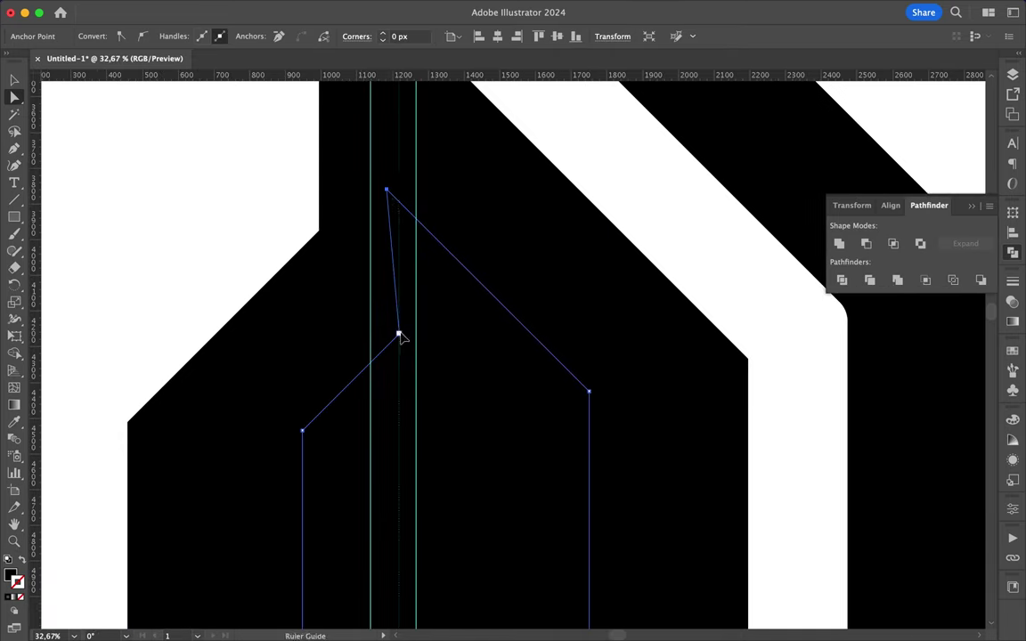
scroll(403, 206, down, 3)
Subtract the cut-out from the left shape and round the hollow outline's corners.
key(v)
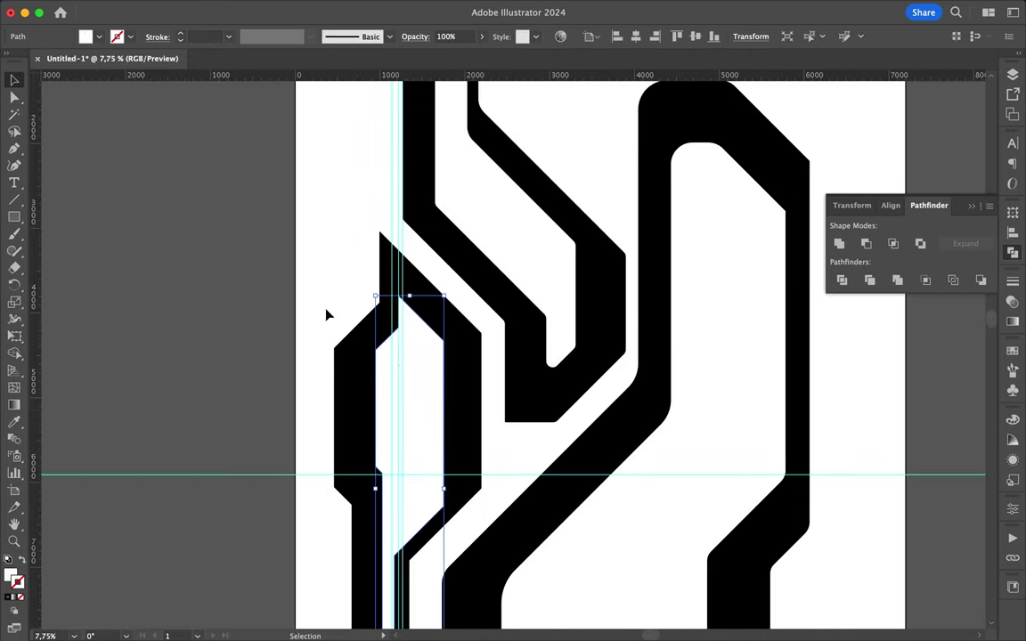
click(868, 247)
key(a)
scroll(390, 228, up, 2)
scroll(394, 245, down, 3)
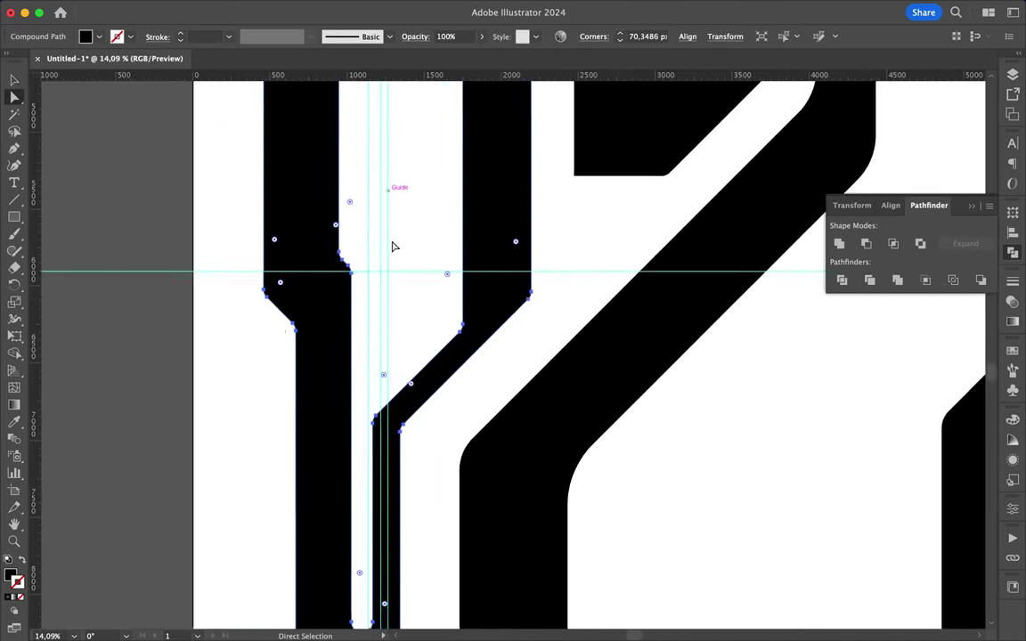
scroll(388, 222, down, 1)
click(388, 217)
scroll(388, 218, down, 1)
scroll(378, 222, down, 2)
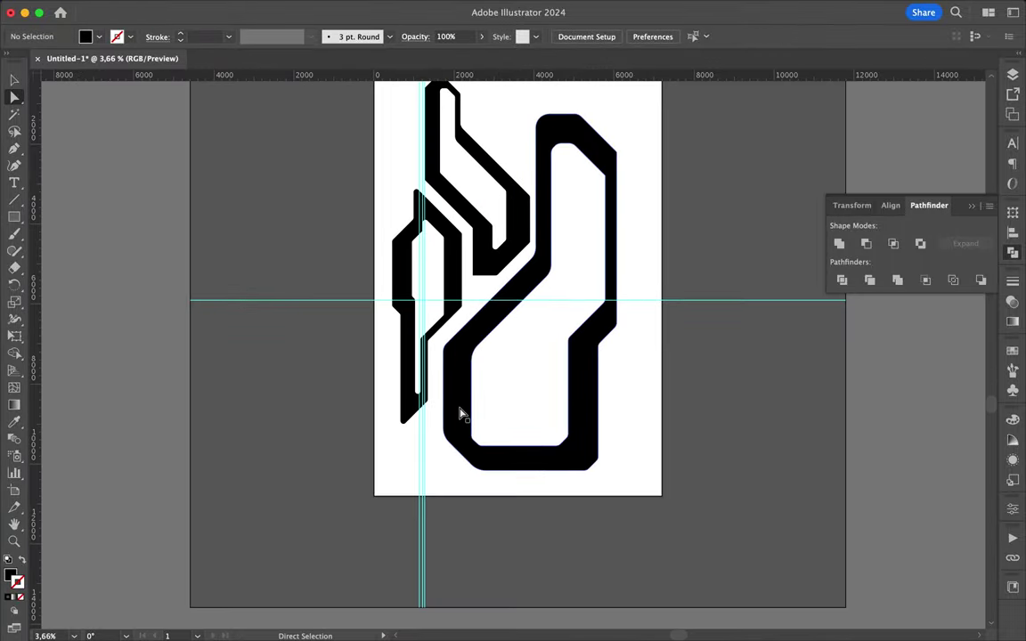
scroll(460, 414, up, 2)
Draw a closed polygon with a top-right notch inside the hook's lower loop.
scroll(481, 362, up, 2)
key(p)
click(478, 553)
click(458, 344)
click(665, 264)
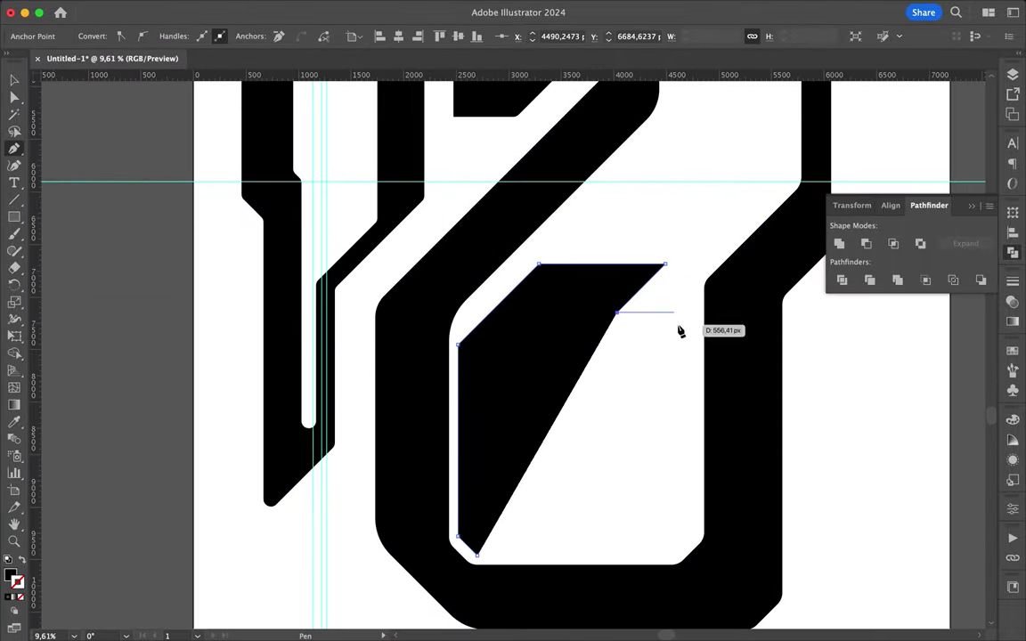
click(690, 313)
click(690, 470)
click(604, 556)
click(478, 554)
Round the corners of the new black inner block.
key(a)
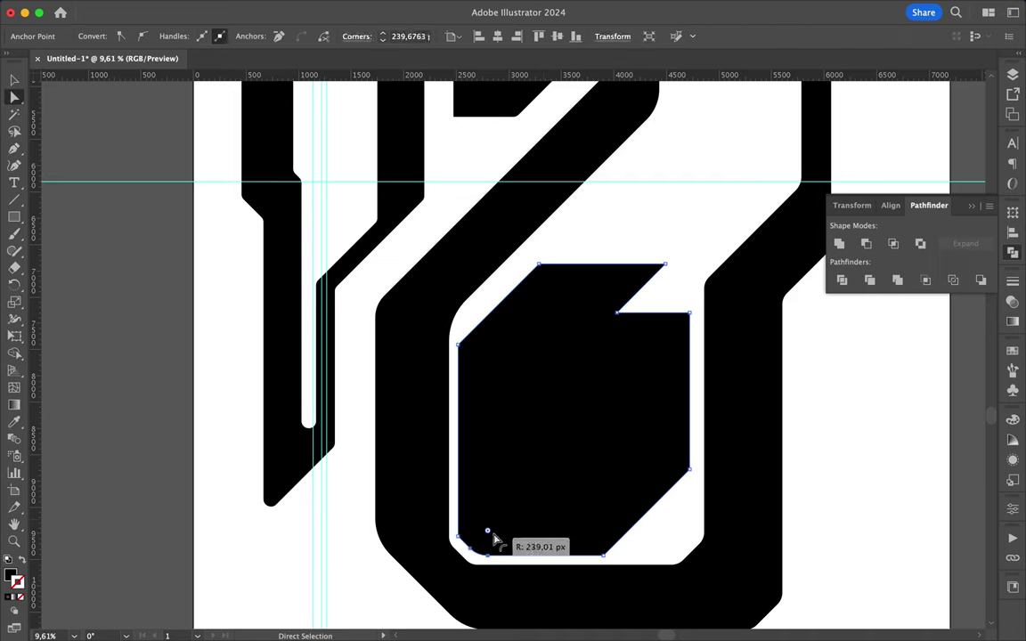
click(474, 357)
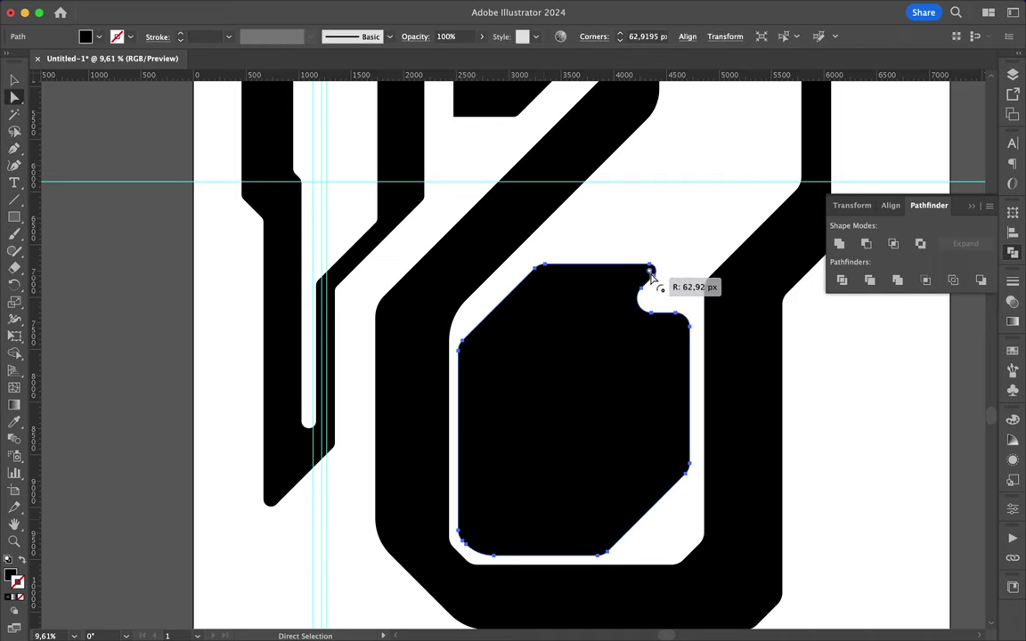
scroll(693, 265, down, 2)
scroll(676, 286, up, 2)
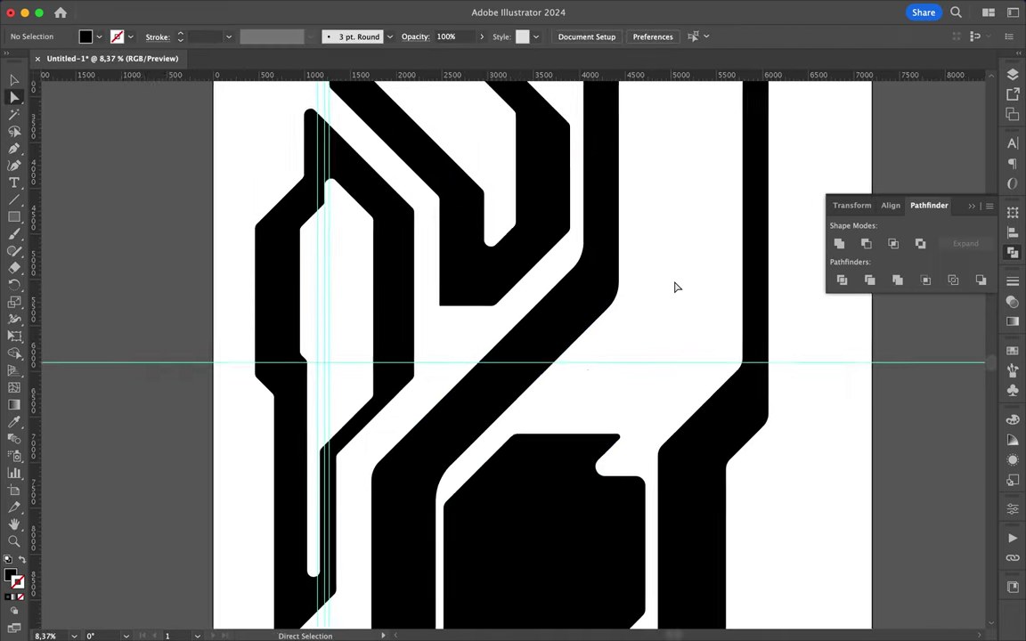
click(393, 524)
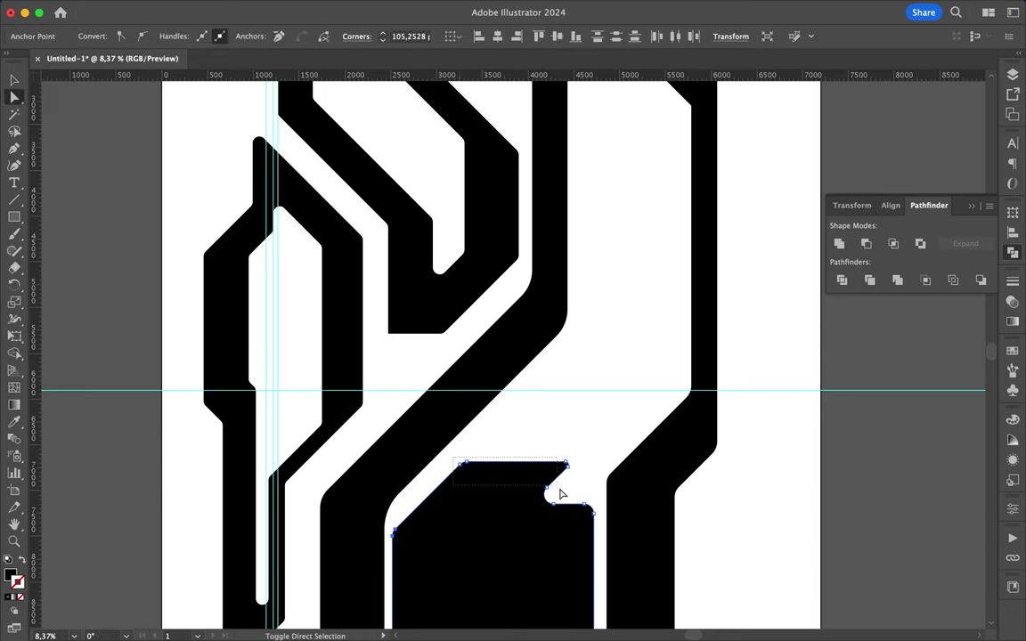
scroll(449, 488, down, 3)
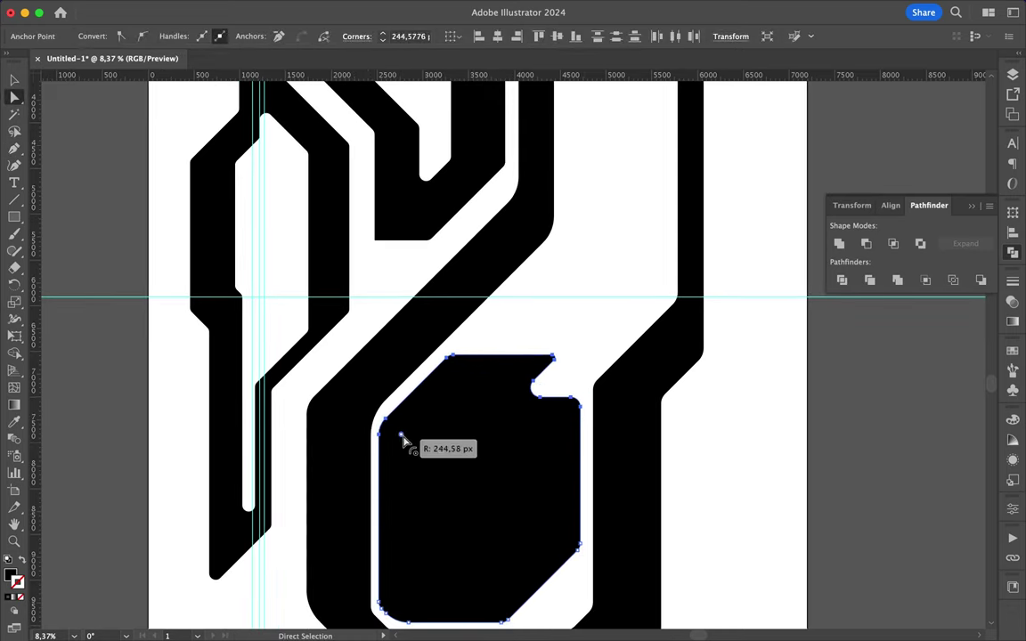
click(601, 266)
scroll(602, 265, down, 2)
scroll(602, 265, up, 2)
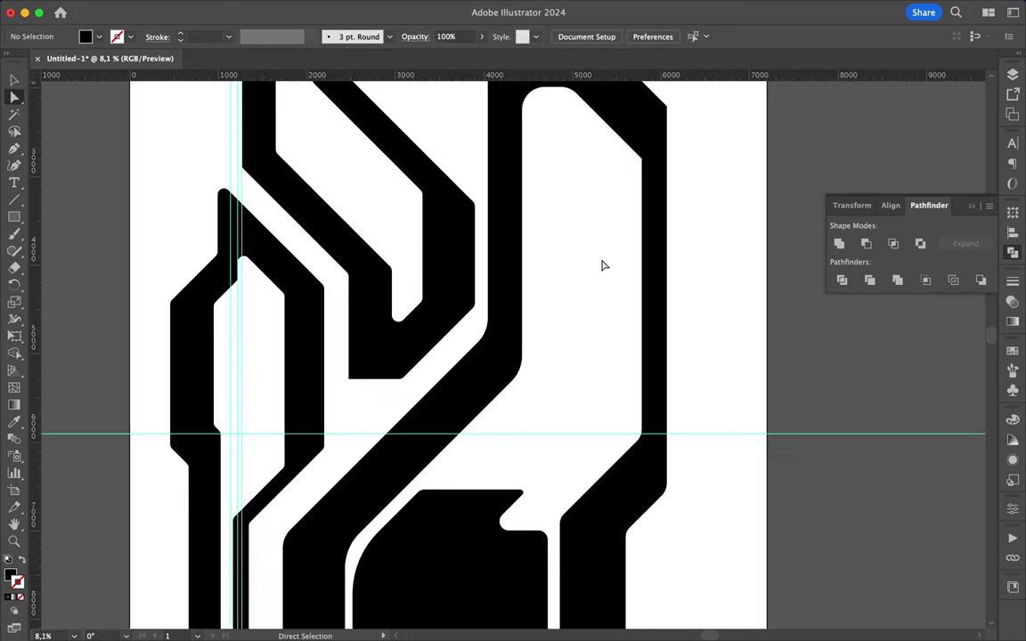
Draw a diagonal band with a hooked top inside the right-hand letterform.
click(533, 374)
click(533, 105)
click(571, 105)
click(624, 169)
click(587, 134)
click(558, 134)
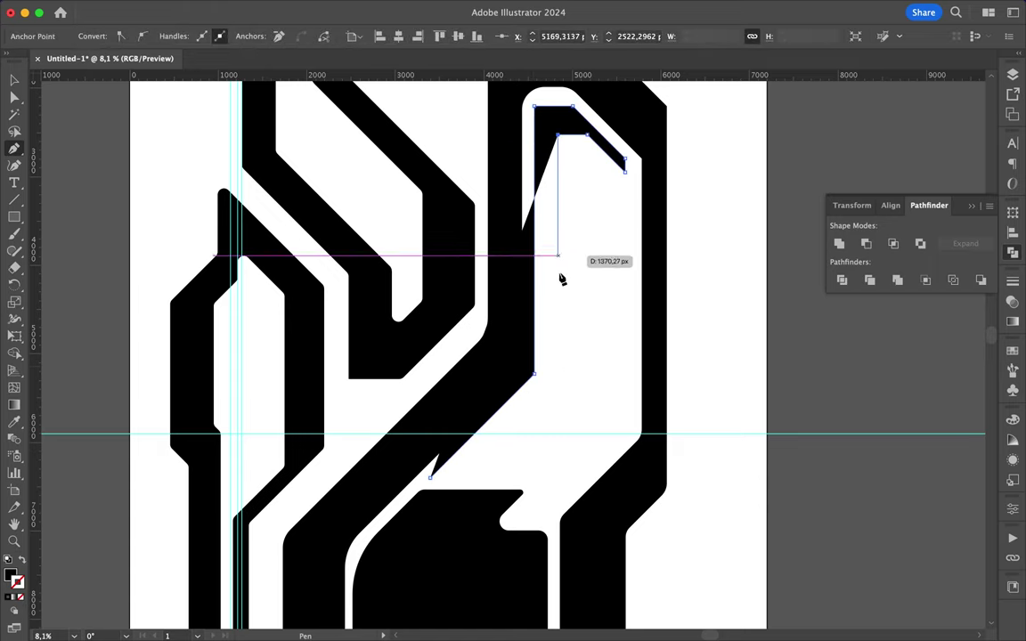
click(558, 396)
click(477, 477)
click(430, 477)
scroll(435, 481, up, 3)
Drag the band's bottom-right anchor onto the guide to level its bottom edge.
key(a)
mouse_move(558, 476)
mouse_down()
mouse_move(570, 464)
mouse_move(544, 475)
mouse_up()
scroll(662, 442, down, 2)
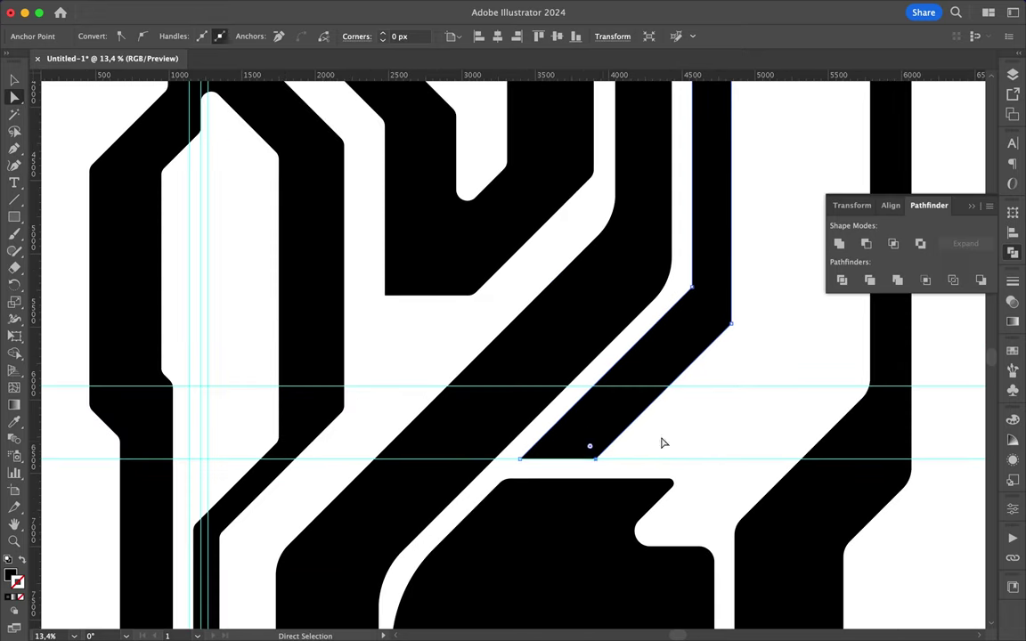
key(v)
scroll(559, 448, down, 2)
click(598, 288)
scroll(638, 403, down, 2)
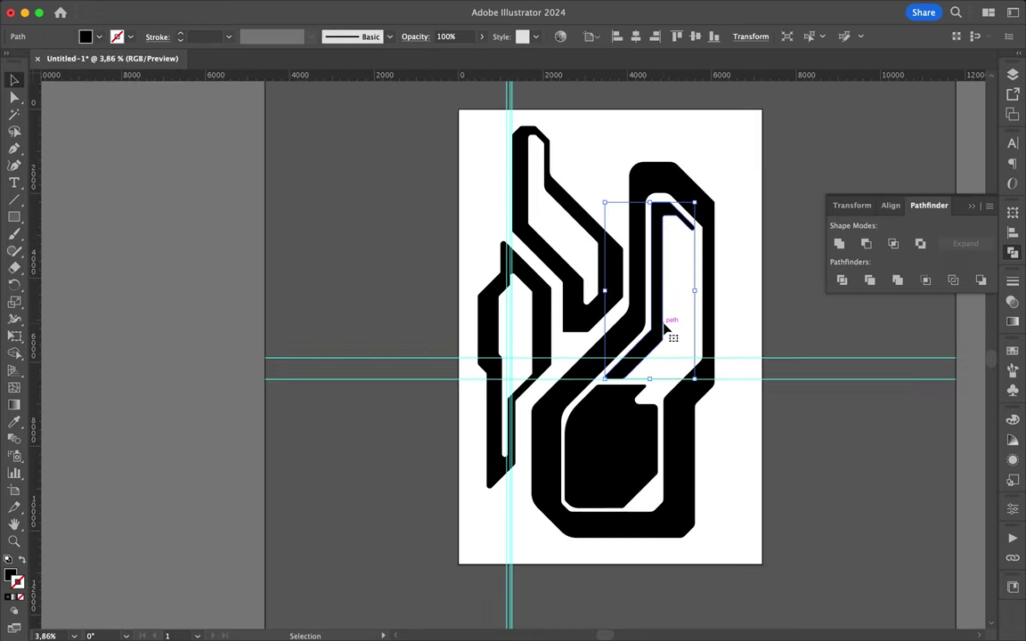
scroll(637, 403, up, 1)
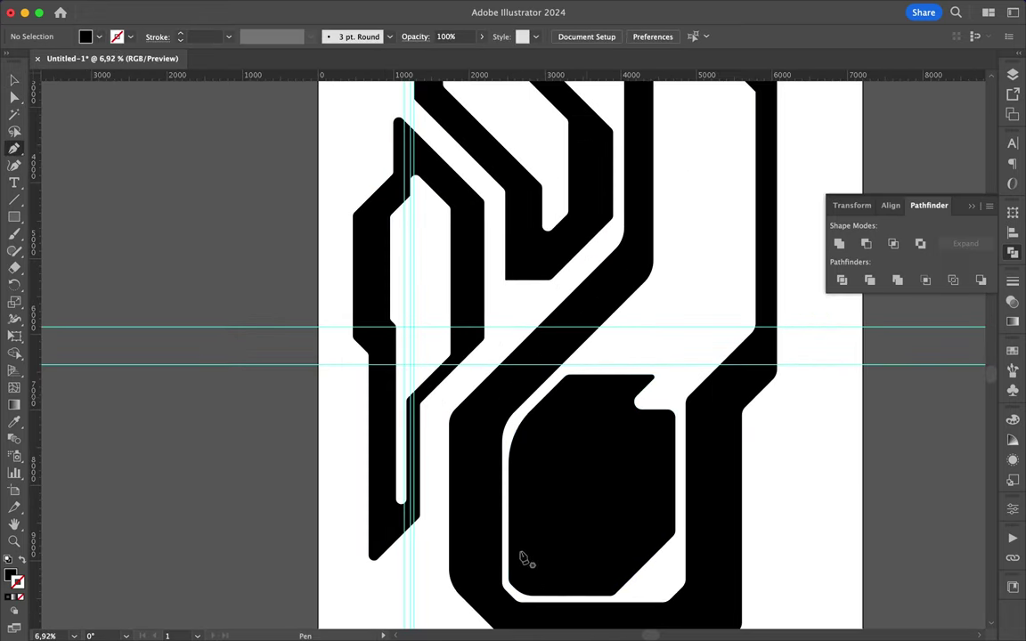
Close the small bar shape and round its corners with the corner widget.
click(607, 588)
key(a)
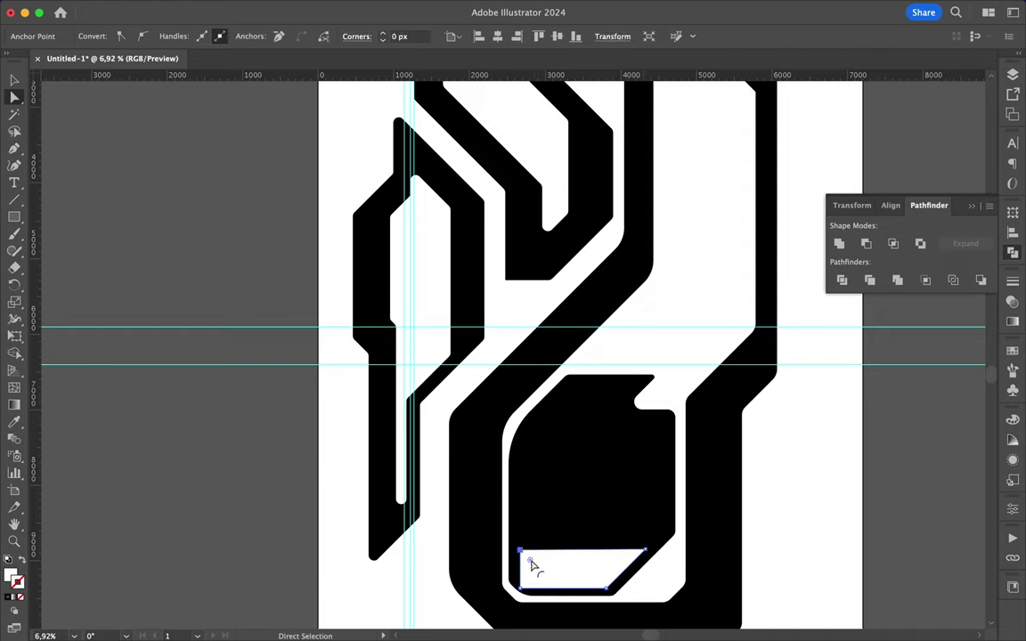
drag(532, 562, 549, 570)
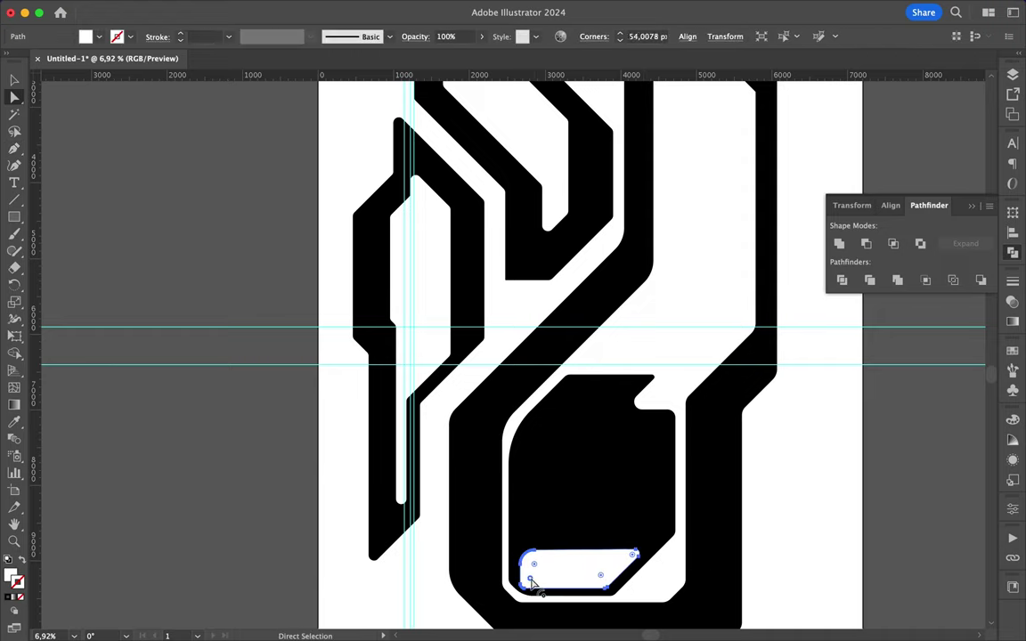
scroll(531, 545, up, 3)
scroll(566, 519, up, 3)
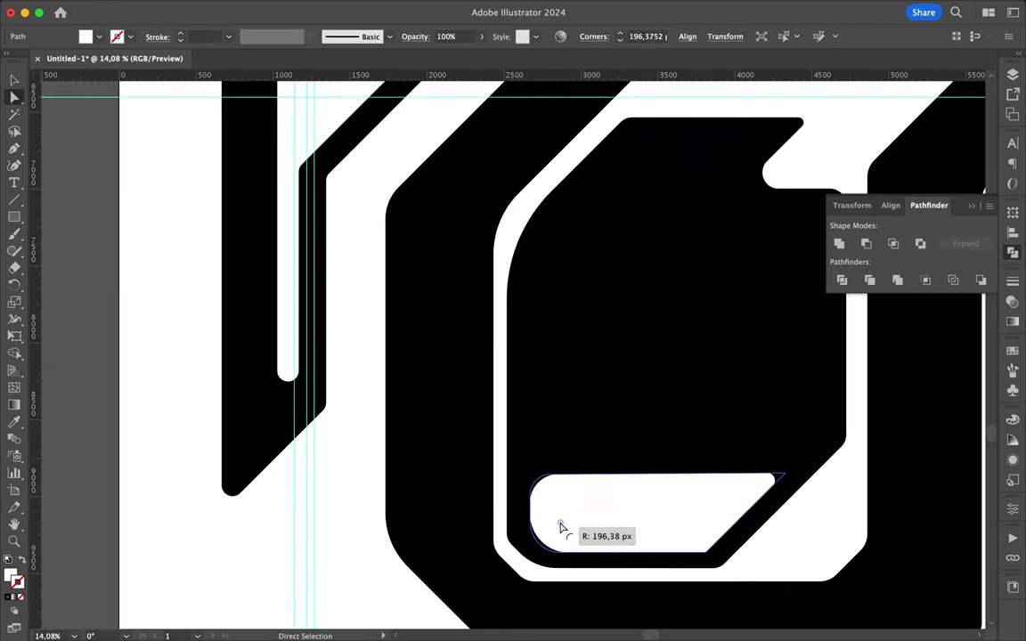
scroll(763, 499, down, 3)
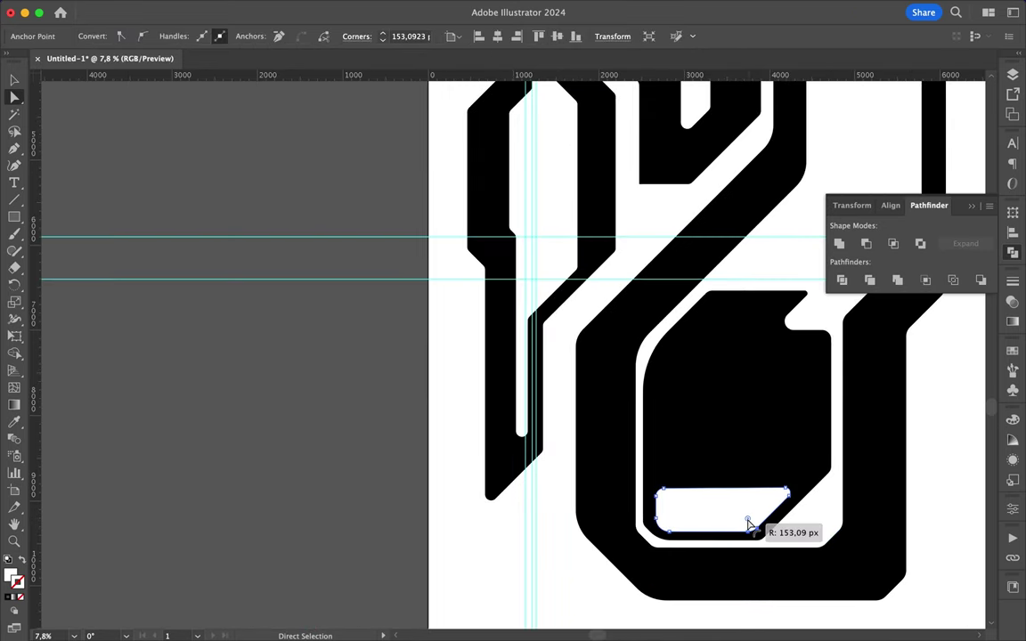
scroll(585, 558, down, 3)
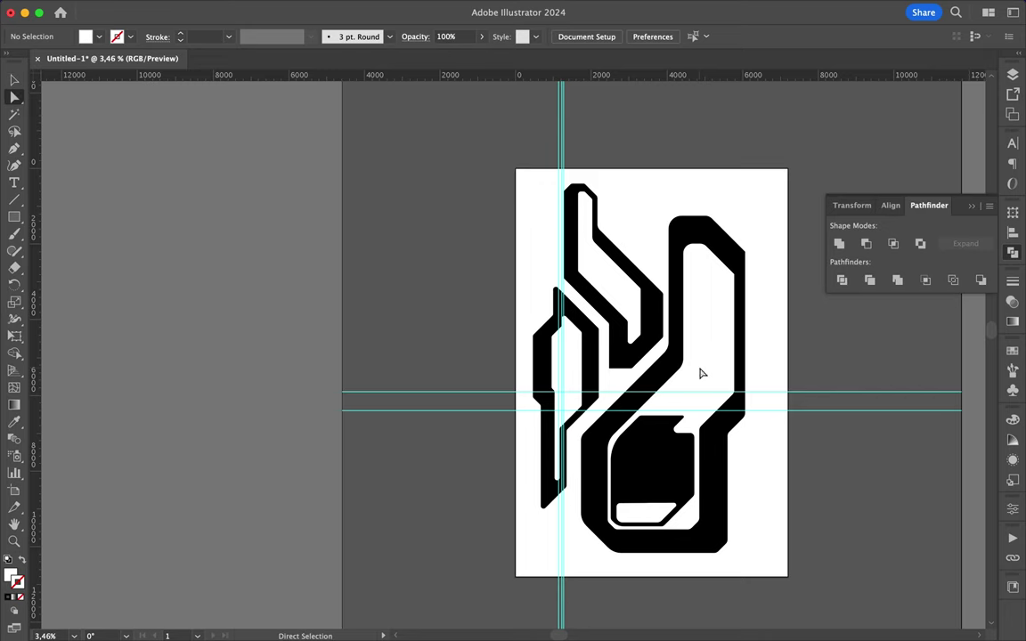
scroll(615, 462, up, 2)
Select the black inner block and remove it from the letterform.
click(659, 401)
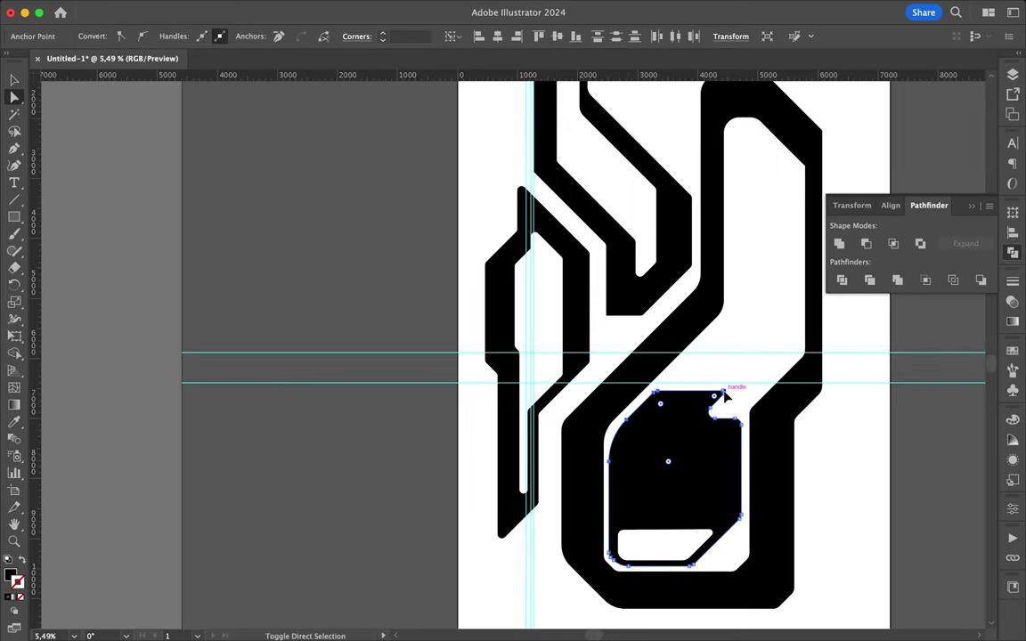
scroll(723, 398, up, 2)
drag(751, 452, 748, 517)
scroll(630, 481, down, 2)
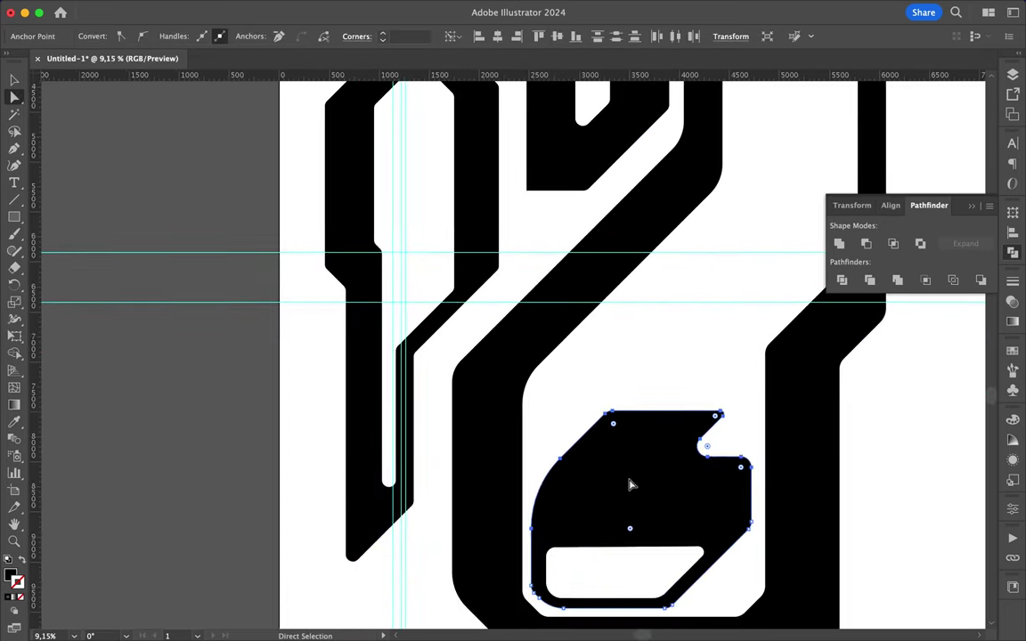
click(632, 533)
scroll(565, 460, down, 4)
key(v)
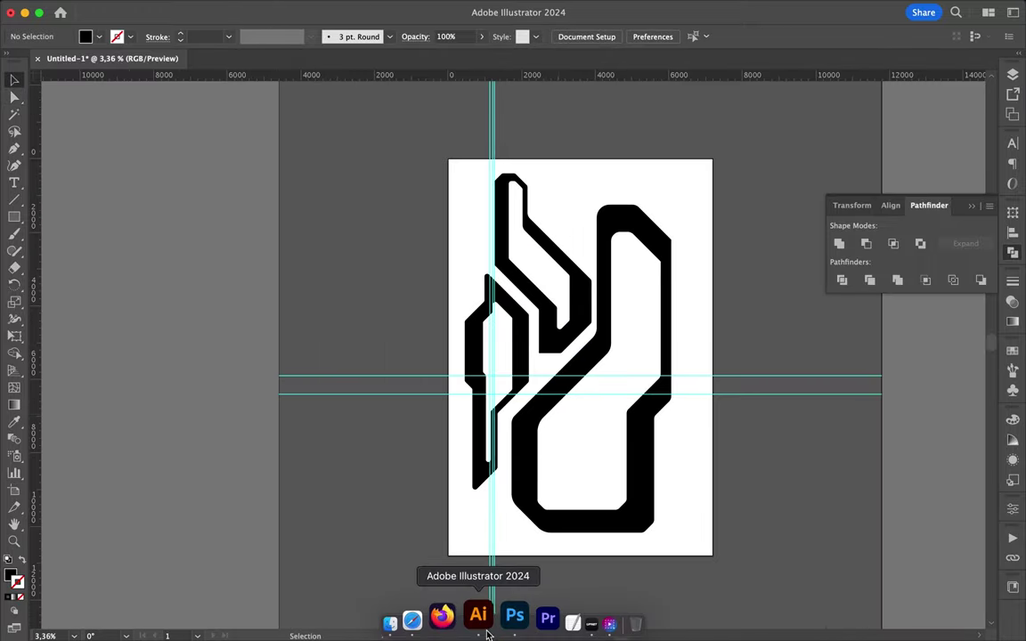
click(474, 618)
Paste the hook below the Layout Poster group and place the upper-left piece at upper left.
key(cmd+v)
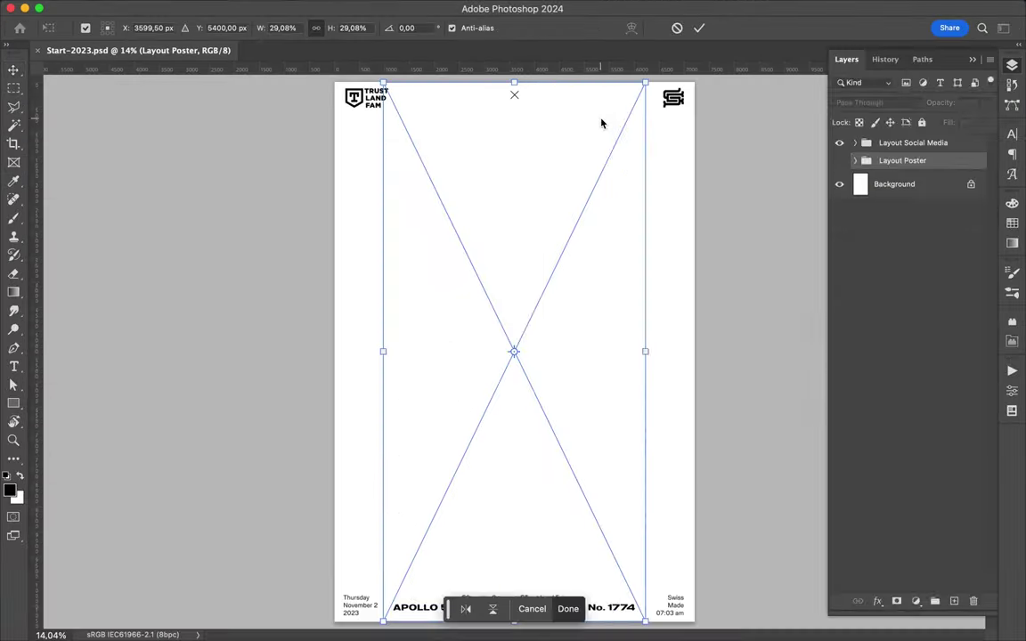
drag(923, 185, 923, 201)
click(469, 618)
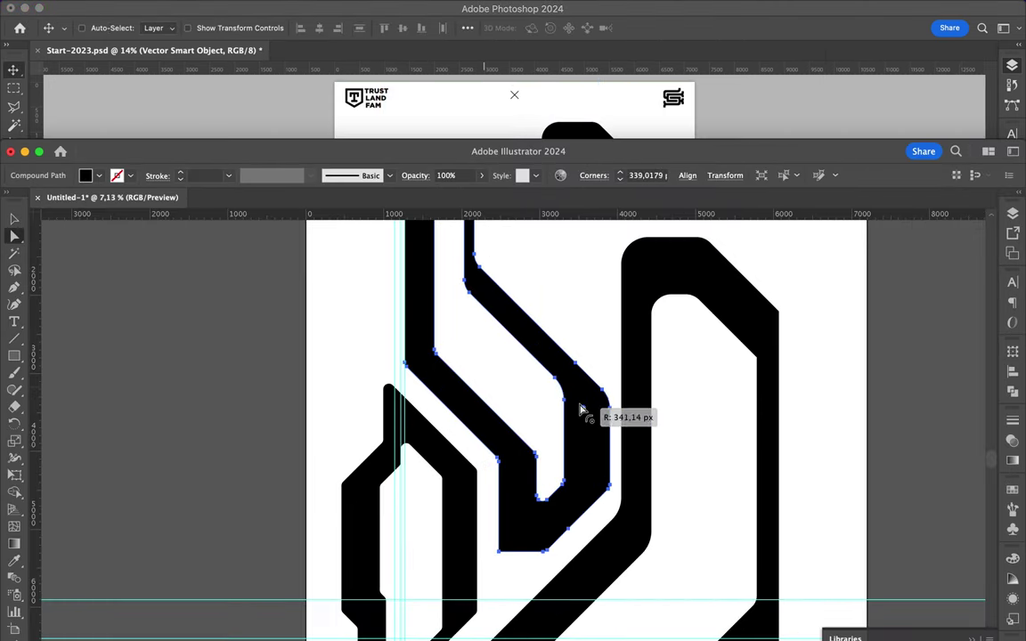
key(cmd+c)
key(cmd+tab)
key(cmd+v)
drag(431, 193, 499, 271)
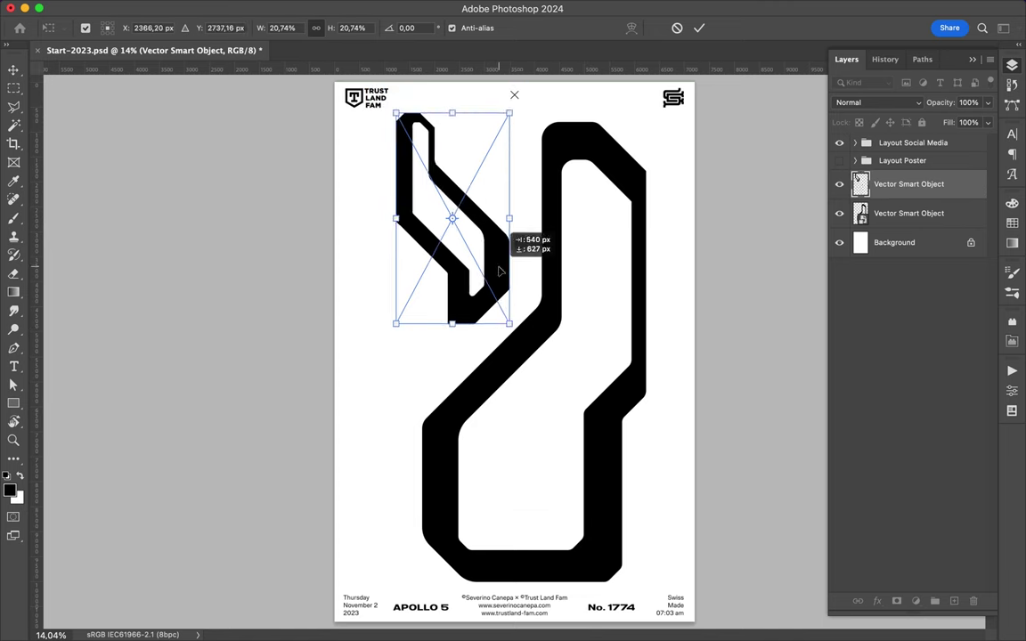
key(Return)
Paste the left piece, scale it down and move it to the poster's left side.
key(cmd+tab)
key(cmd+c)
key(cmd+tab)
key(cmd+v)
mouse_move(458, 132)
mouse_down()
mouse_move(550, 127)
mouse_move(469, 416)
mouse_up()
key(Return)
mouse_move(445, 267)
mouse_down()
mouse_move(488, 327)
mouse_move(481, 334)
mouse_move(478, 322)
mouse_up()
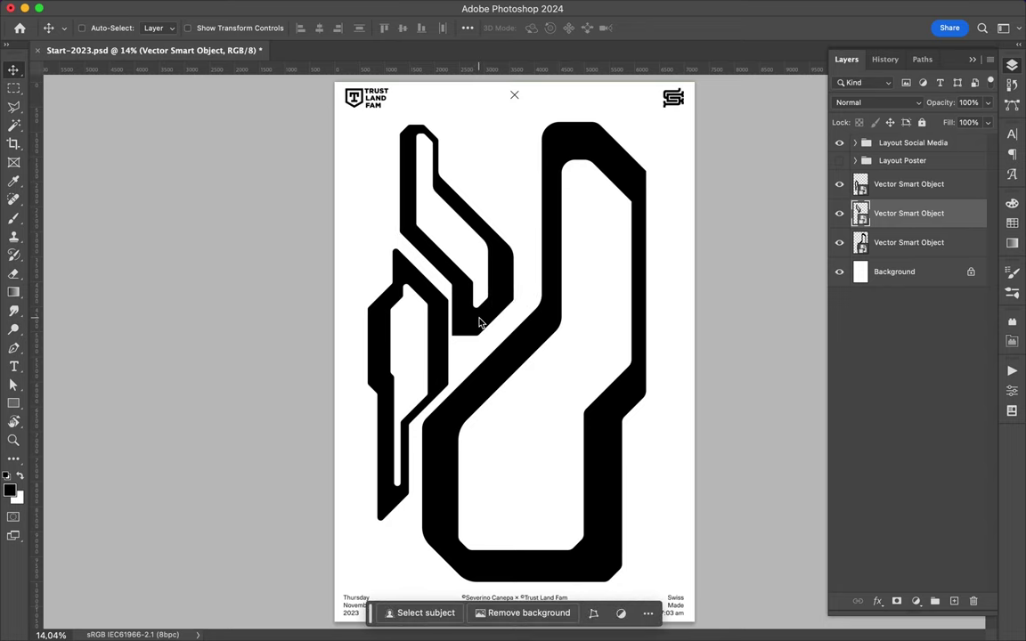
scroll(563, 306, down, 1)
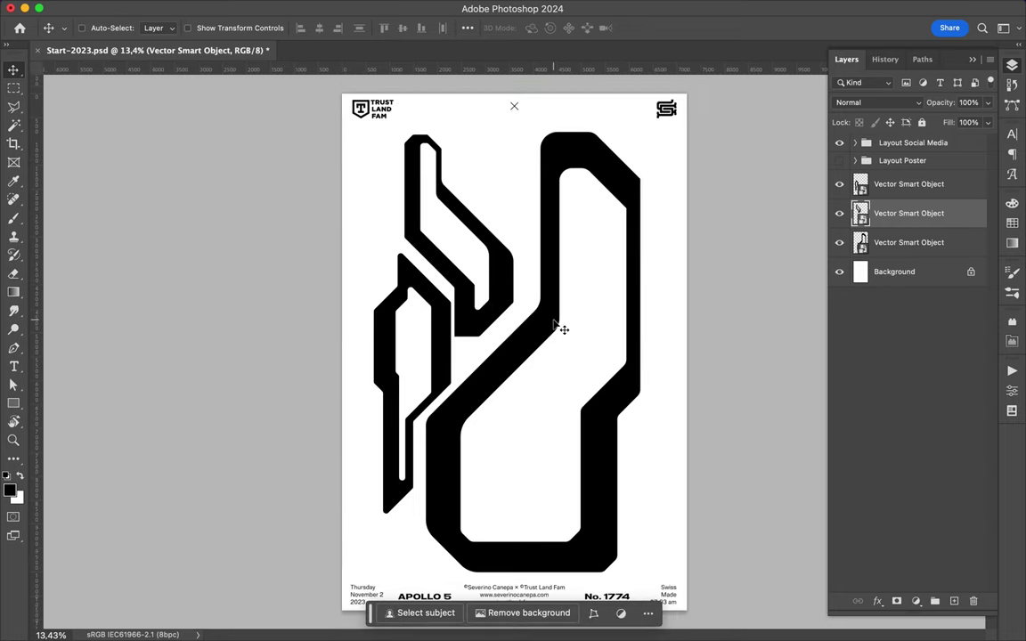
Draw a closed path tracing the large U letter's inner edge.
click(508, 619)
click(541, 452)
click(540, 527)
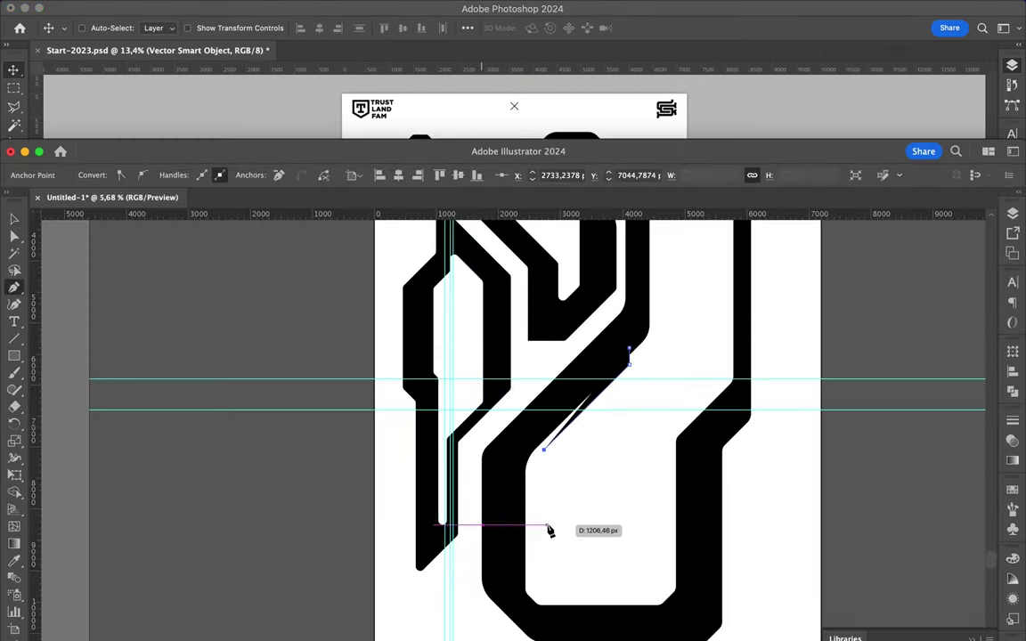
click(663, 531)
click(663, 388)
scroll(733, 355, up, 3)
click(716, 296)
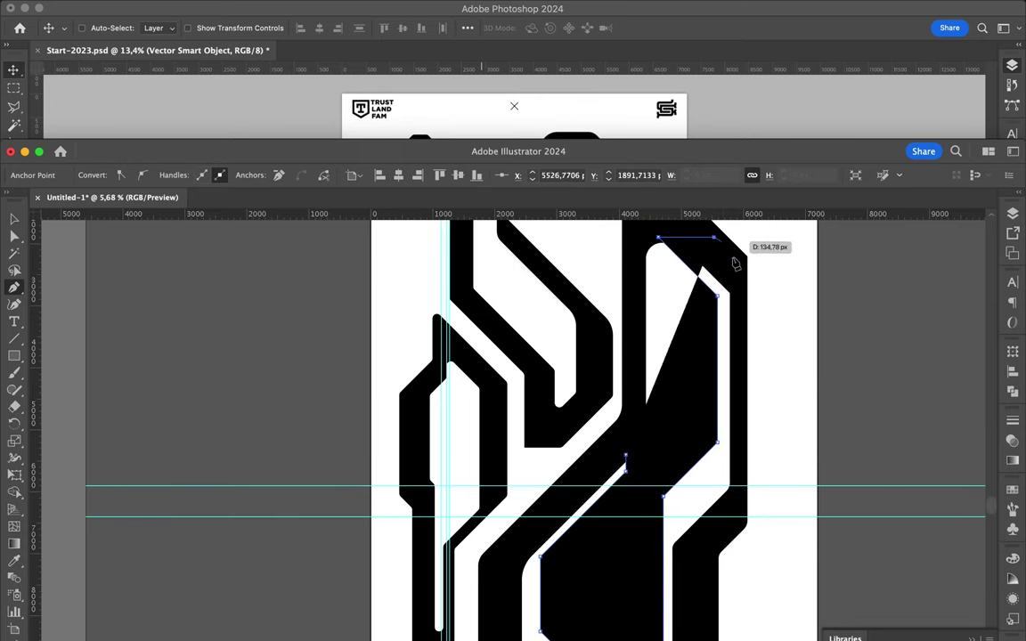
click(740, 511)
click(703, 559)
scroll(698, 579, down, 5)
click(707, 540)
click(545, 542)
click(525, 383)
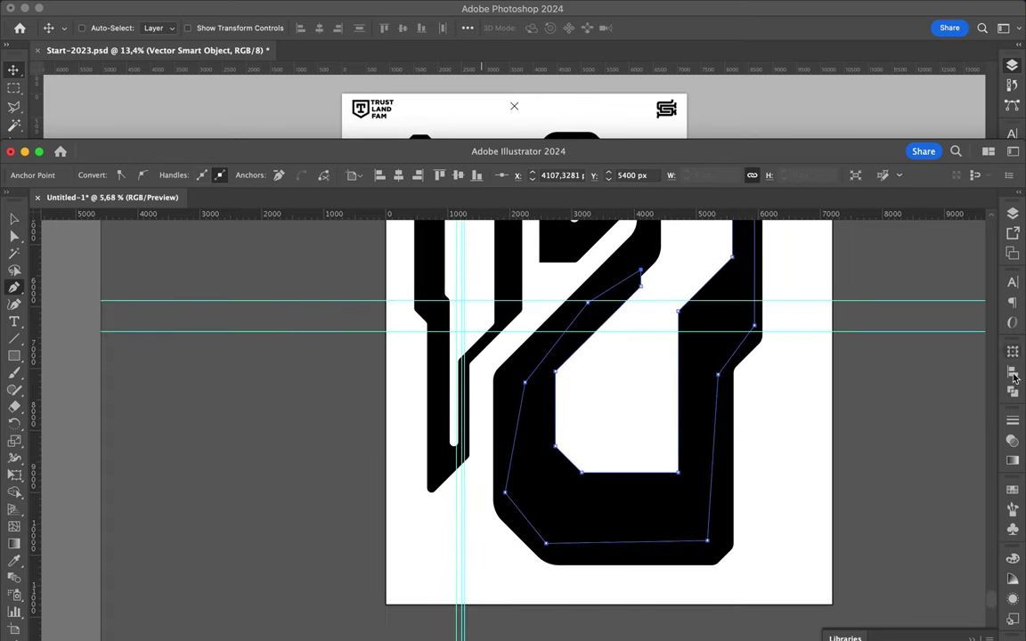
Fill the shape with RGB Magenta, send it to back, and copy it.
click(1011, 489)
drag(837, 512, 701, 465)
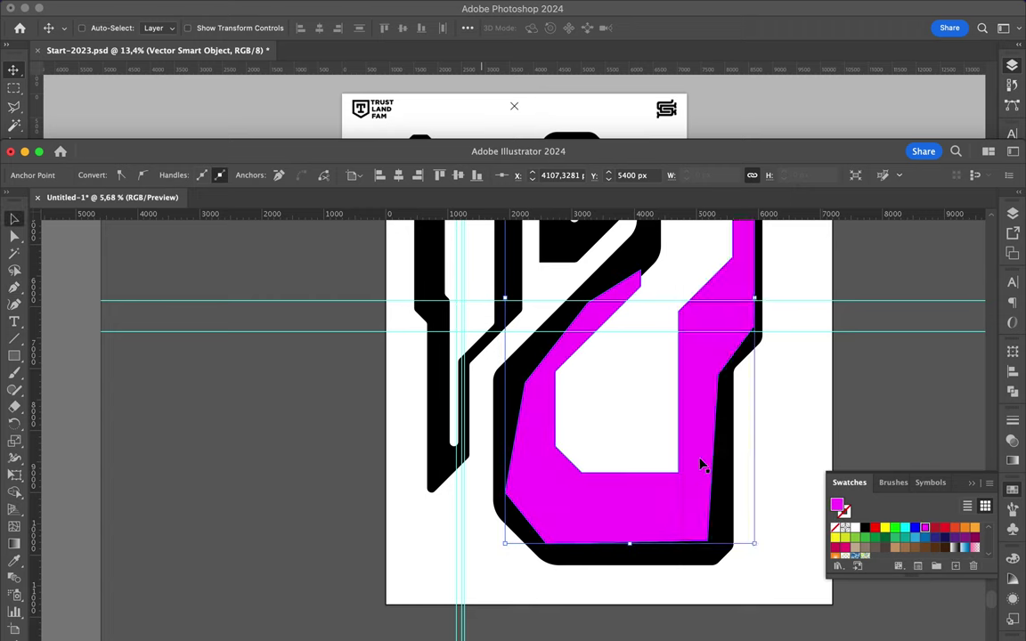
right_click(701, 465)
click(898, 579)
scroll(588, 508, down, 2)
scroll(589, 508, up, 2)
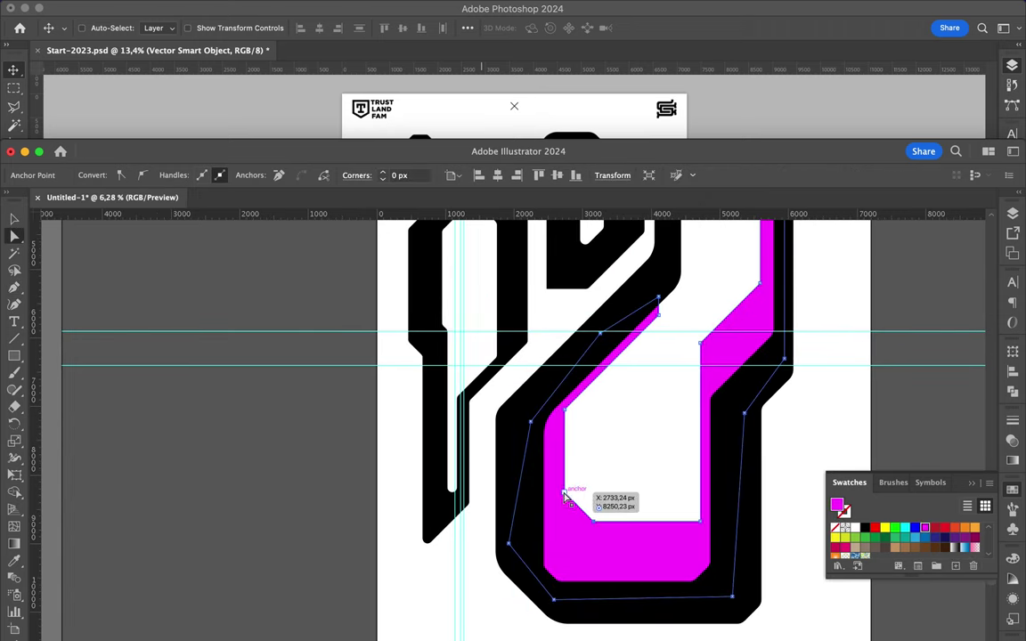
click(713, 352)
scroll(713, 352, down, 2)
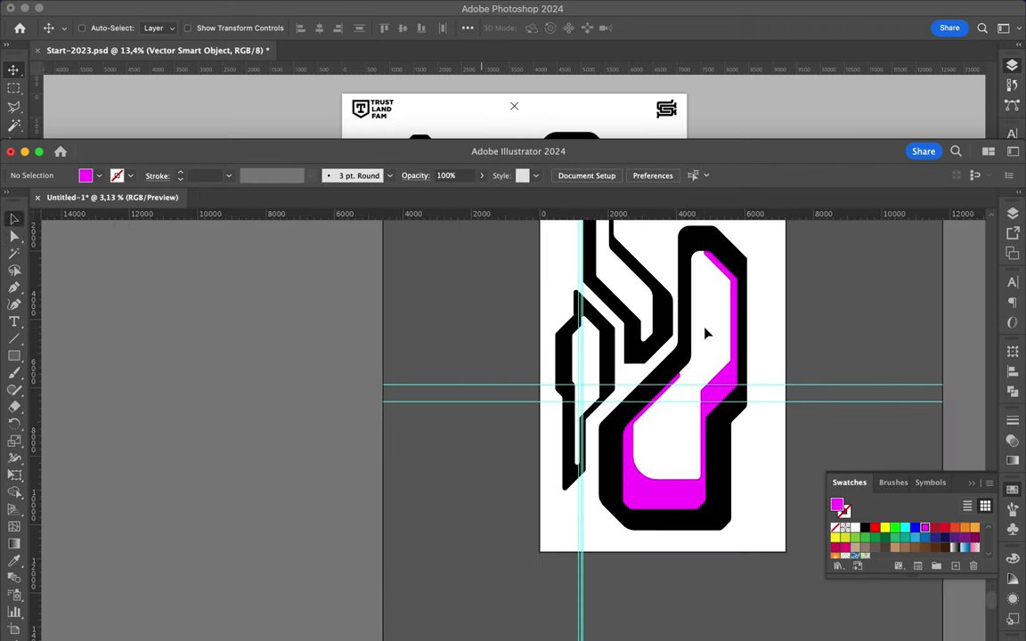
key(super+c)
key(super+Tab)
Paste the magenta shape, put its layer below the black U, and scale it to fit.
key(super+v)
drag(942, 206, 909, 276)
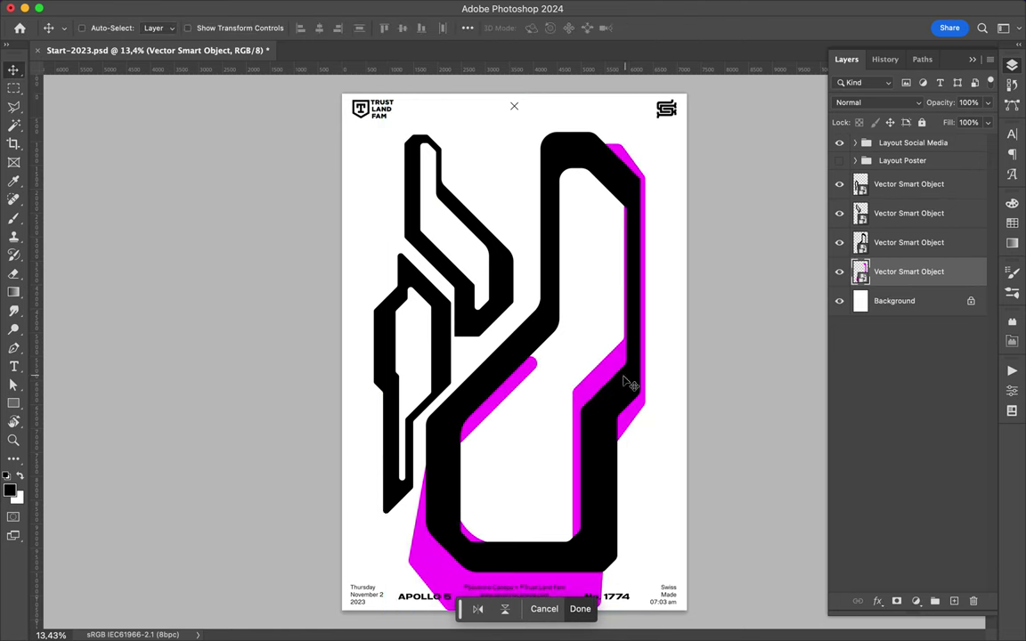
drag(644, 143, 619, 314)
key(Return)
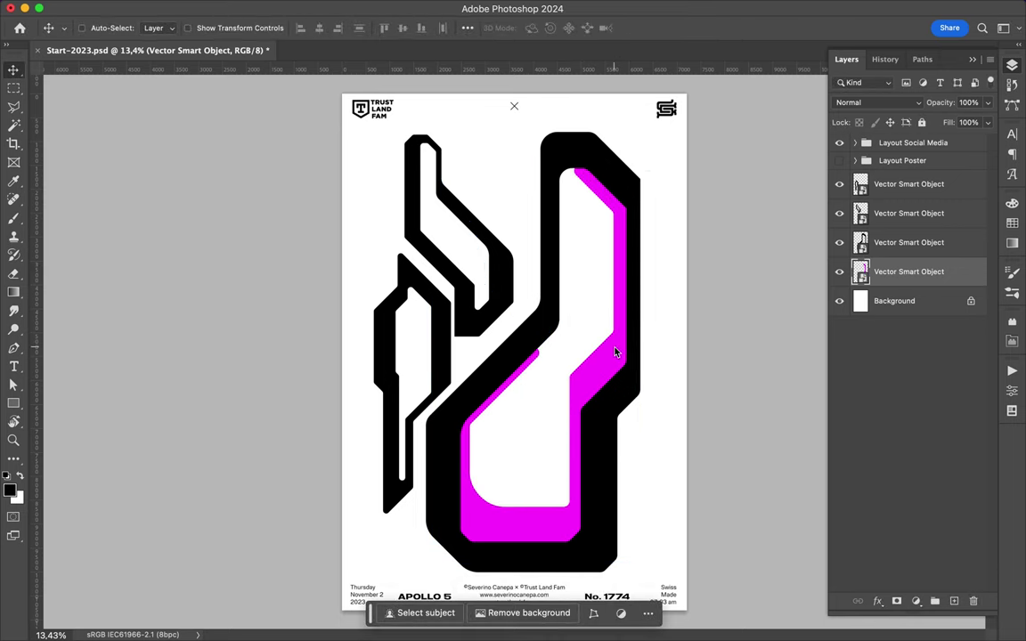
mouse_move(513, 639)
click(469, 618)
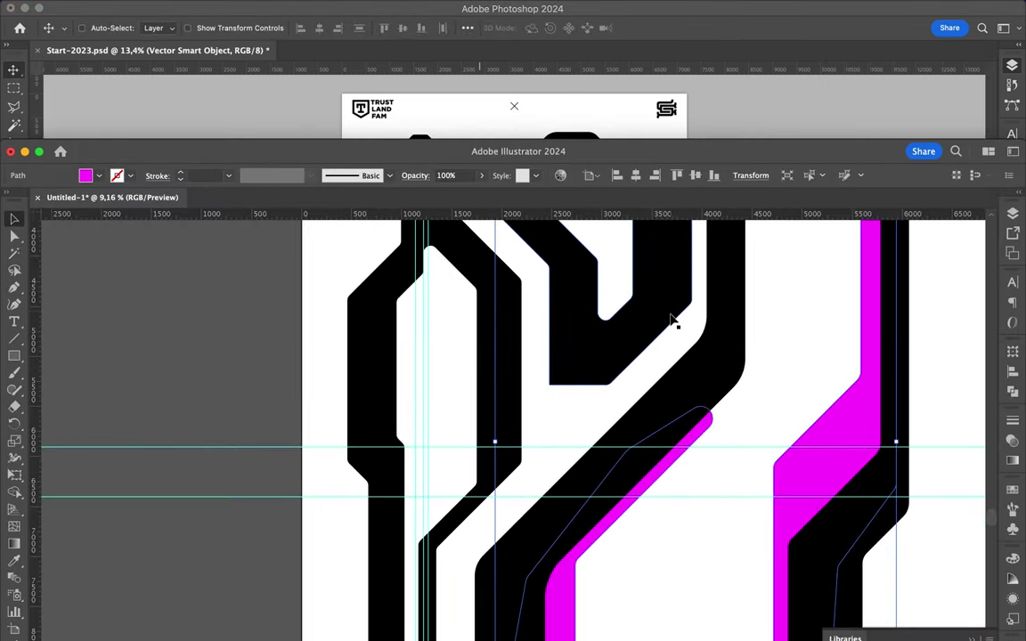
Draw a closed inner path inside the narrow left piece.
scroll(673, 320, down, 3)
scroll(636, 393, down, 5)
scroll(481, 327, up, 4)
key(p)
drag(469, 316, 498, 346)
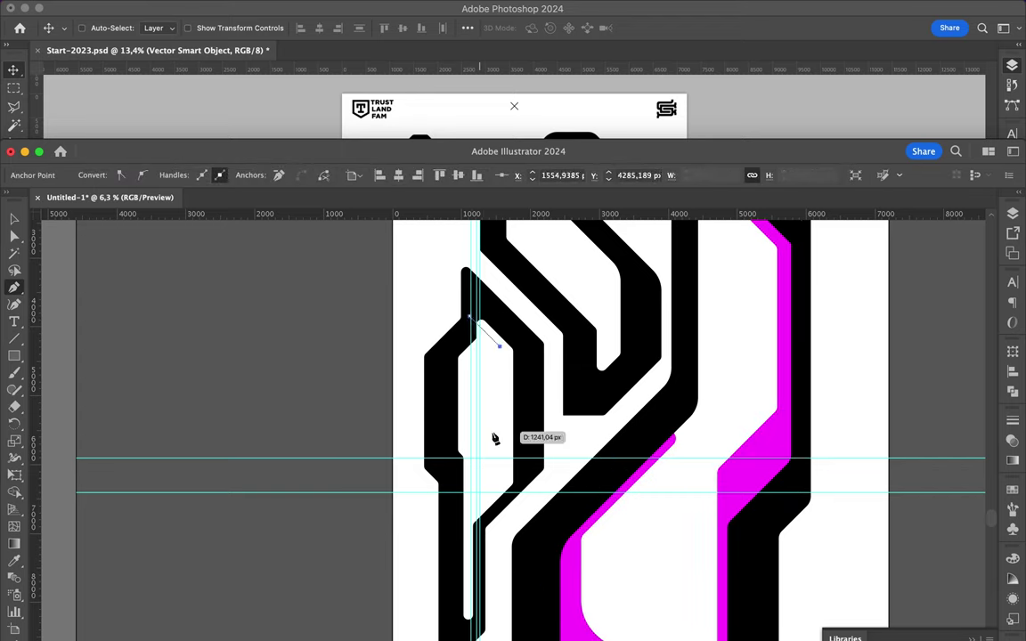
click(445, 521)
click(456, 629)
click(485, 529)
click(525, 478)
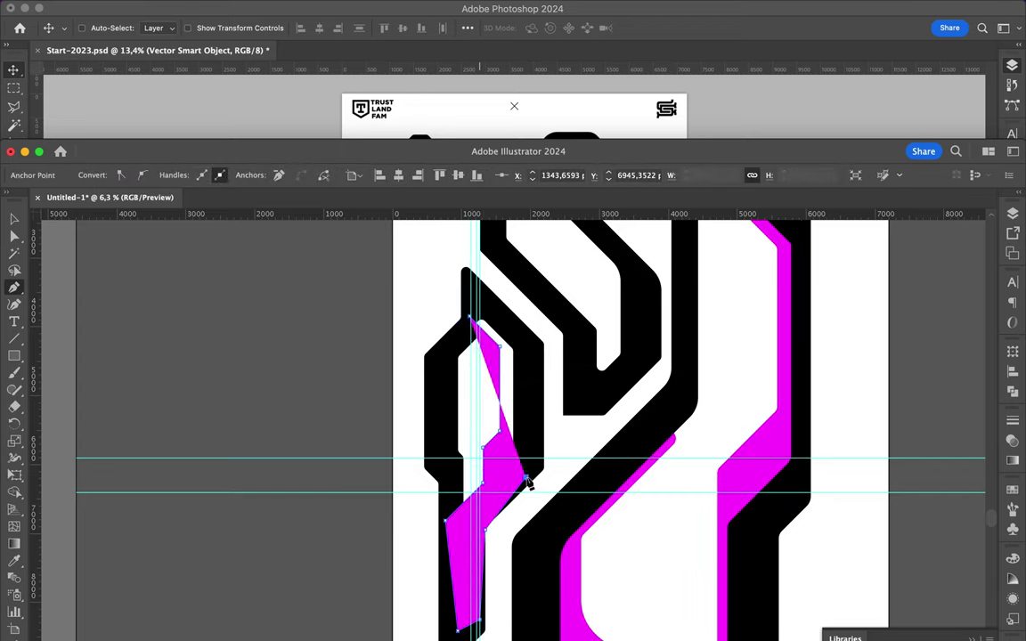
click(526, 346)
click(480, 307)
Send the magenta lining to back, round its top corners, and paste it scaled into the poster.
right_click(507, 356)
click(682, 552)
key(a)
drag(489, 451, 503, 464)
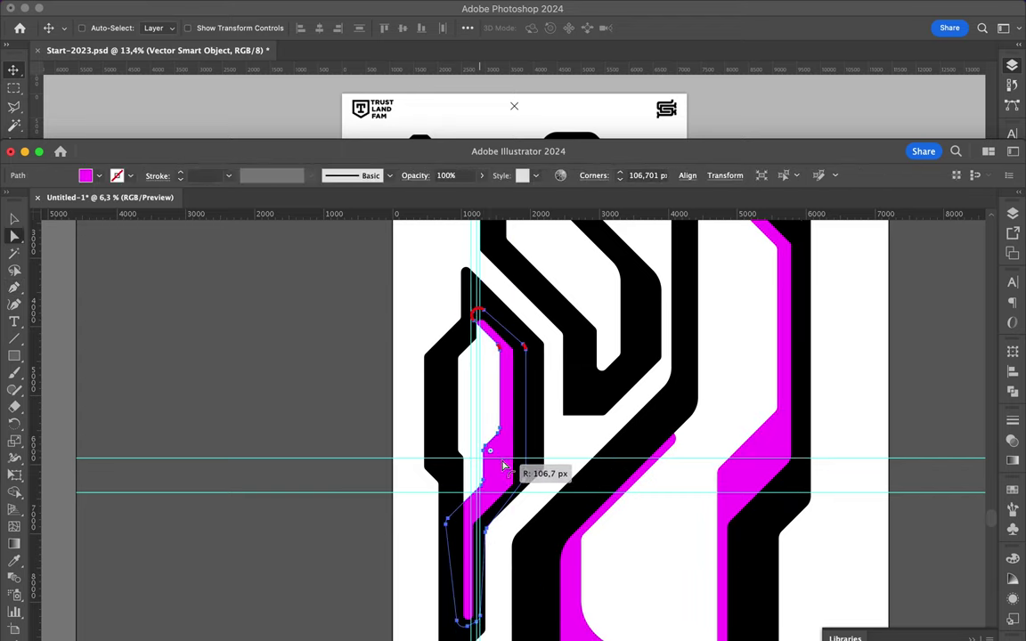
key(super+Tab)
key(super+v)
mouse_move(570, 552)
mouse_down()
mouse_move(463, 383)
mouse_move(428, 365)
mouse_move(422, 383)
mouse_up()
drag(418, 383, 414, 356)
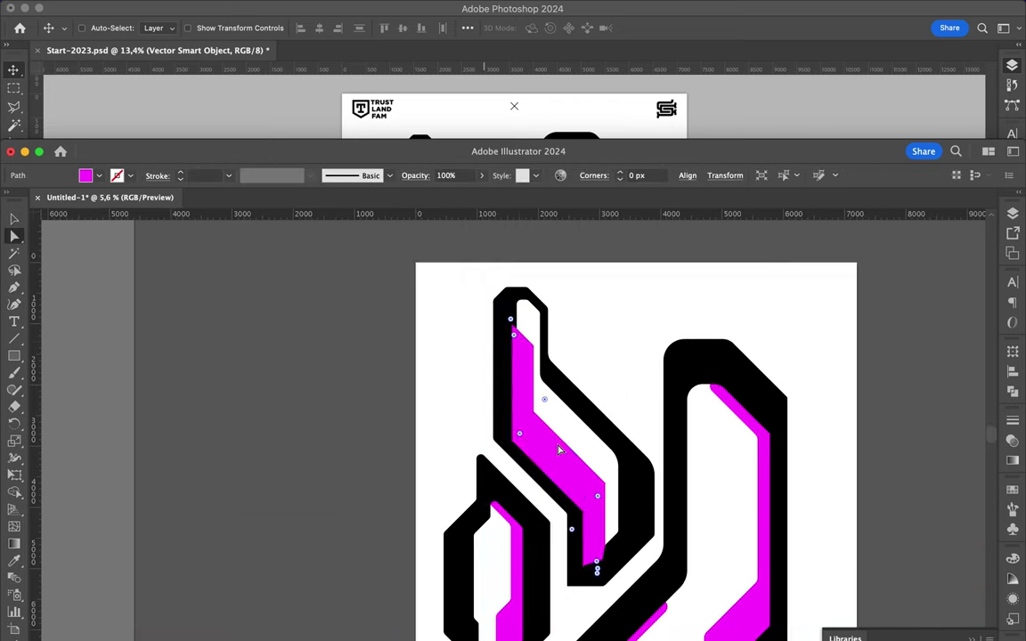
Round the magenta path's corners and paste it into the poster, sized inside the upper-left piece.
drag(513, 334, 520, 350)
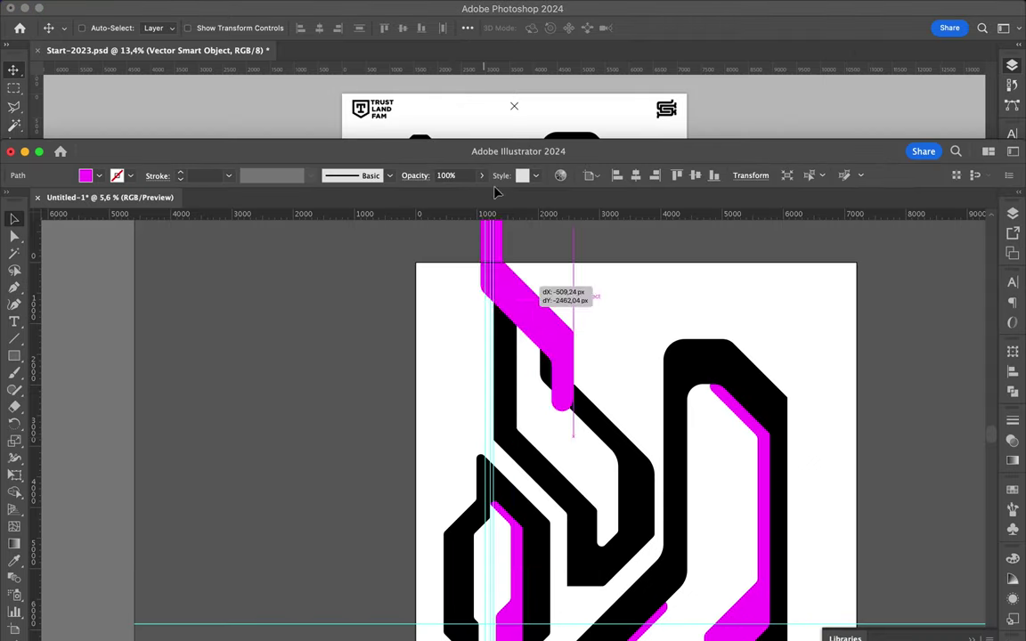
key(ctrl+v)
drag(619, 597, 452, 260)
drag(422, 176, 421, 167)
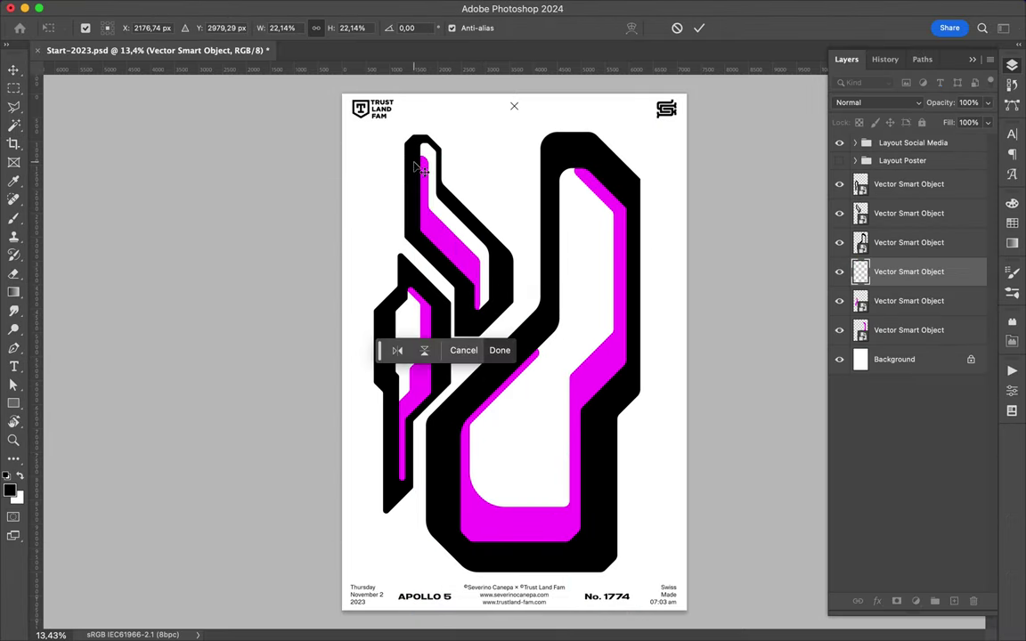
key(Return)
Select the Background layer and shift a letterform layer upward on the poster.
scroll(525, 172, down, 1)
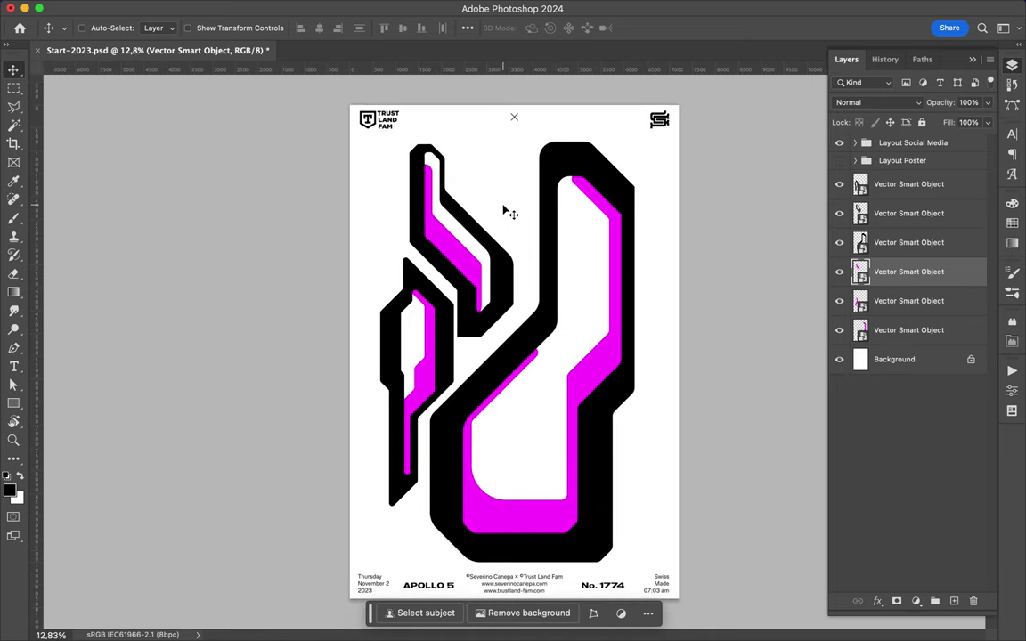
click(917, 359)
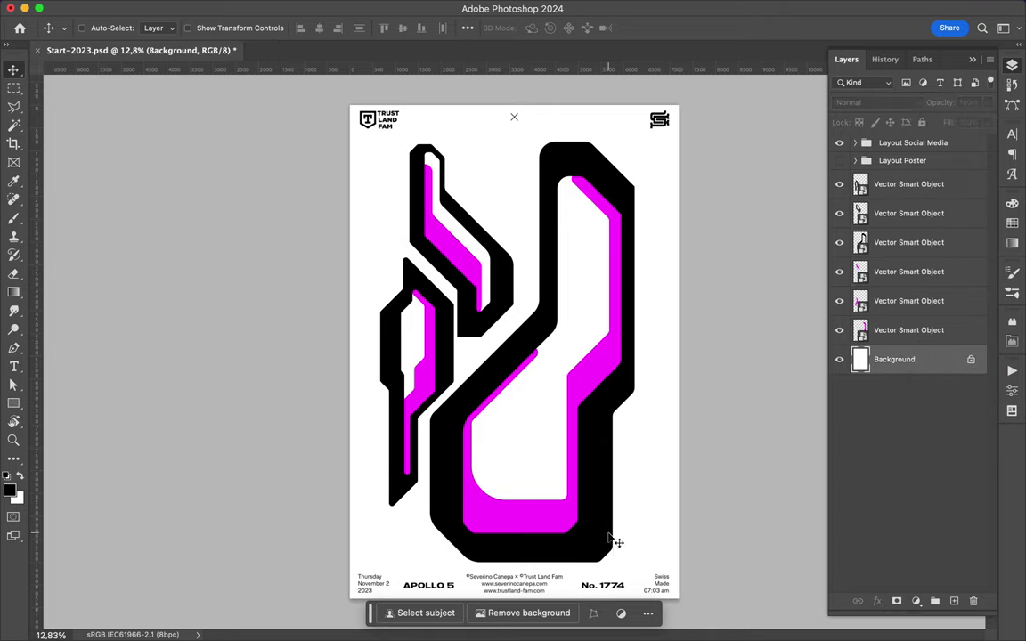
scroll(610, 450, up, 2)
drag(610, 449, 606, 354)
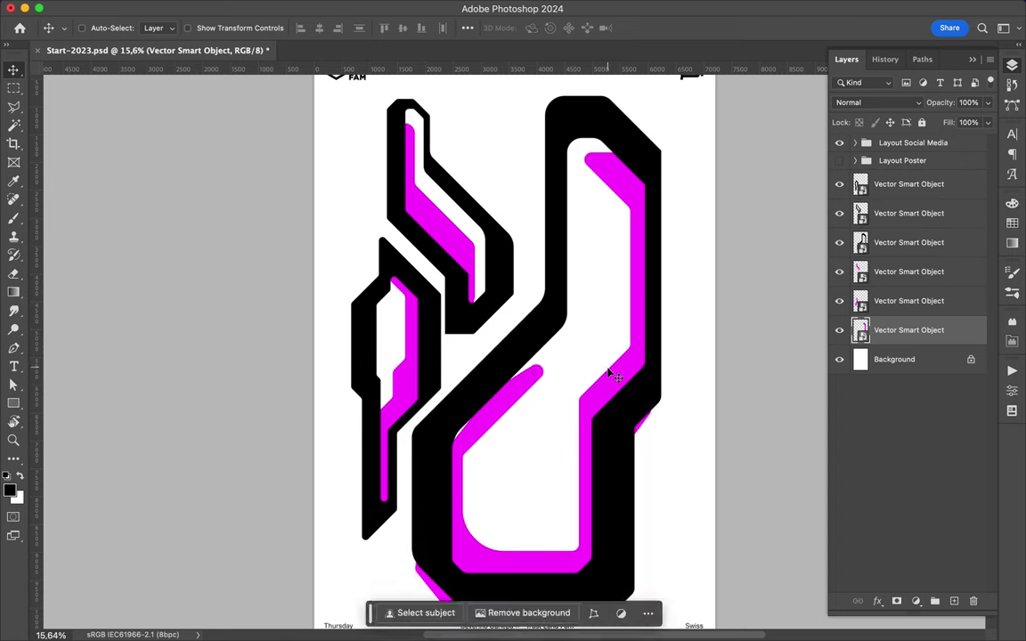
scroll(494, 325, down, 1)
scroll(527, 292, down, 1)
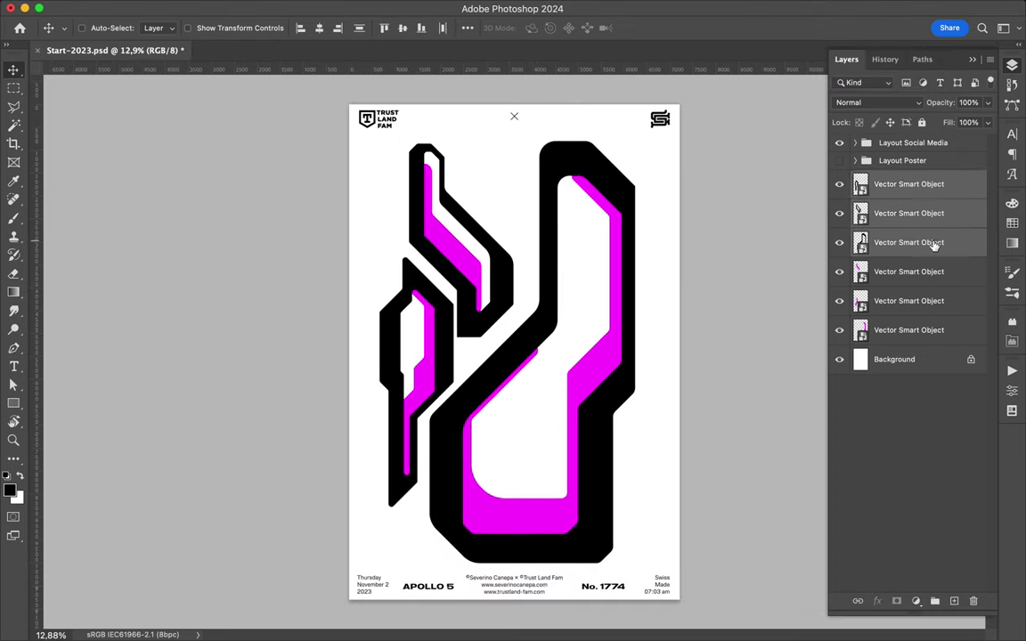
Duplicate a letterform layer above the background and Gaussian-blur it at 120.7 px.
drag(908, 242, 924, 353)
click(359, 7)
click(587, 251)
drag(812, 291, 842, 292)
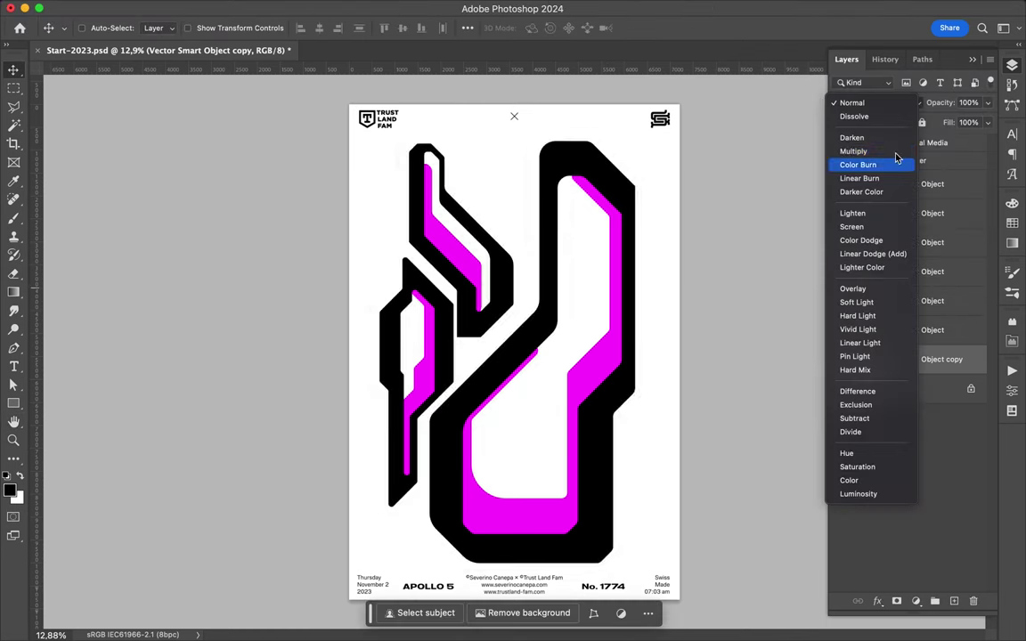
Set the blurred copy to Multiply blend mode with 41% fill.
click(896, 151)
click(986, 122)
mouse_move(984, 140)
mouse_down()
mouse_move(941, 140)
mouse_move(948, 163)
mouse_up()
scroll(682, 252, up, 3)
scroll(564, 248, down, 3)
scroll(603, 339, down, 1)
scroll(627, 296, up, 2)
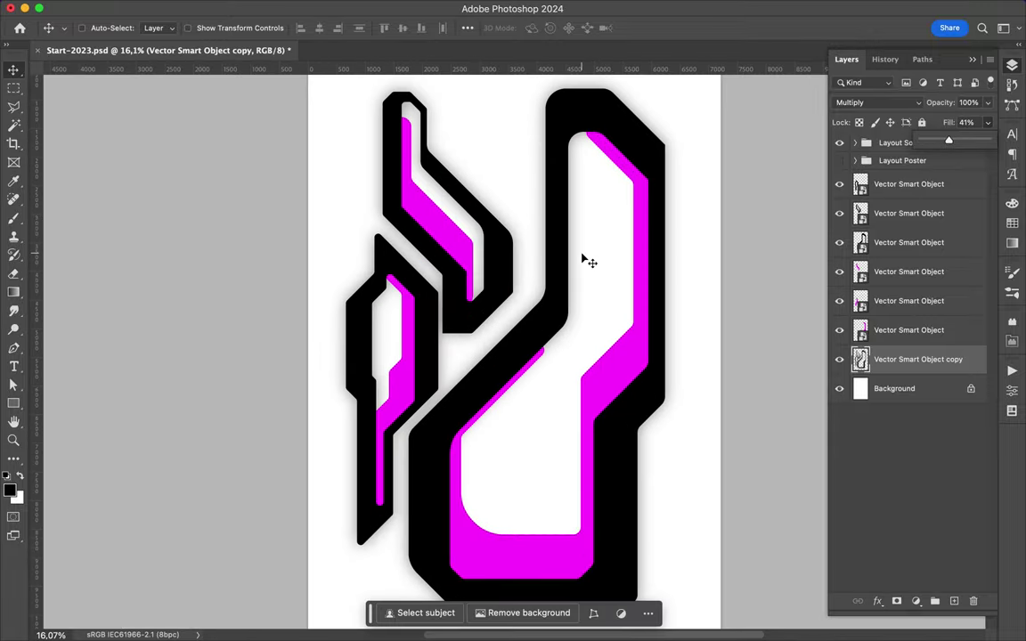
click(479, 617)
Reshape the copied magenta shape along the diagonal band and turn it into a black outline with no fill.
scroll(649, 350, up, 3)
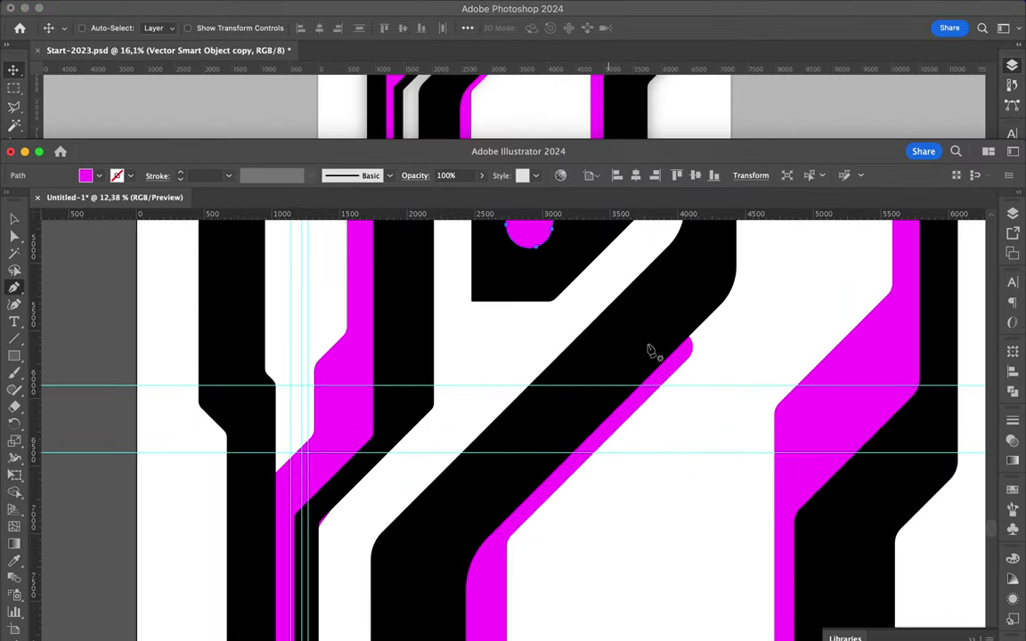
key(a)
mouse_move(537, 354)
mouse_down()
mouse_move(419, 469)
mouse_move(420, 490)
mouse_up()
drag(348, 161, 357, 22)
key(d)
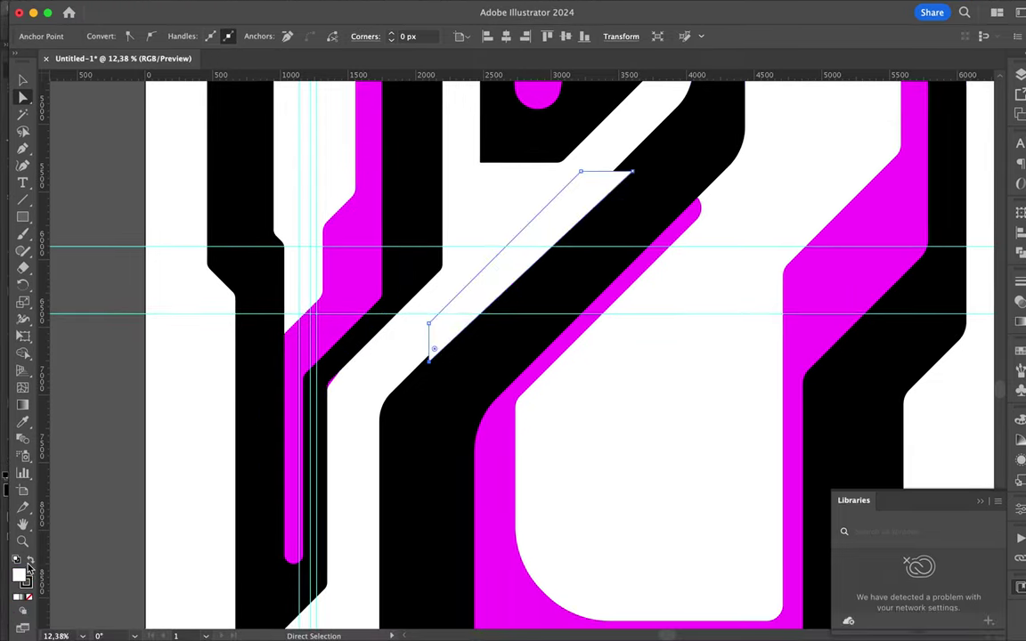
key(slash)
key(x)
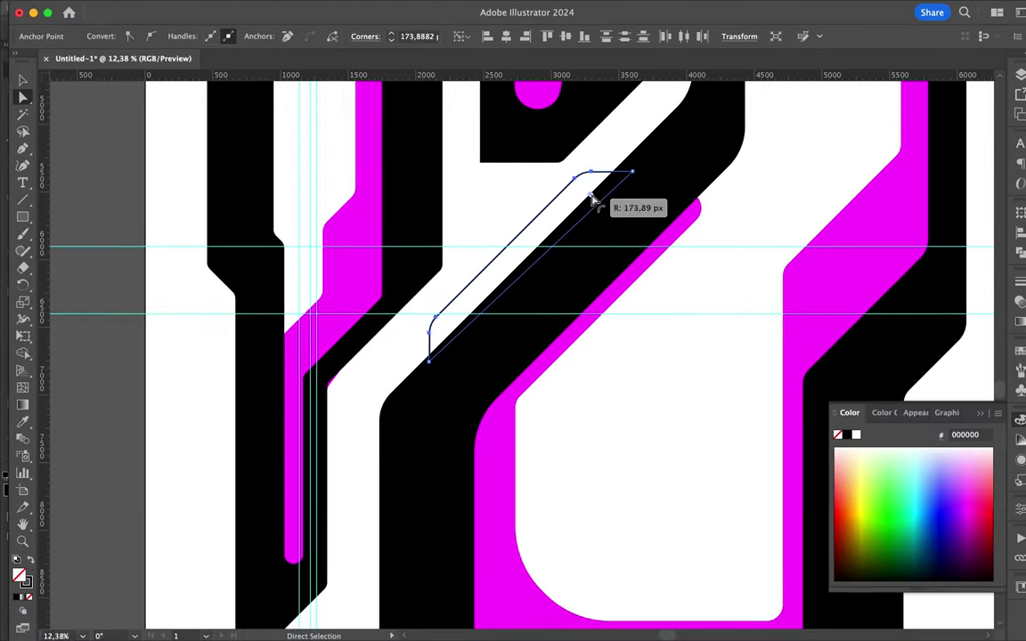
Select the outlined path and begin a second inner line along the band.
scroll(591, 198, down, 3)
scroll(552, 267, up, 3)
key(v)
click(548, 294)
scroll(548, 294, up, 2)
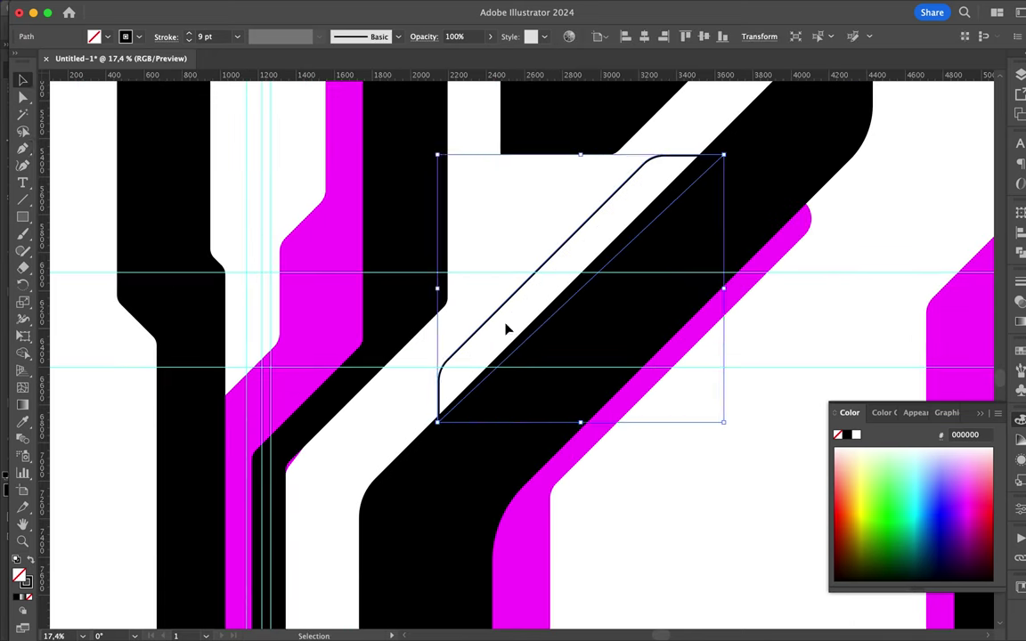
click(508, 328)
click(655, 180)
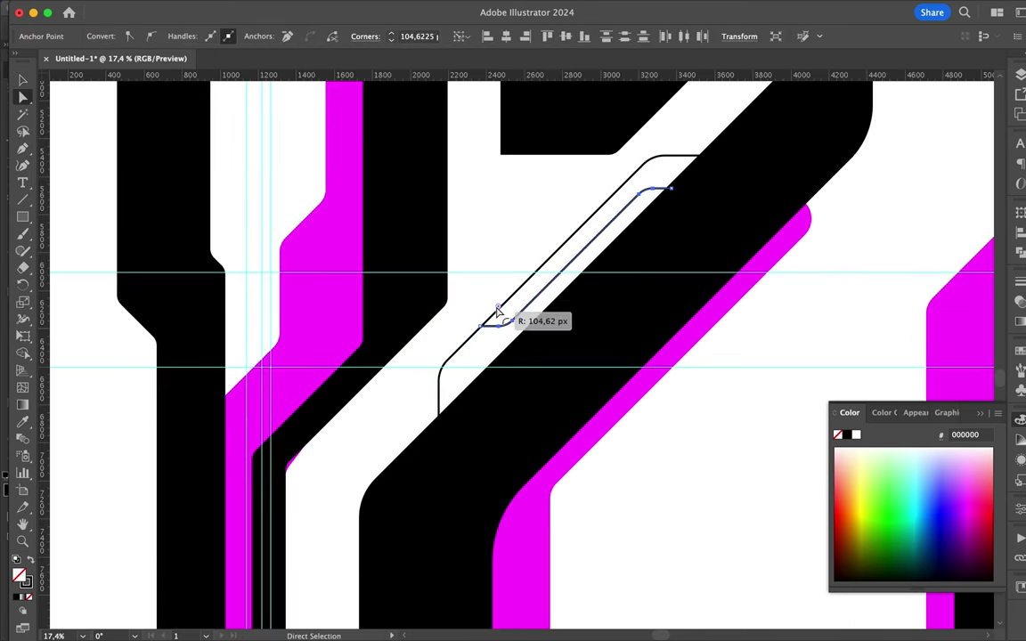
scroll(569, 247, down, 2)
scroll(758, 113, down, 2)
scroll(488, 256, up, 3)
scroll(488, 255, up, 3)
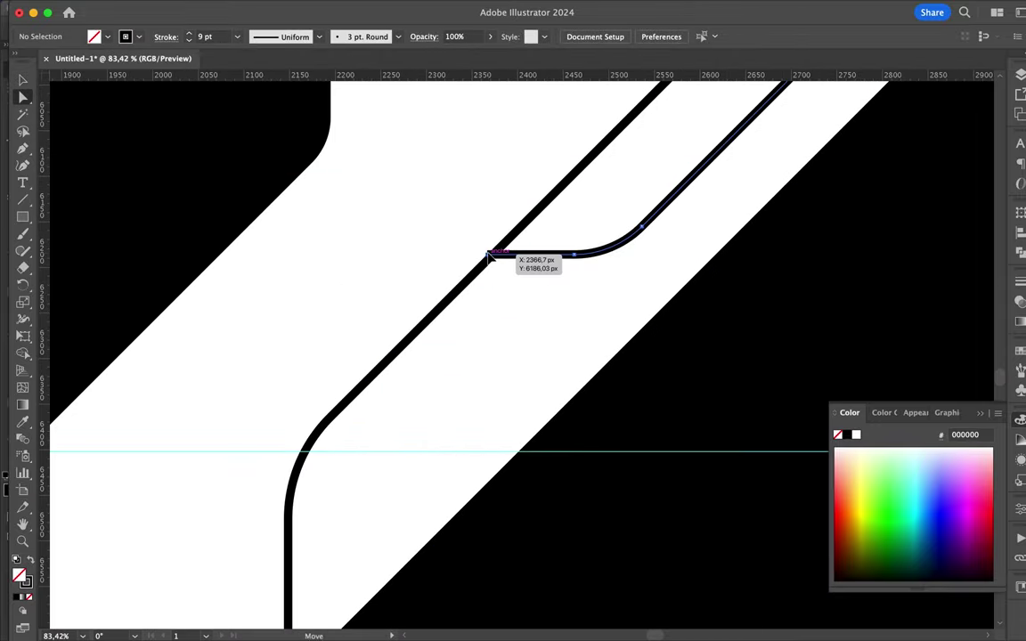
scroll(498, 276, down, 3)
scroll(631, 245, up, 2)
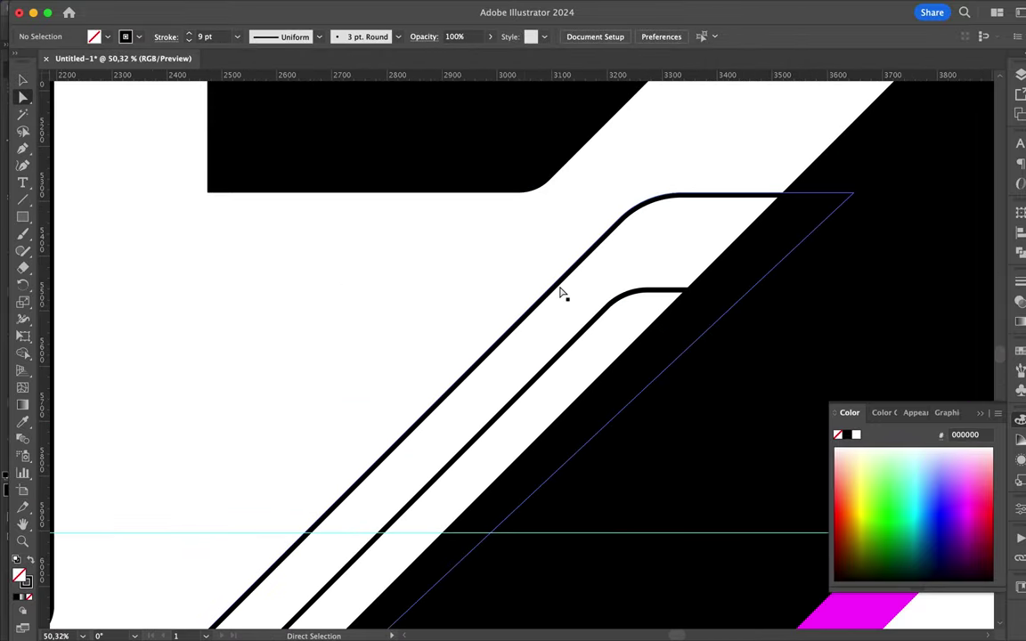
scroll(561, 293, down, 2)
scroll(602, 281, down, 3)
Extend the inner line with a diagonal segment running down-left from its end anchor.
key(p)
scroll(513, 370, up, 2)
scroll(508, 347, up, 1)
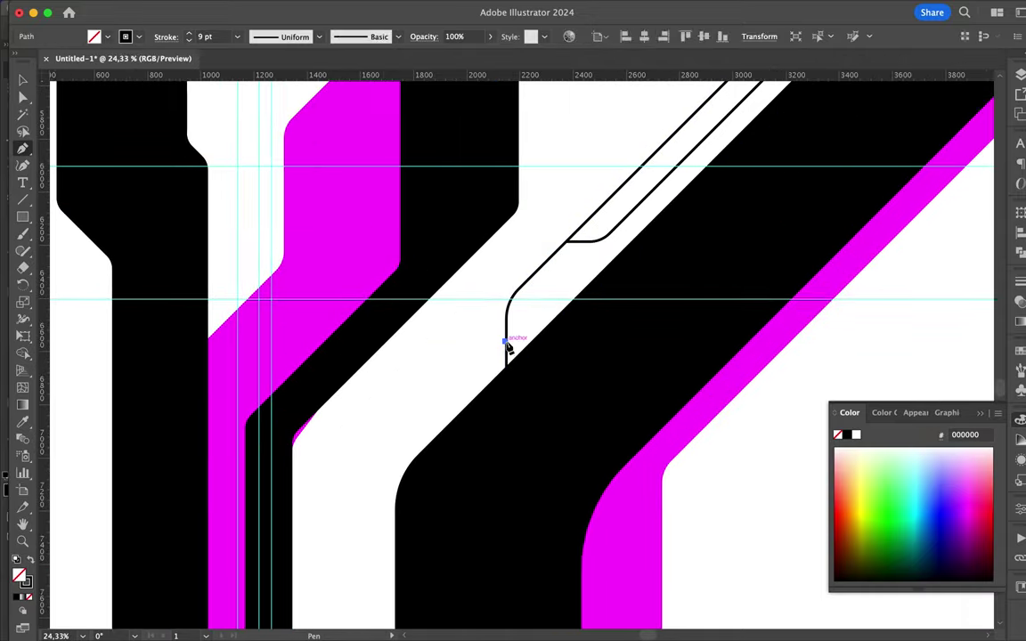
click(506, 343)
click(385, 458)
scroll(356, 401, down, 3)
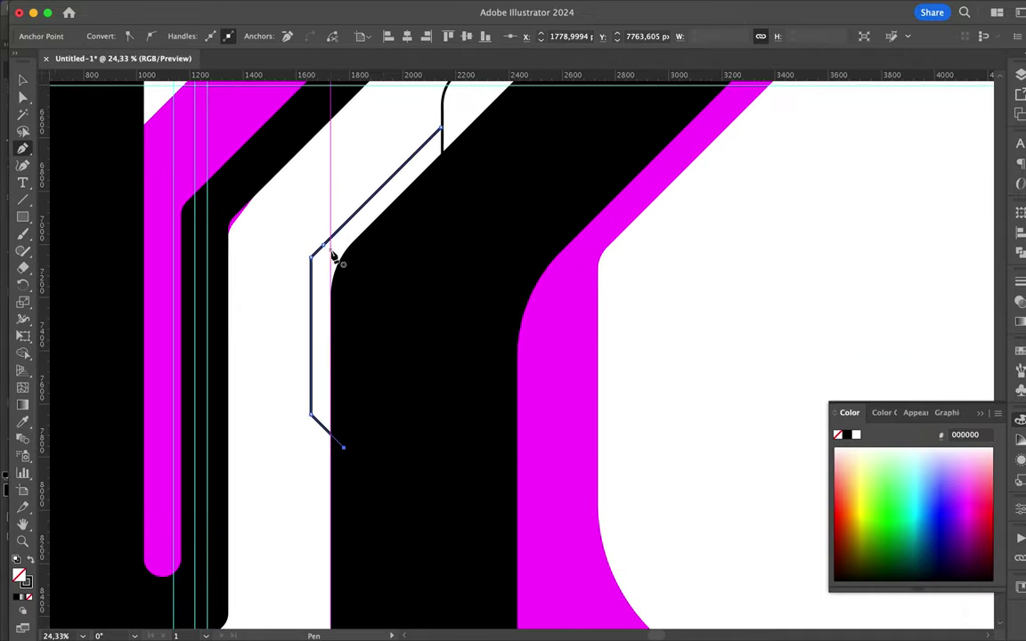
key(a)
key(v)
scroll(403, 332, down, 3)
scroll(528, 295, down, 3)
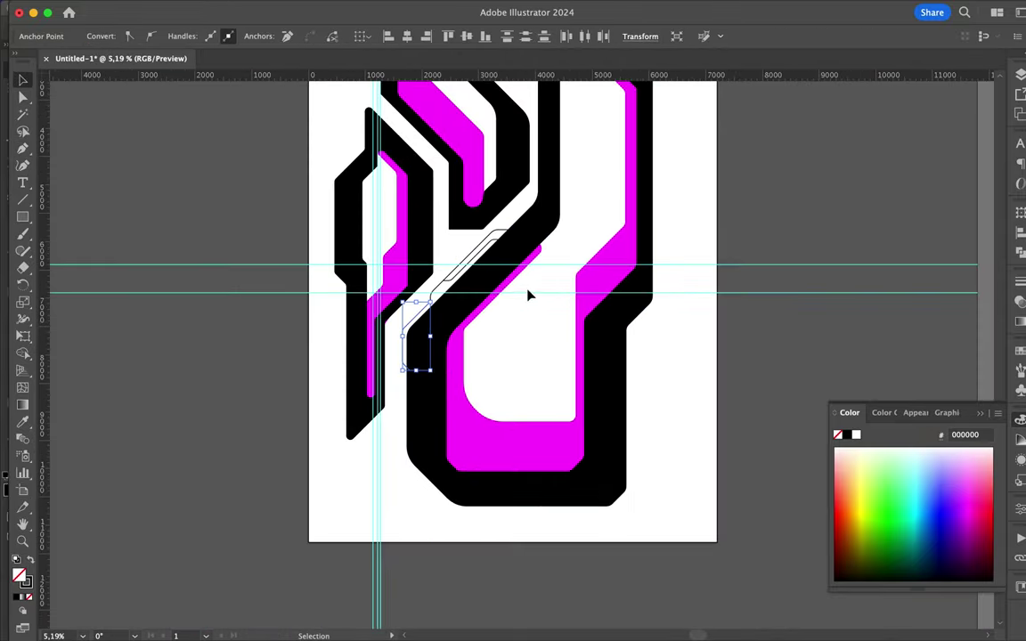
Give the right-side outline a 26 pt black stroke.
key(ctrl+F10)
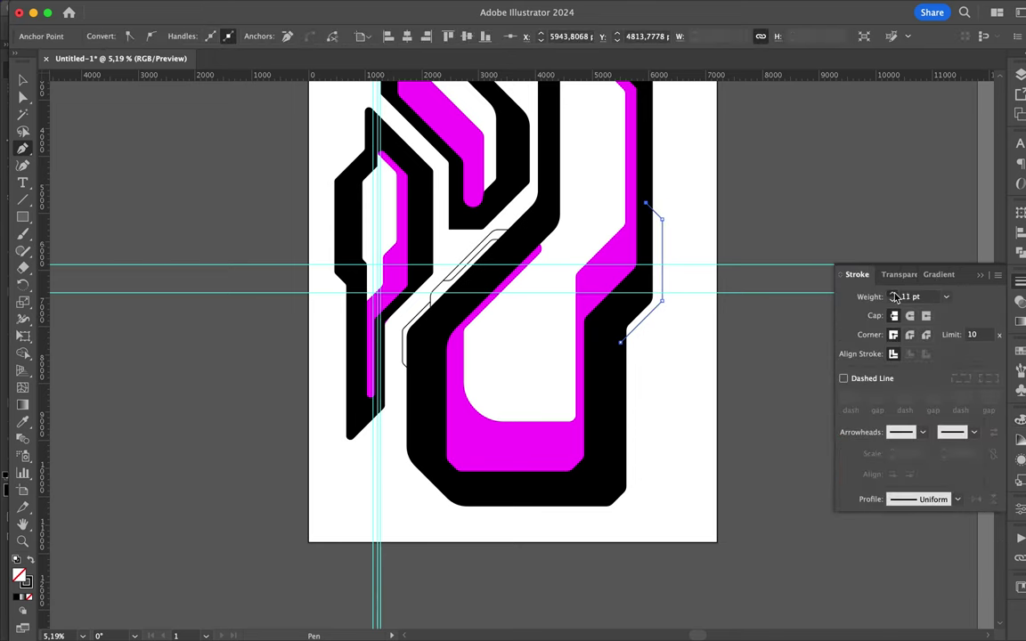
scroll(721, 238, up, 2)
key(a)
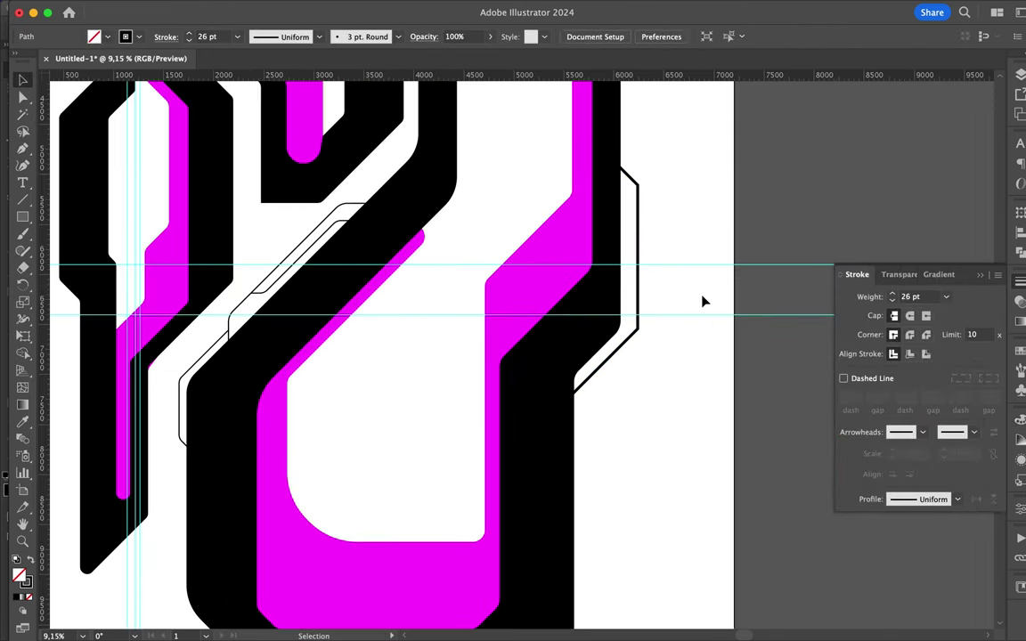
click(634, 328)
click(659, 257)
Extend the right-side outline upward with a new line carrying the thick black stroke.
scroll(658, 257, up, 1)
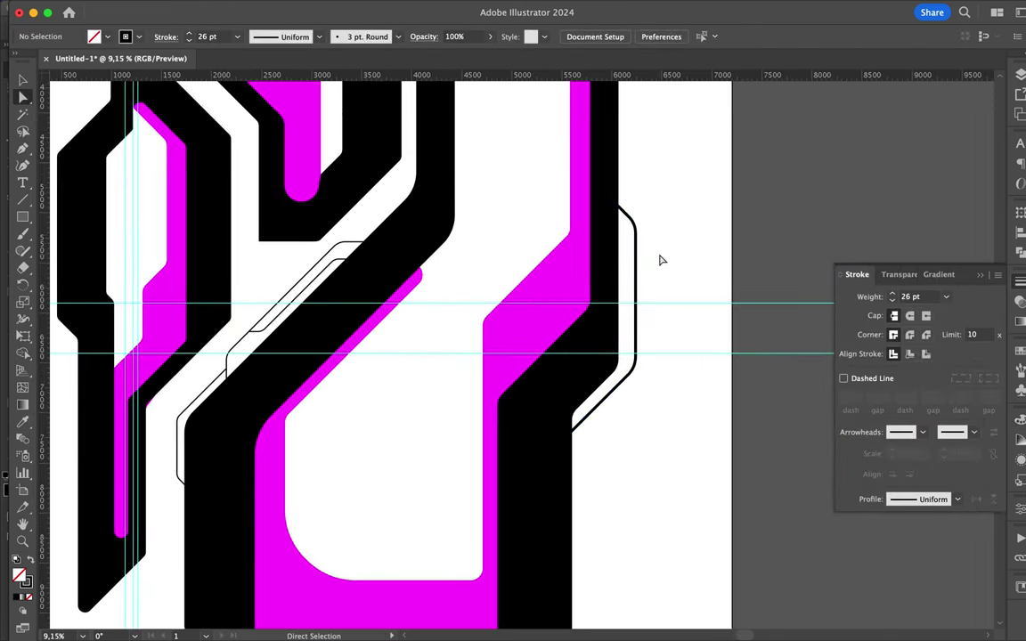
key(p)
scroll(609, 304, up, 2)
click(588, 222)
scroll(570, 267, down, 3)
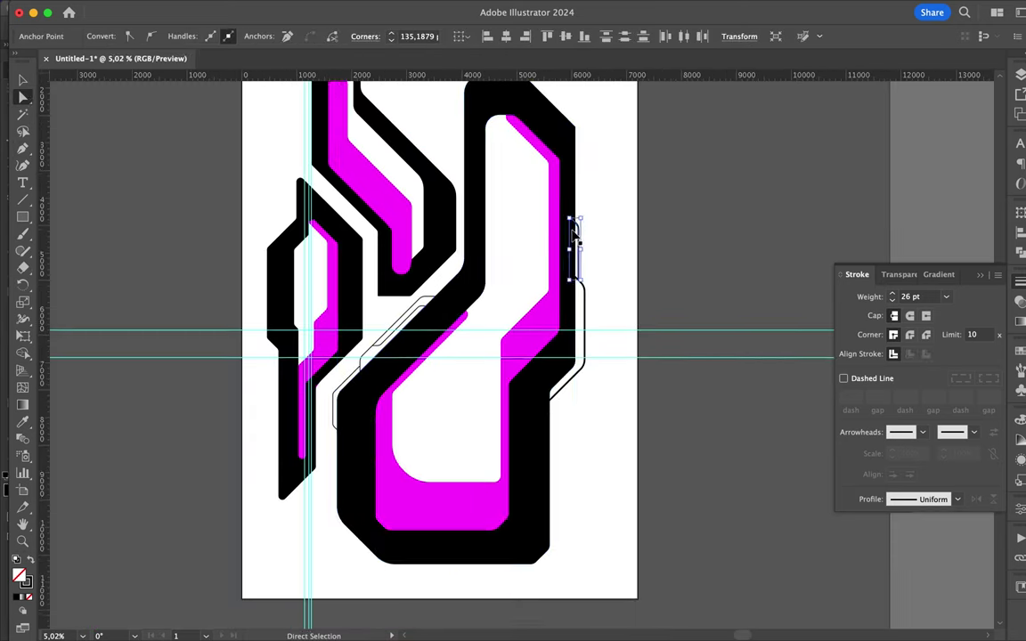
key(v)
click(590, 452)
scroll(591, 455, up, 2)
key(p)
click(543, 340)
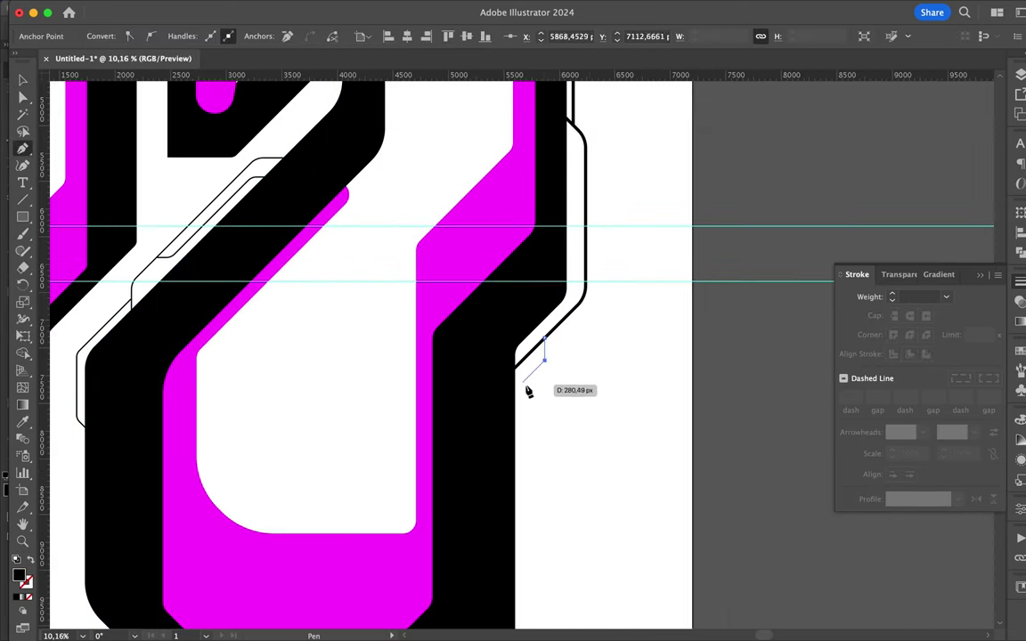
click(589, 291)
scroll(561, 360, up, 2)
key(a)
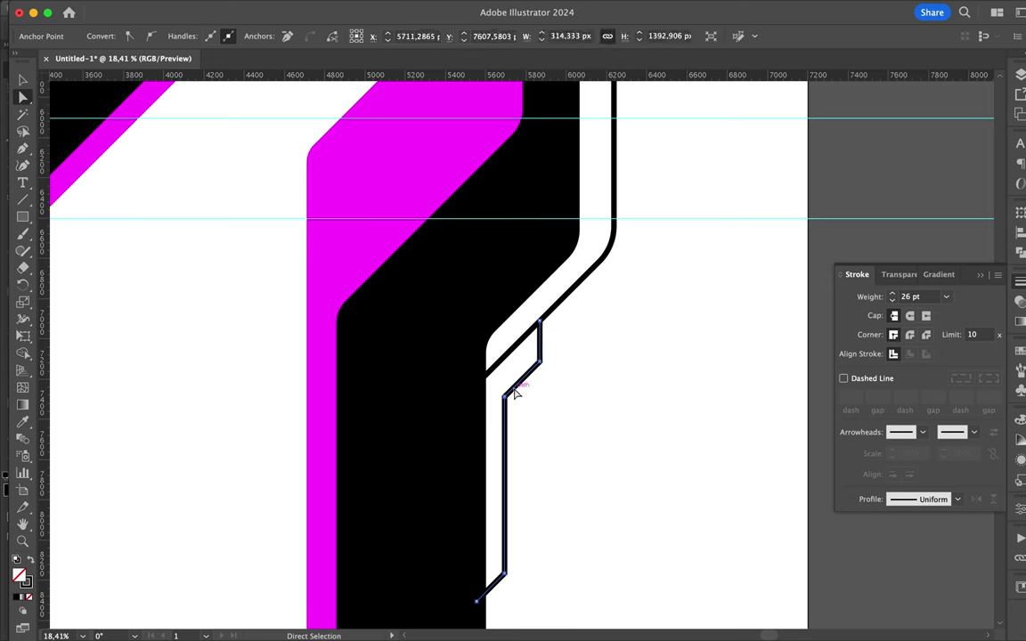
key(v)
scroll(526, 409, down, 2)
click(578, 388)
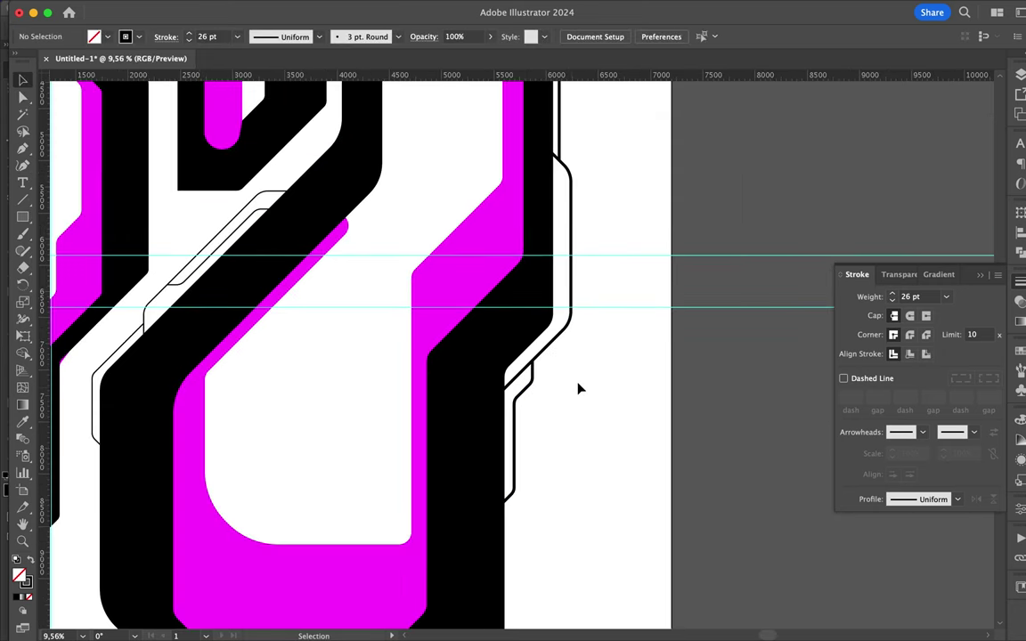
scroll(577, 388, down, 2)
scroll(394, 293, up, 1)
Draw a new outline line along the upper-left letterform.
key(p)
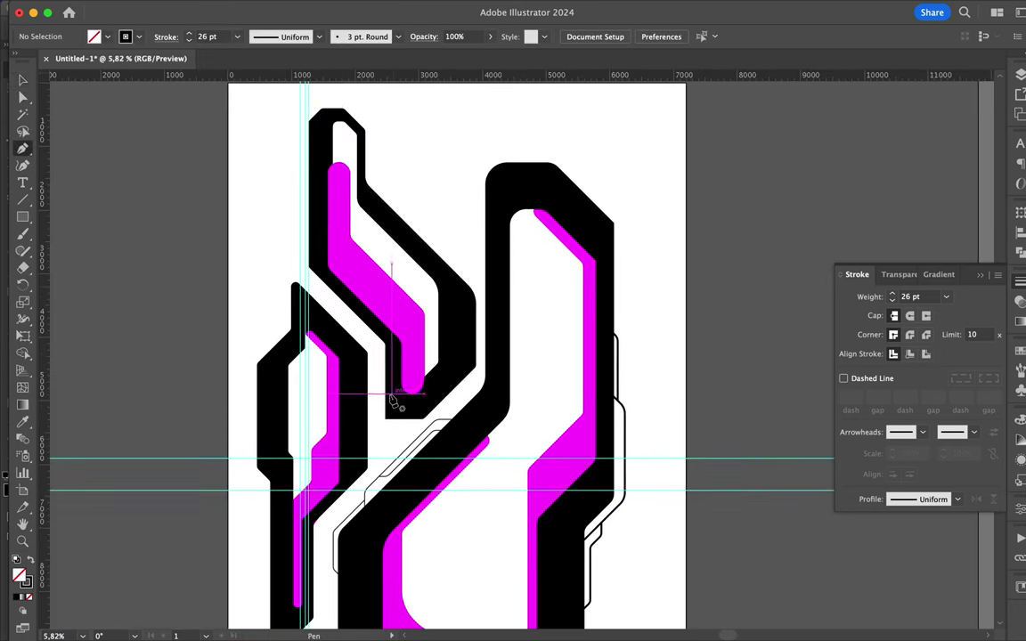
drag(392, 392, 380, 349)
click(310, 201)
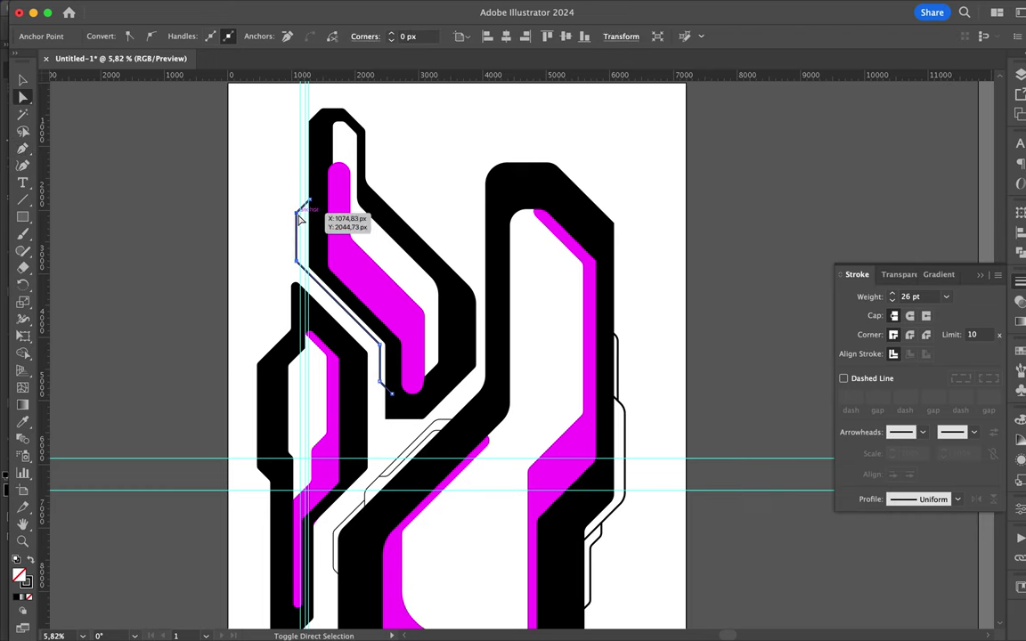
scroll(307, 224, up, 2)
click(307, 227)
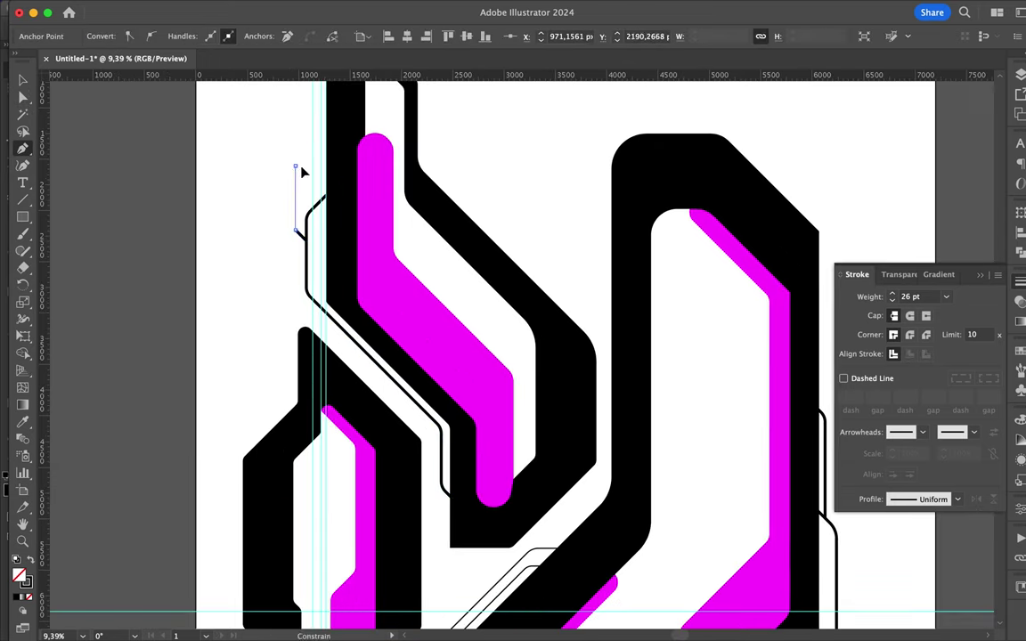
click(256, 201)
scroll(256, 202, down, 2)
scroll(285, 203, down, 2)
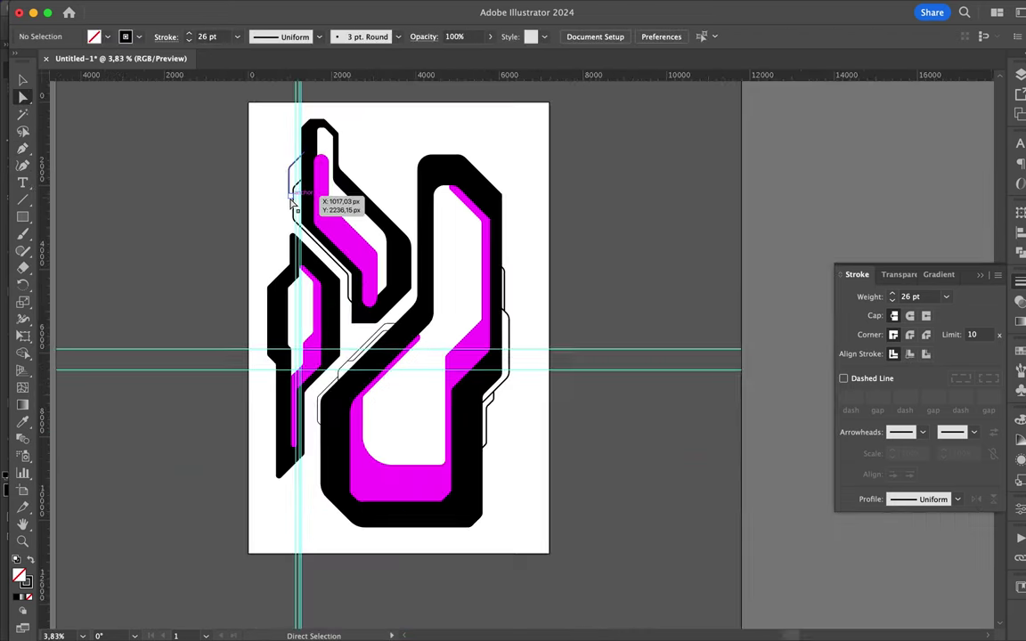
Draw a small closed bar just outside the hook's lower right edge.
click(410, 207)
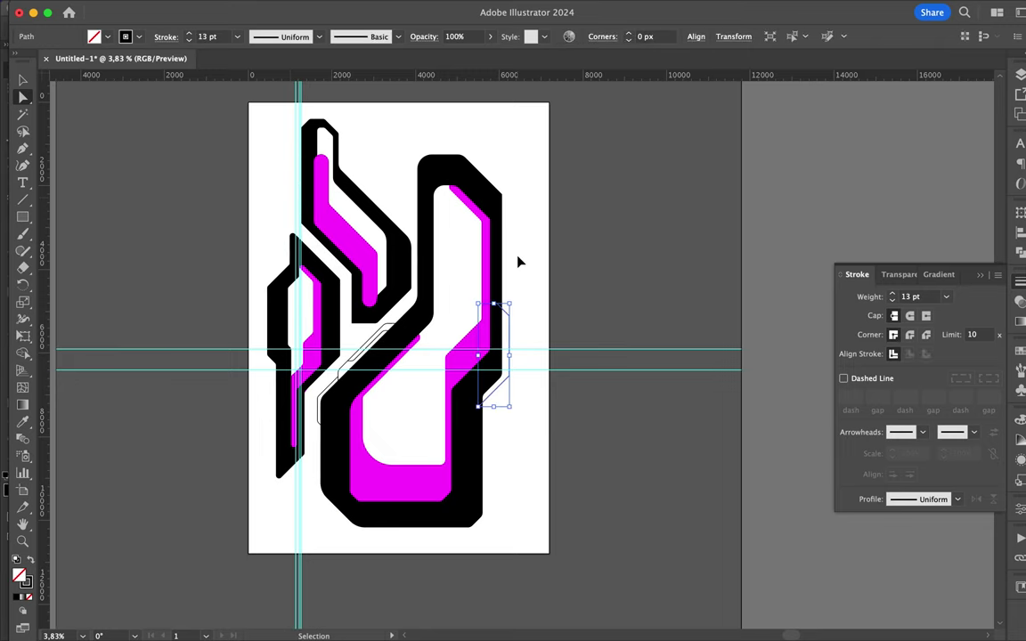
key(p)
scroll(517, 261, up, 5)
click(496, 540)
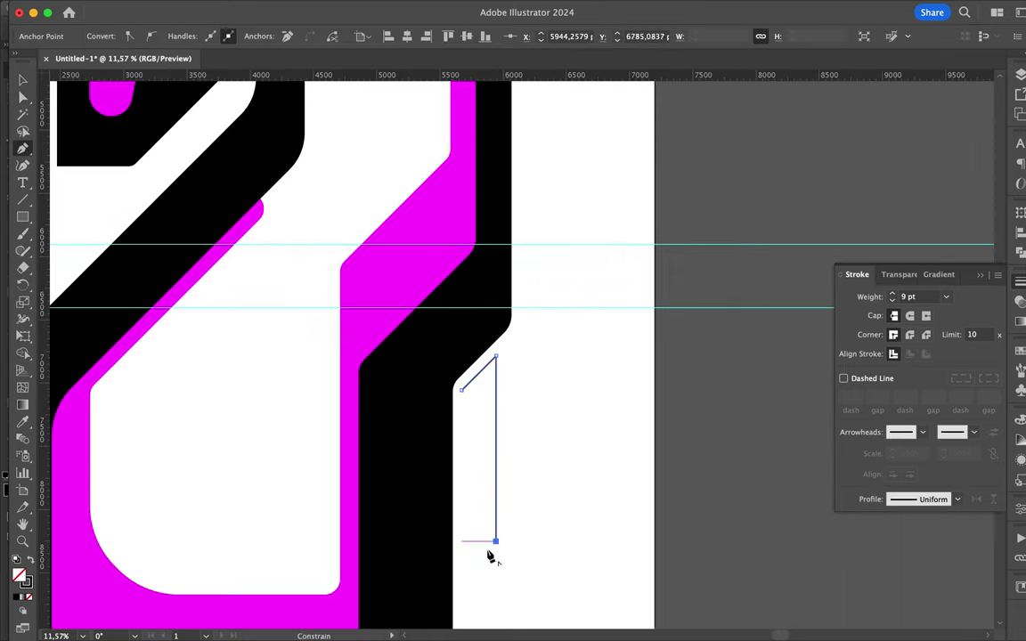
click(461, 390)
Fill the bar solid black, copy it lower and reshape the copy into a small quadrilateral block.
key(v)
click(495, 370)
scroll(496, 392, down, 4)
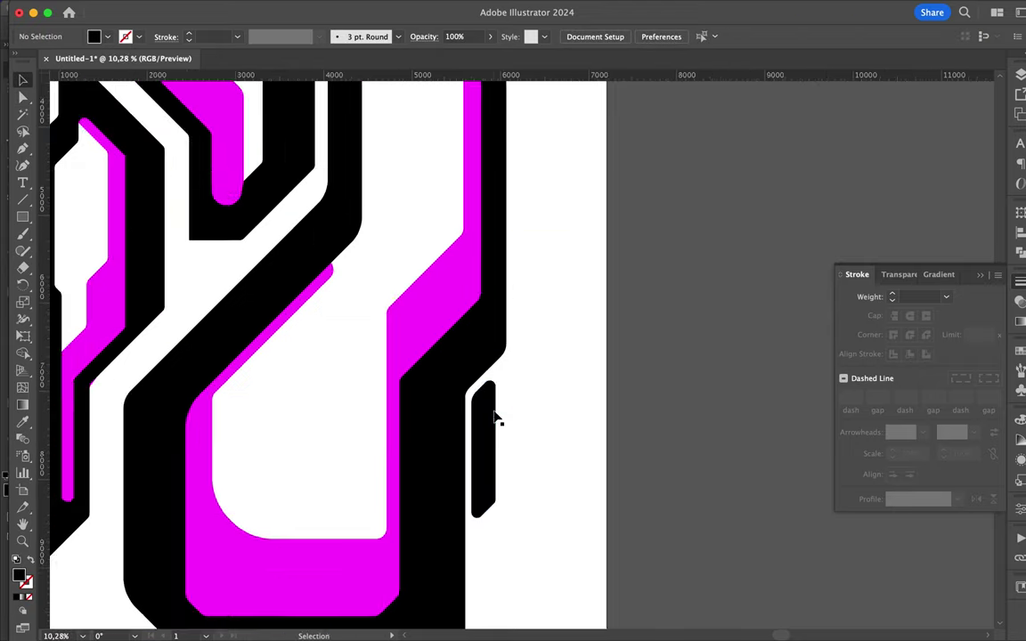
drag(496, 419, 497, 503)
key(a)
drag(506, 545, 496, 508)
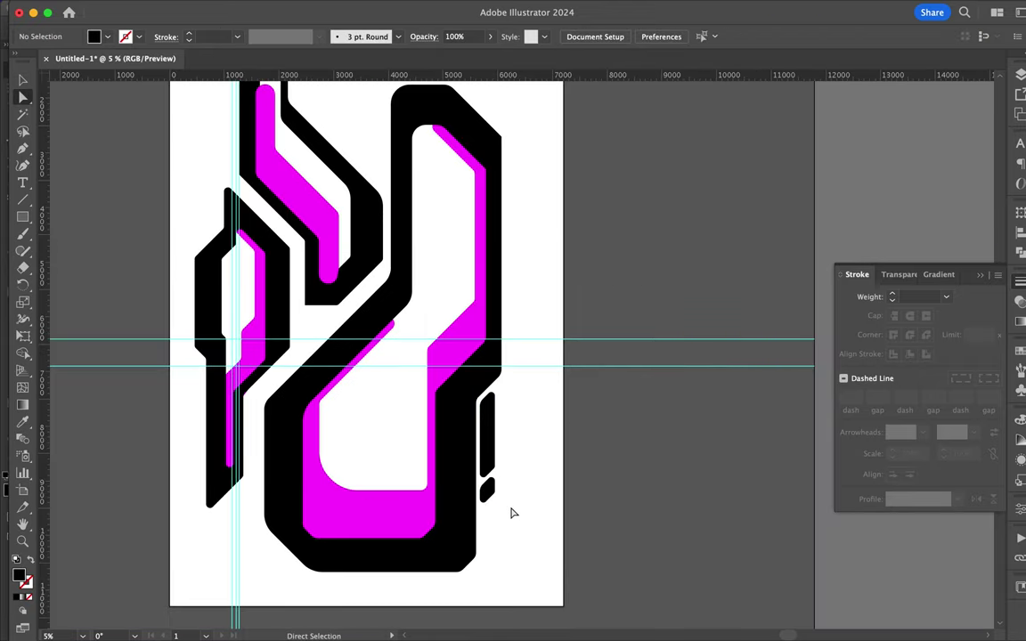
scroll(426, 266, up, 2)
scroll(425, 267, up, 2)
drag(447, 332, 445, 316)
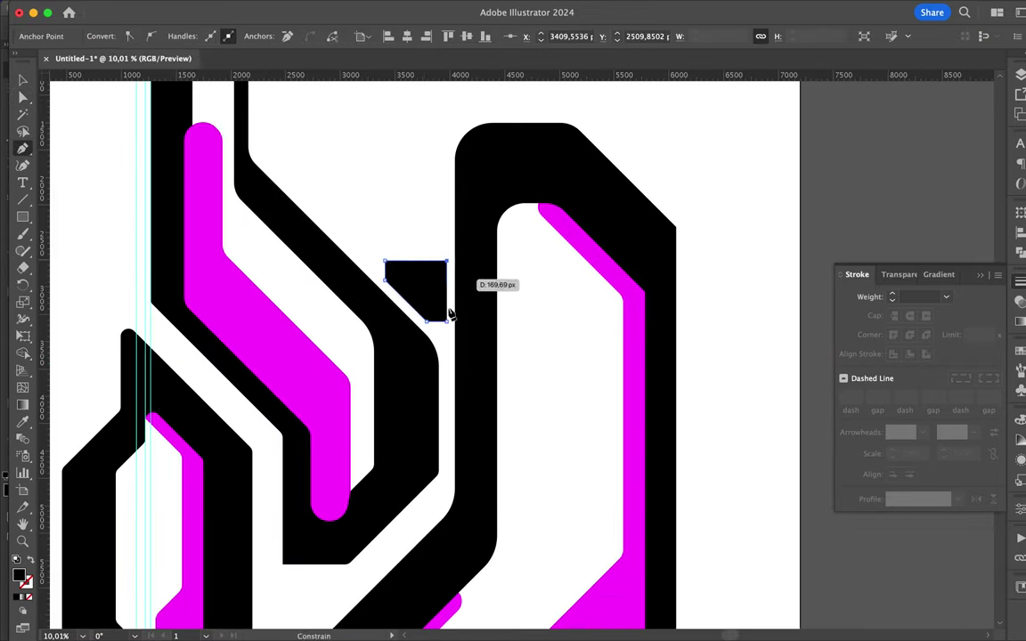
scroll(392, 272, down, 5)
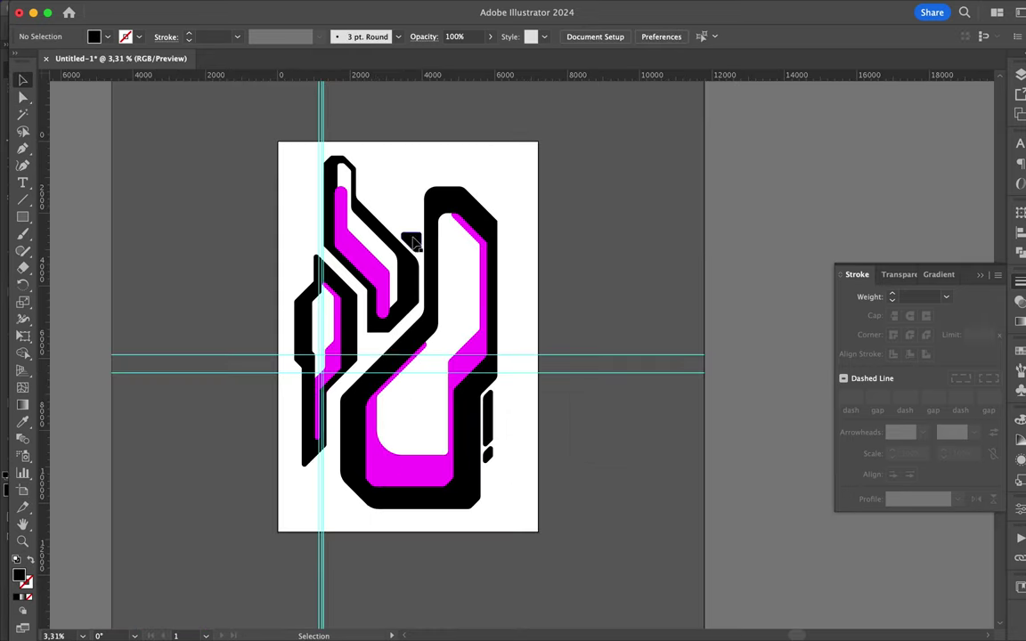
scroll(375, 361, up, 3)
scroll(268, 267, up, 3)
Draw a thin slot in the left letterform's white gap, extend it downward and round its corners.
key(p)
click(238, 215)
click(216, 235)
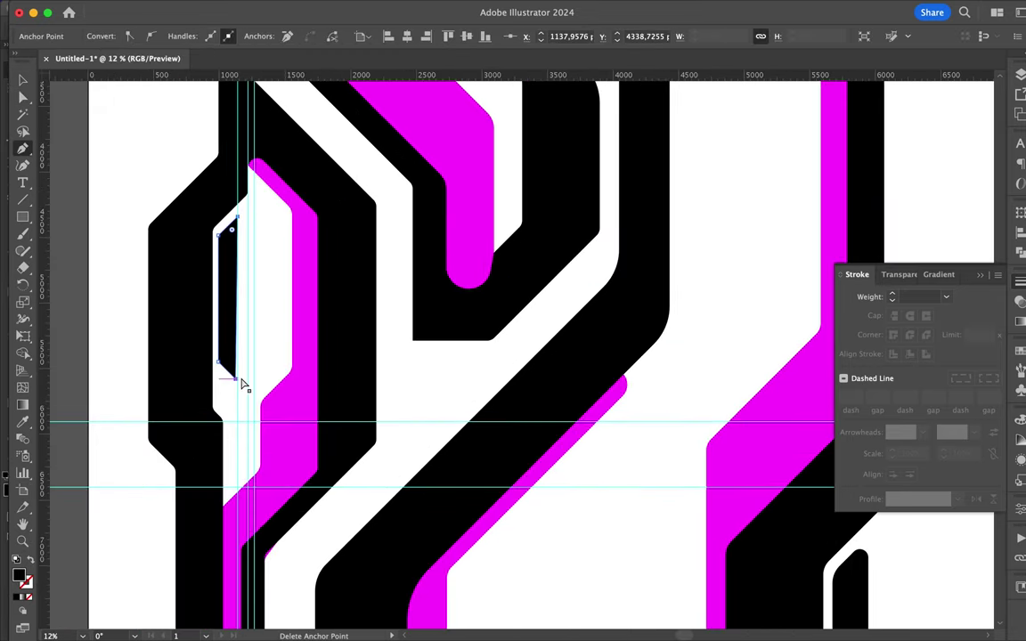
scroll(244, 384, up, 4)
scroll(242, 389, up, 3)
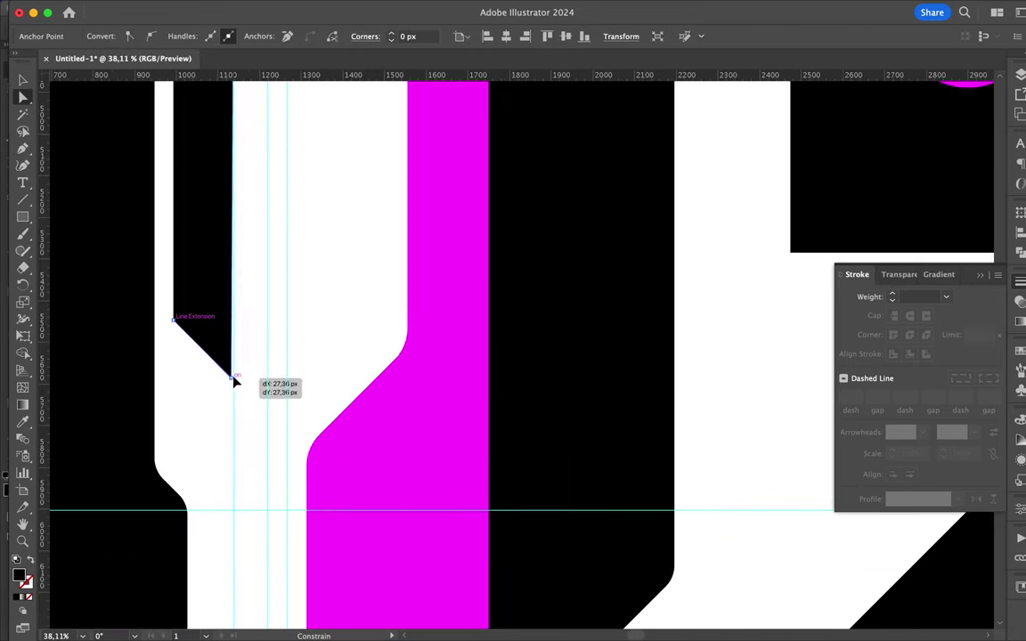
scroll(236, 385, down, 2)
scroll(233, 392, down, 1)
key(a)
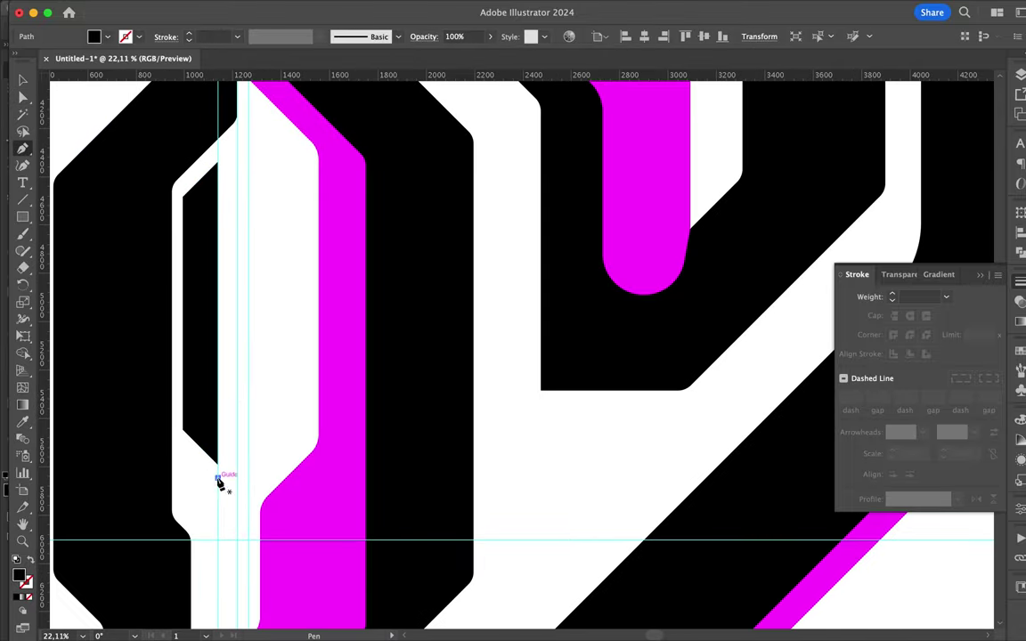
drag(182, 433, 184, 507)
drag(218, 464, 218, 539)
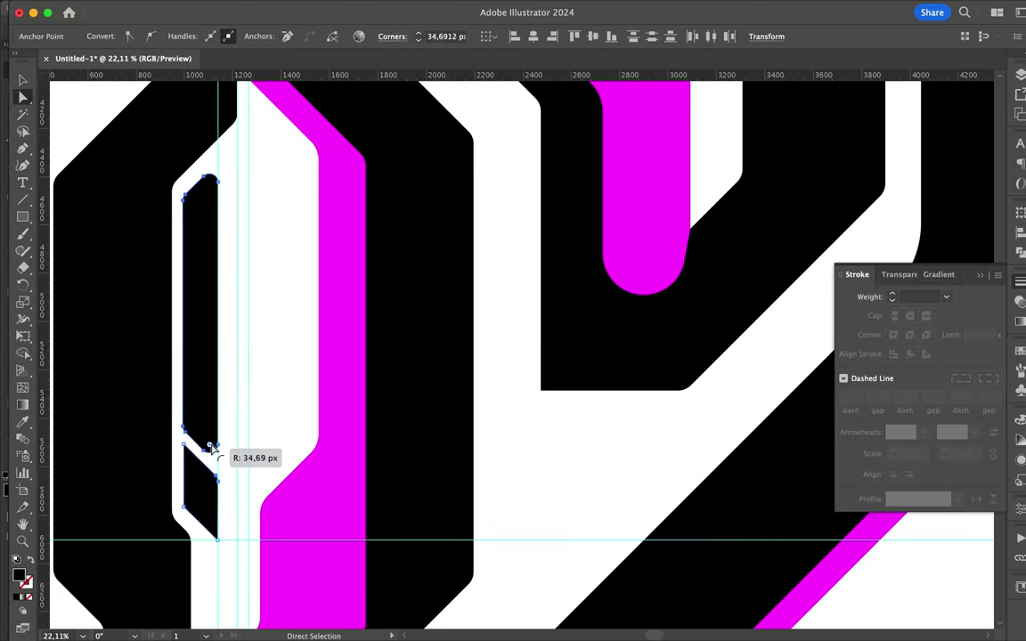
click(241, 434)
scroll(238, 436, down, 2)
Move the pasted slim slot piece into place on the poster and commit it.
scroll(237, 438, down, 2)
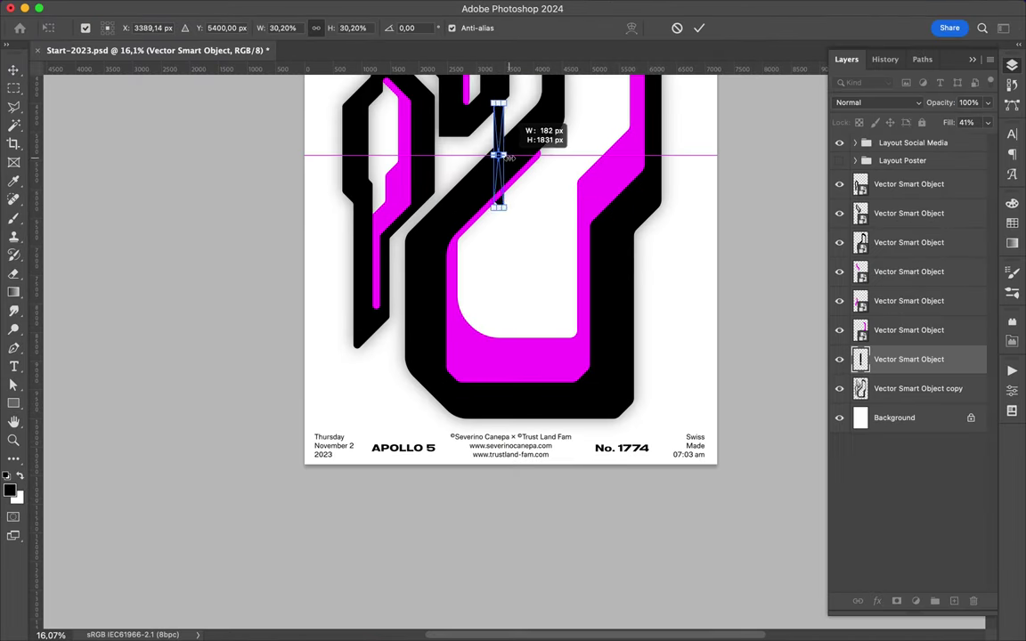
drag(509, 157, 392, 143)
key(Return)
scroll(392, 143, up, 3)
drag(385, 267, 364, 271)
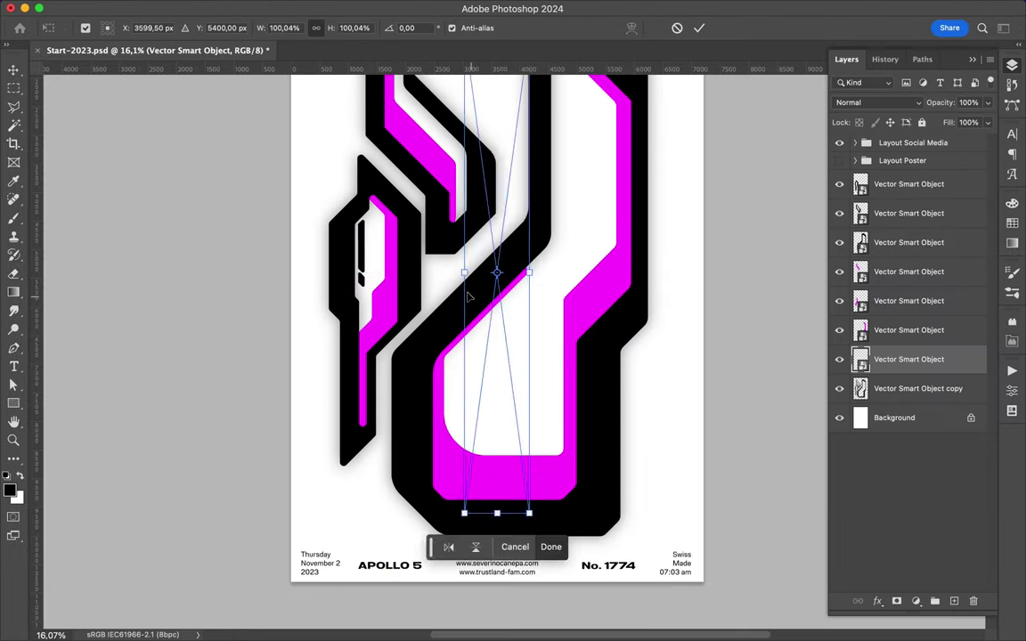
Scale the bars to about 30% beside the right letterform's lower edge, and shrink the block near the top.
drag(463, 513, 512, 414)
drag(526, 347, 638, 398)
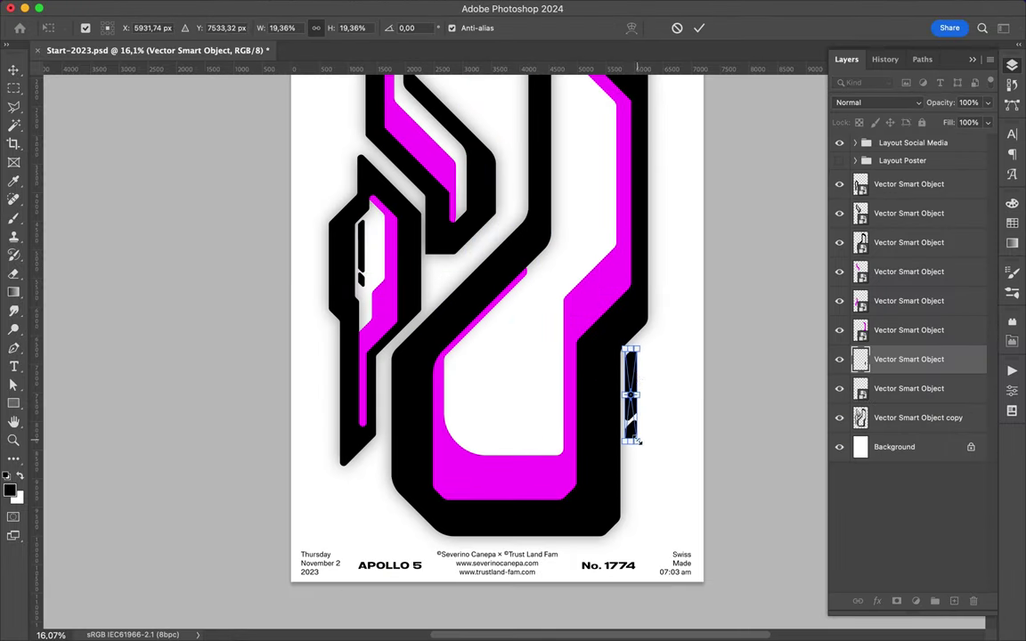
key(Return)
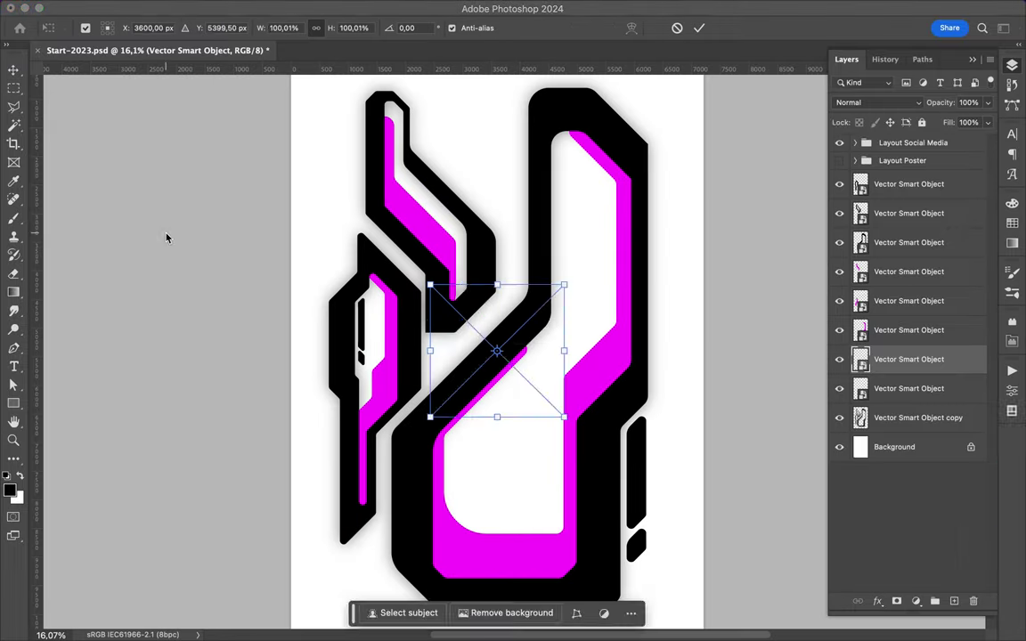
mouse_move(572, 419)
mouse_down()
mouse_move(469, 320)
mouse_move(515, 214)
mouse_up()
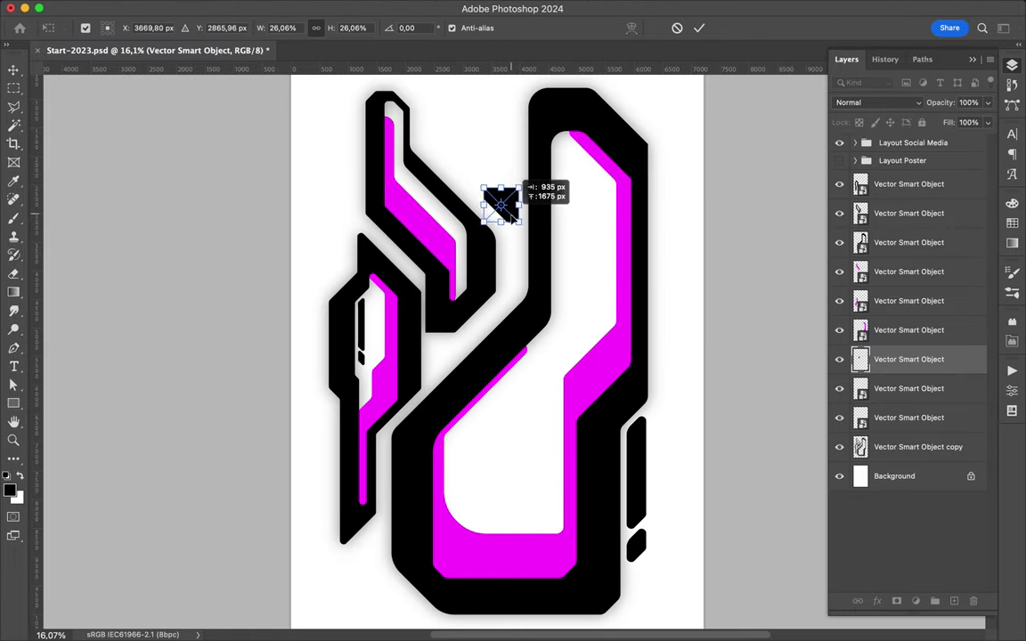
key(Return)
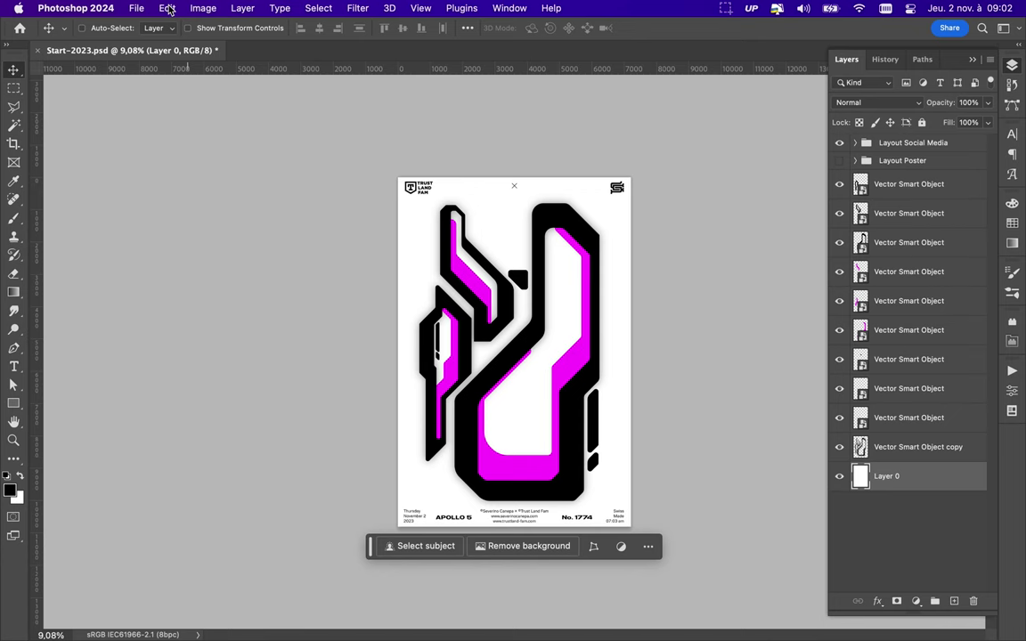
Fill Layer 0 with the light grey colour #eeeded.
click(169, 9)
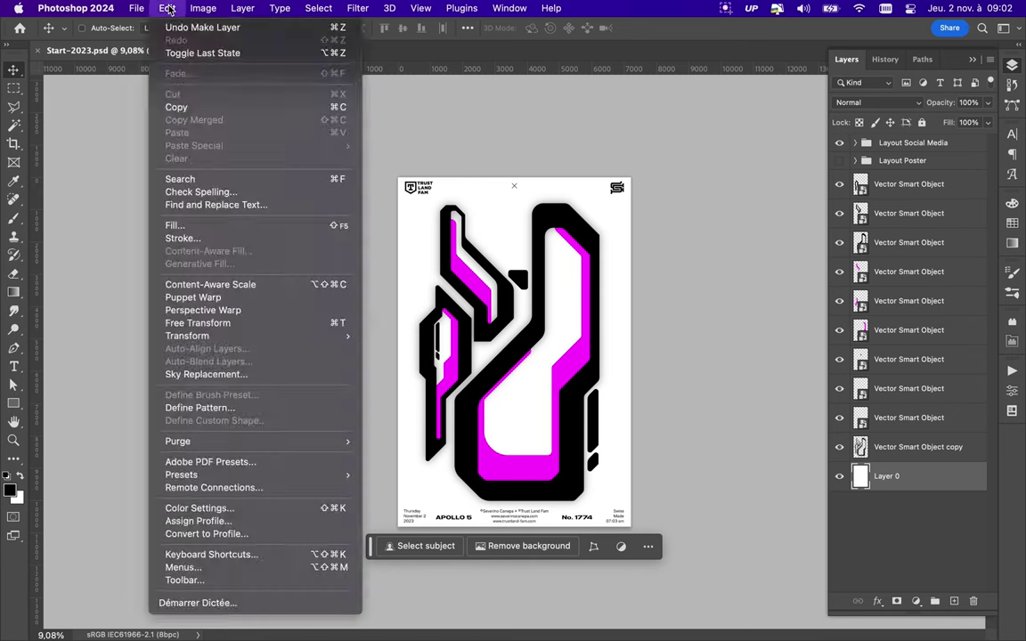
click(175, 225)
click(525, 253)
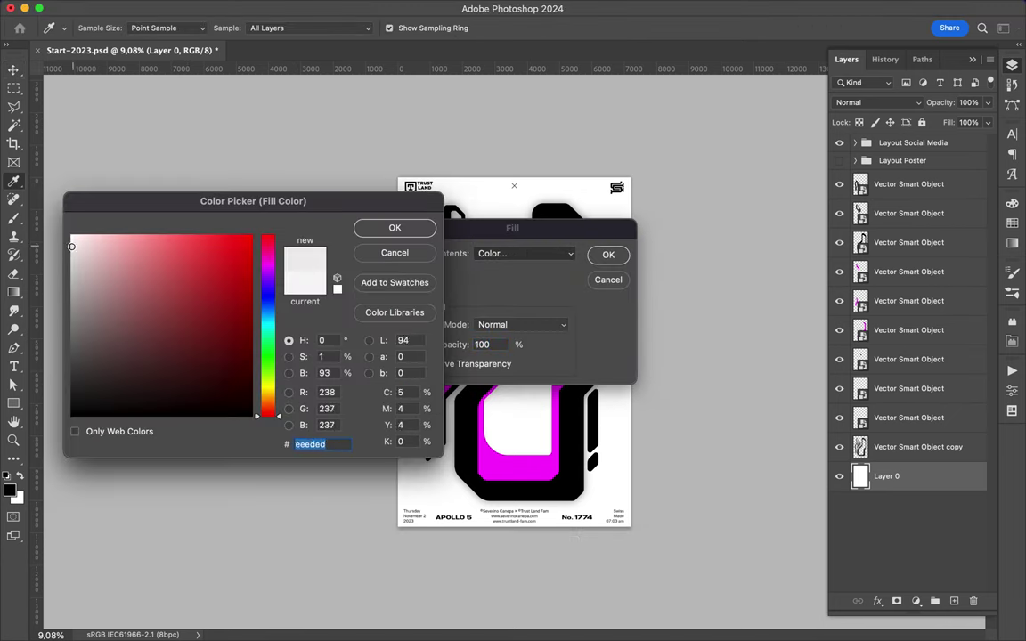
key(Return)
key(Return)
Trace the right and upper-left letterform interiors as Pen-tool shapes.
key(p)
click(540, 223)
click(538, 328)
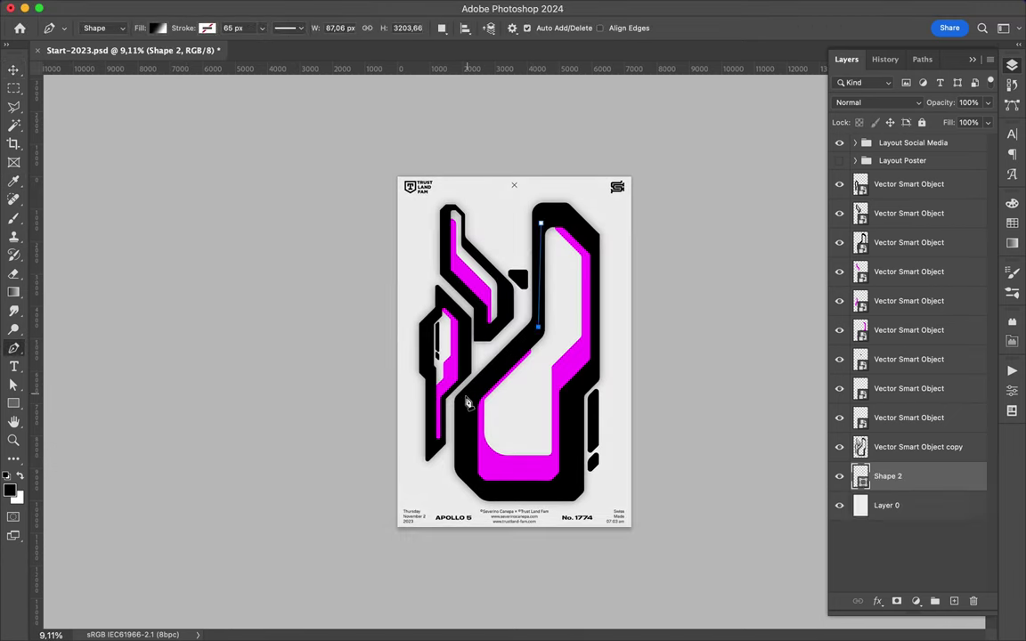
click(574, 485)
click(572, 393)
click(594, 368)
click(593, 235)
click(552, 208)
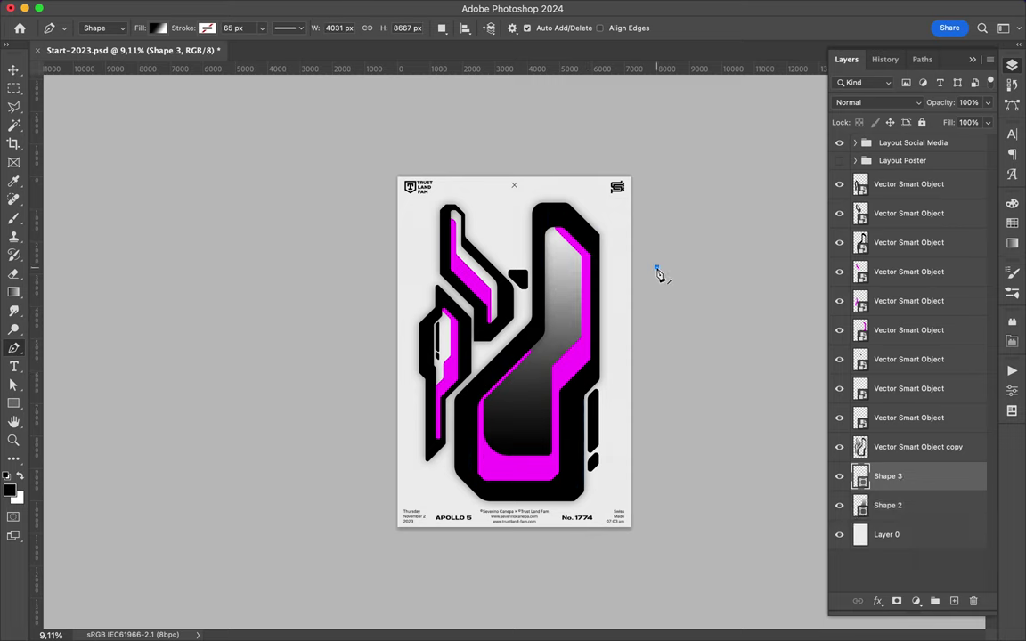
scroll(658, 274, up, 2)
click(425, 155)
click(445, 171)
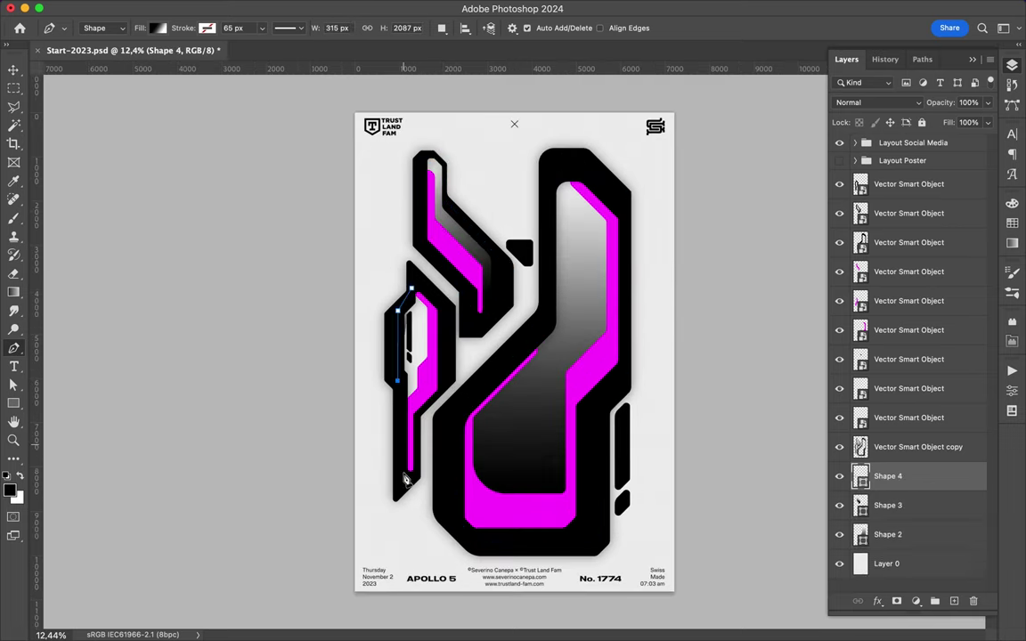
Set the interior shapes' fill colour to white.
key(a)
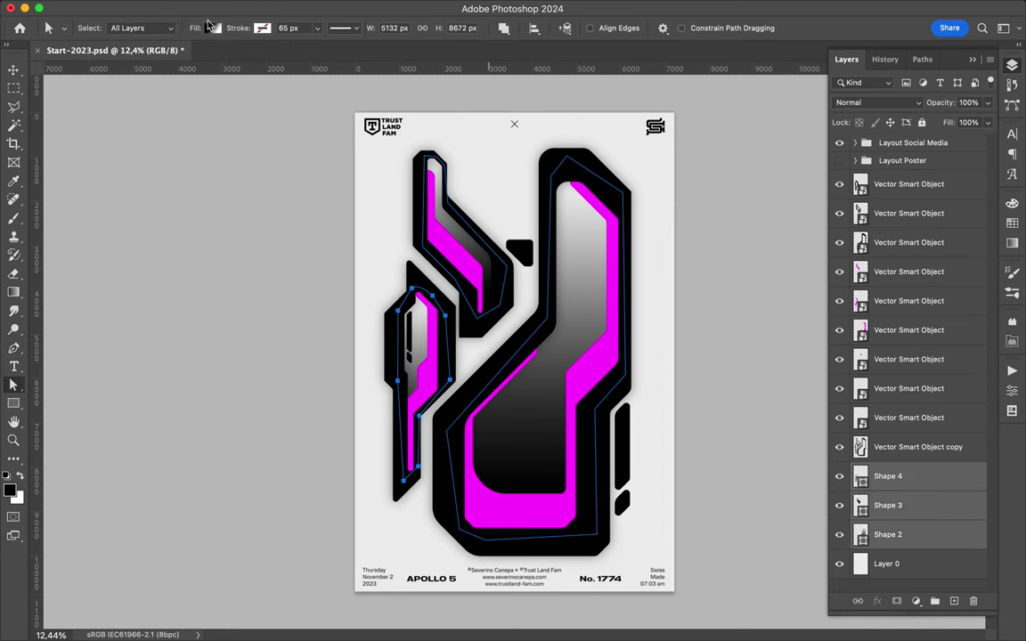
click(212, 27)
click(143, 100)
scroll(683, 234, up, 2)
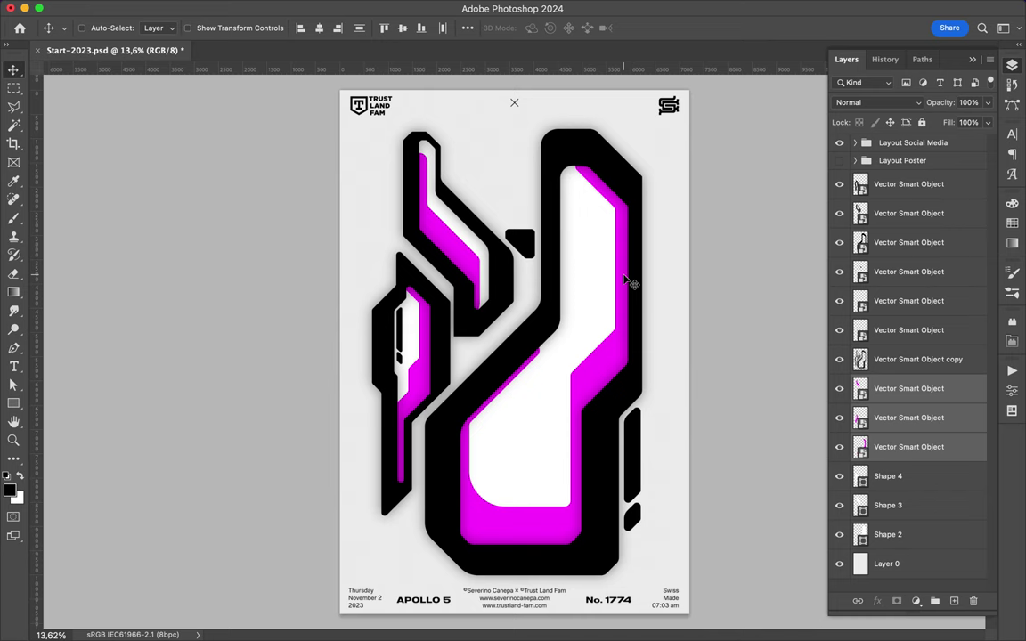
Duplicate Layer 0 and add 355% Gaussian monochromatic noise to the copy.
click(886, 564)
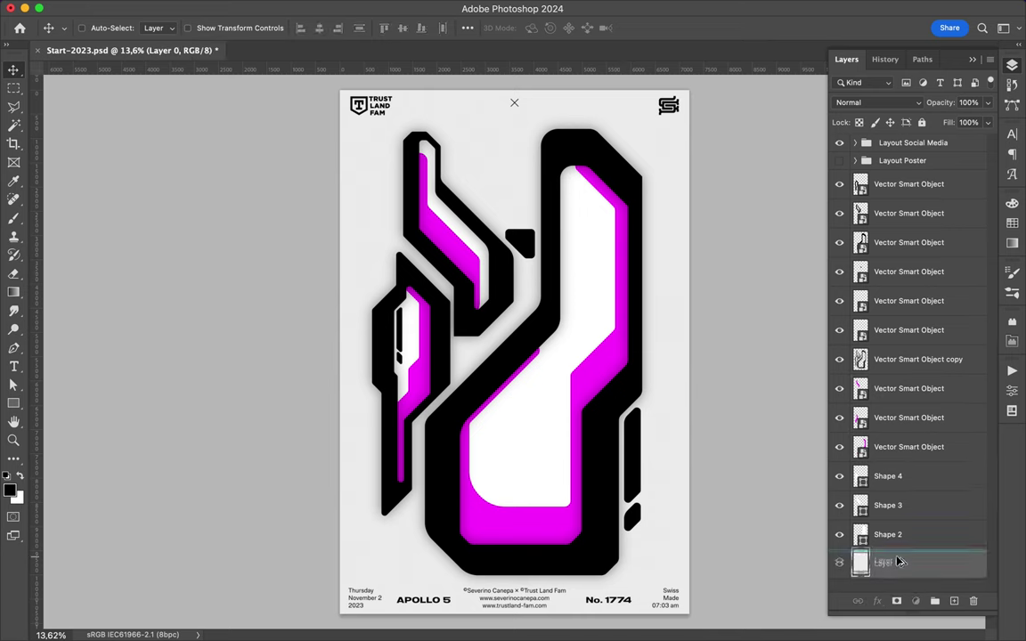
key(ctrl+j)
click(318, 8)
click(592, 230)
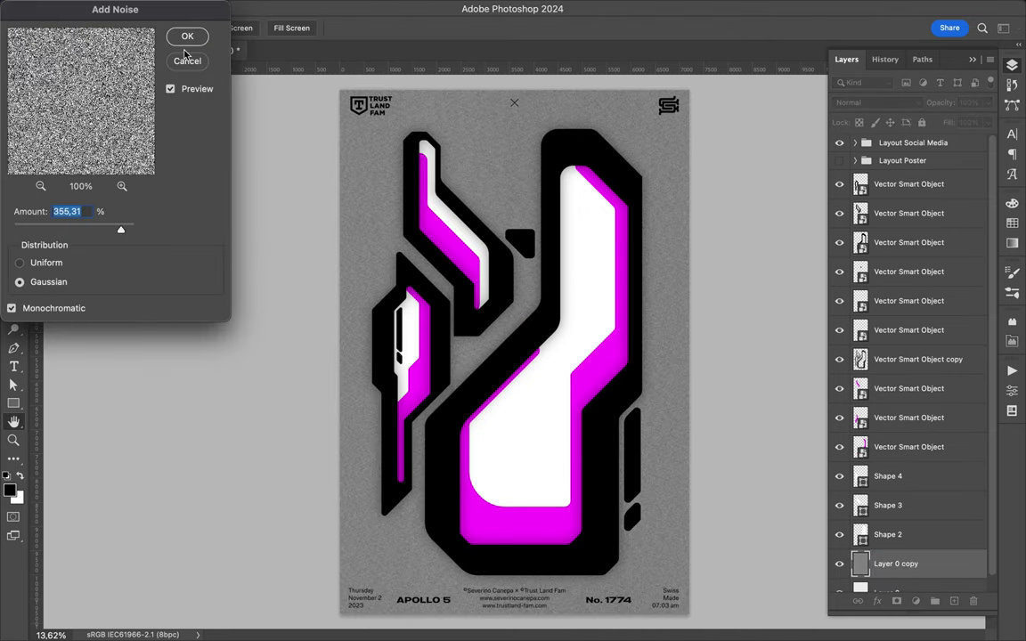
key(Return)
Set the noise layer's blend mode to Overlay.
click(877, 103)
click(854, 291)
scroll(591, 296, up, 5)
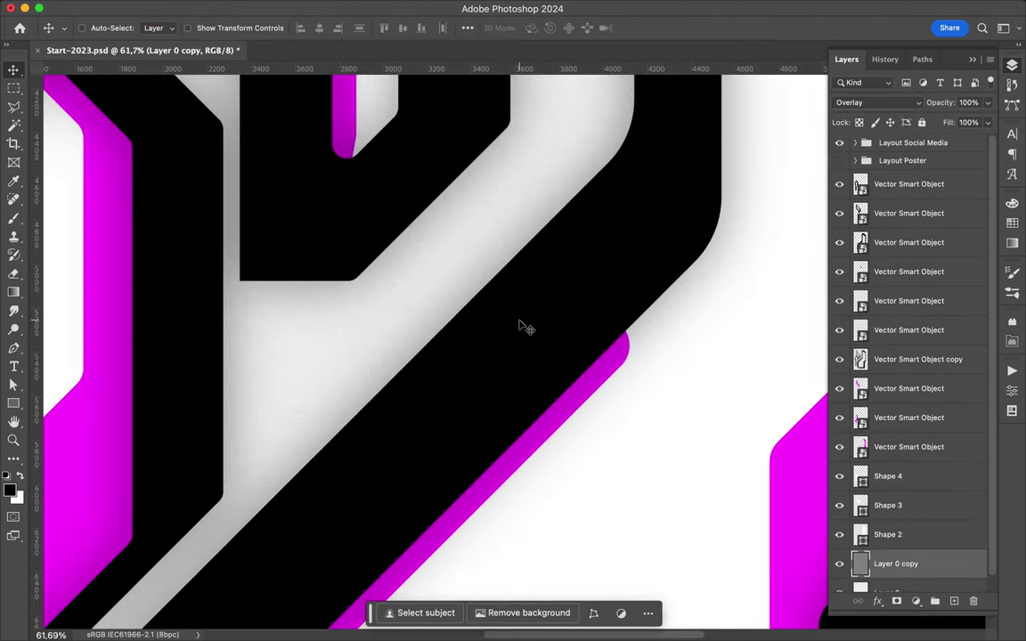
scroll(522, 328, up, 3)
scroll(521, 327, left, 5)
Soften the grain with a 2.3 px Gaussian Blur and select the artwork layers down to the background.
click(357, 8)
click(605, 243)
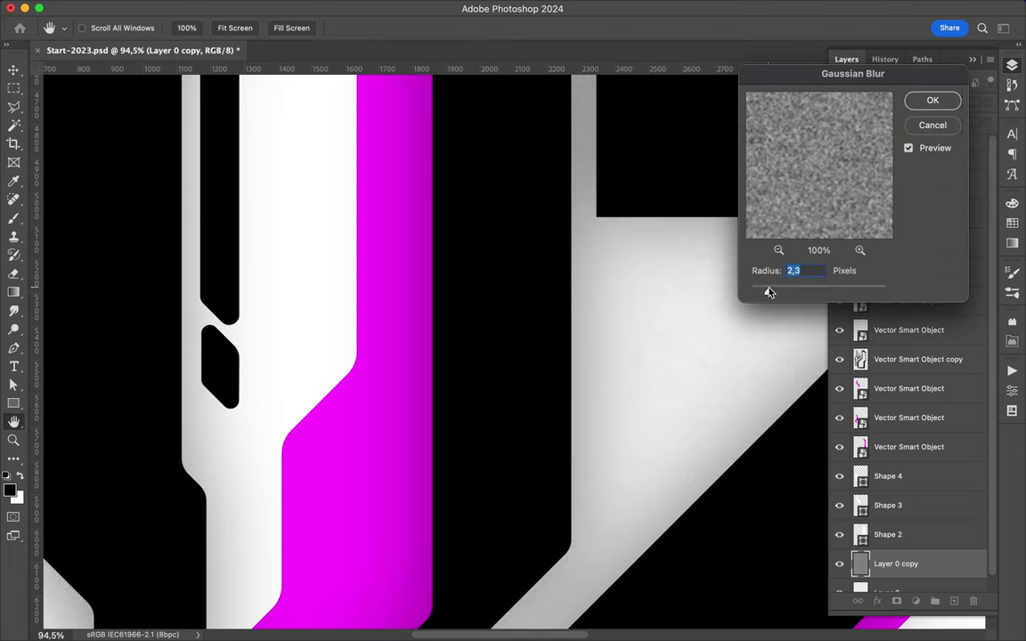
key(Return)
scroll(655, 282, down, 5)
scroll(528, 305, up, 2)
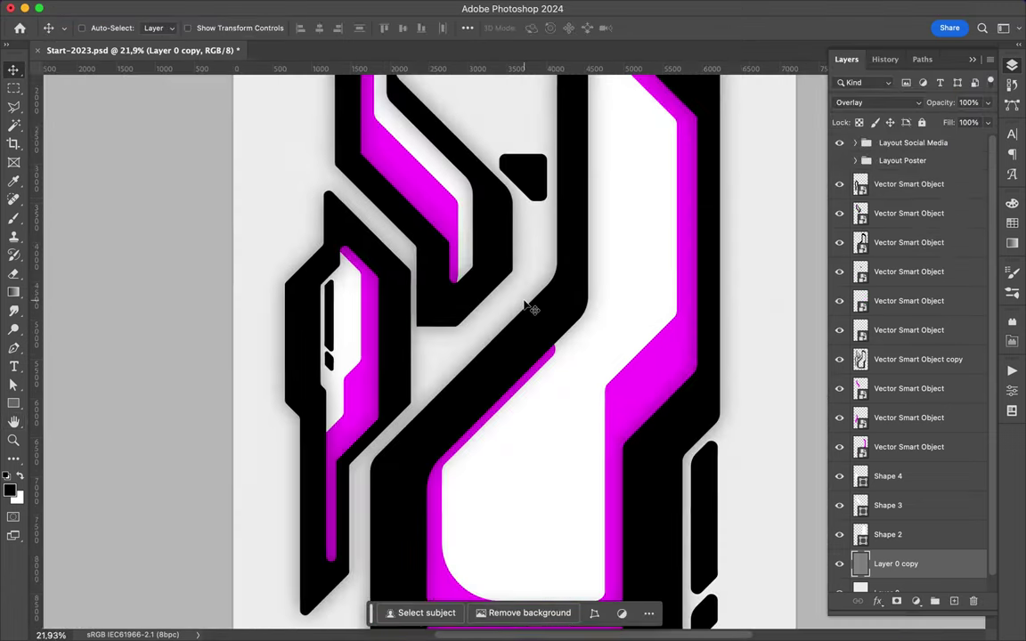
scroll(531, 304, up, 1)
scroll(562, 280, down, 2)
scroll(561, 275, down, 1)
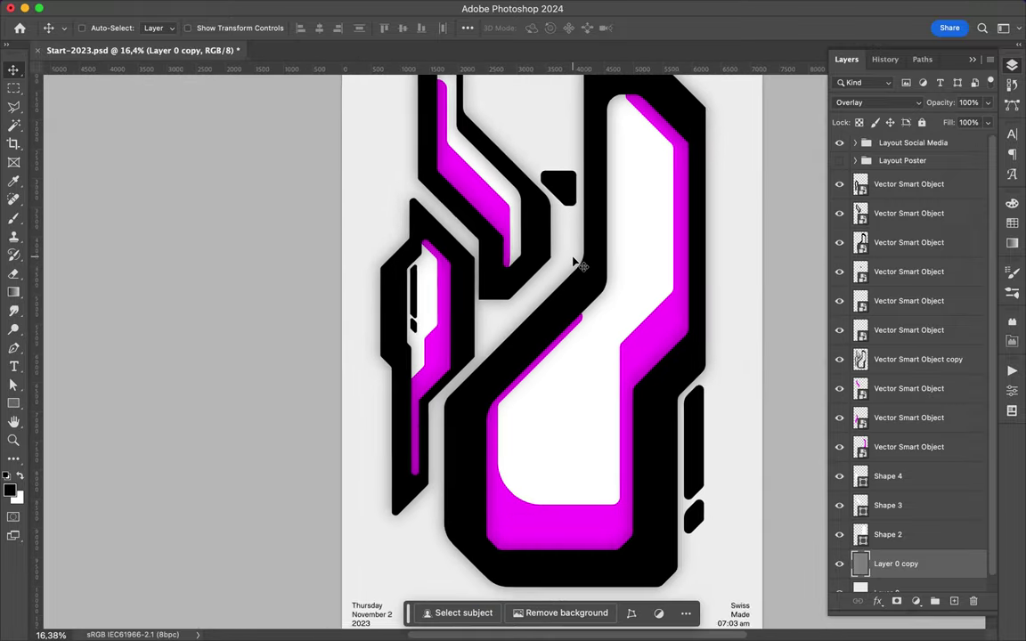
scroll(577, 264, down, 1)
scroll(623, 232, down, 1)
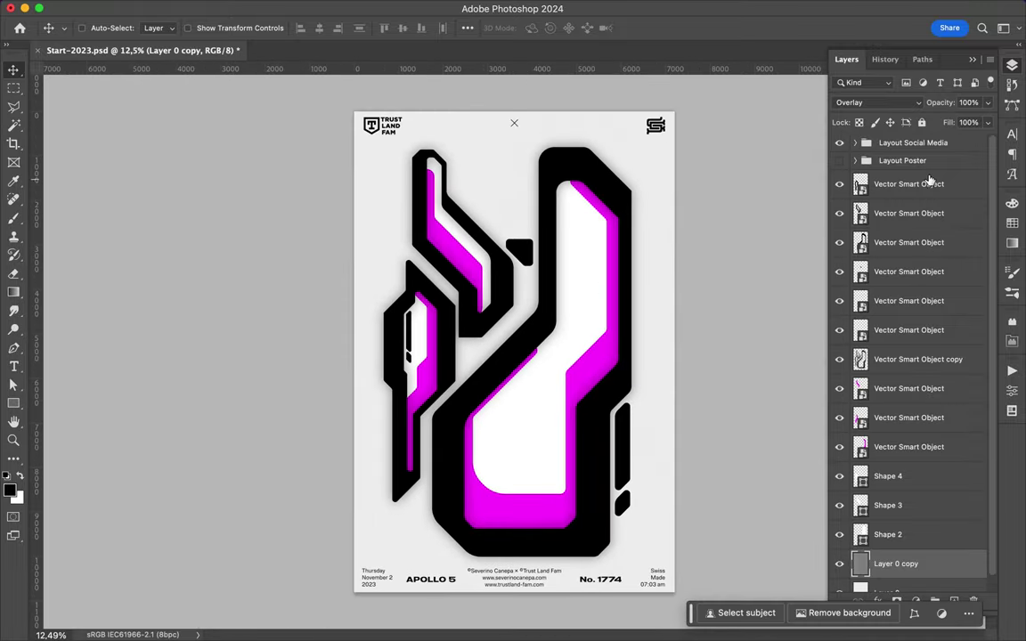
click(928, 181)
shift+click(905, 289)
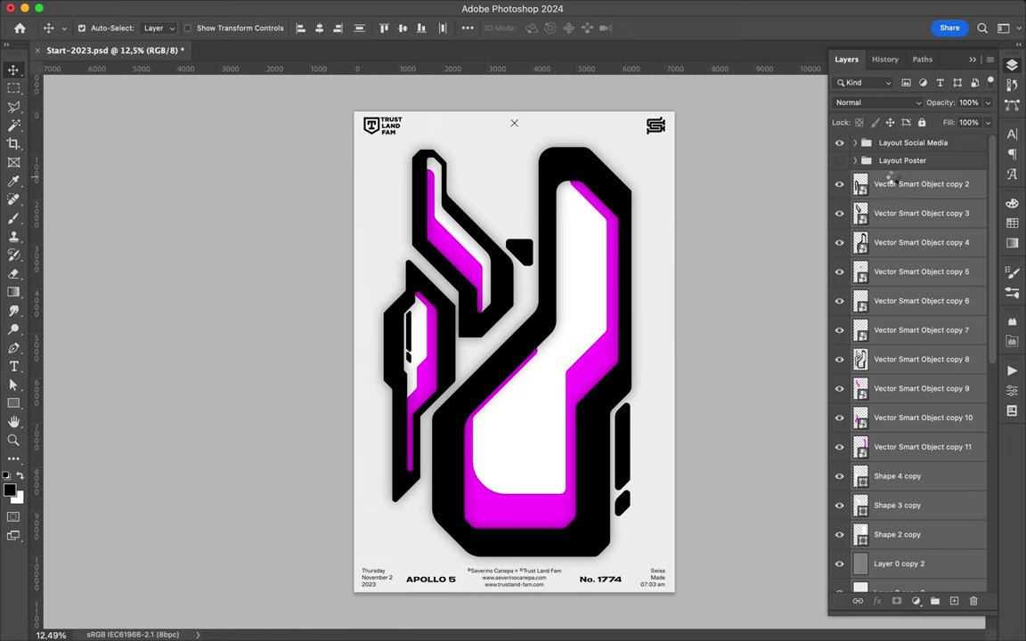
Merge a copy of the artwork layers and clip it to a wide gradient-filled rectangle band.
key(ctrl+shift+alt+n)
key(u)
mouse_move(151, 252)
mouse_down()
mouse_move(591, 466)
mouse_move(656, 463)
mouse_up()
click(157, 28)
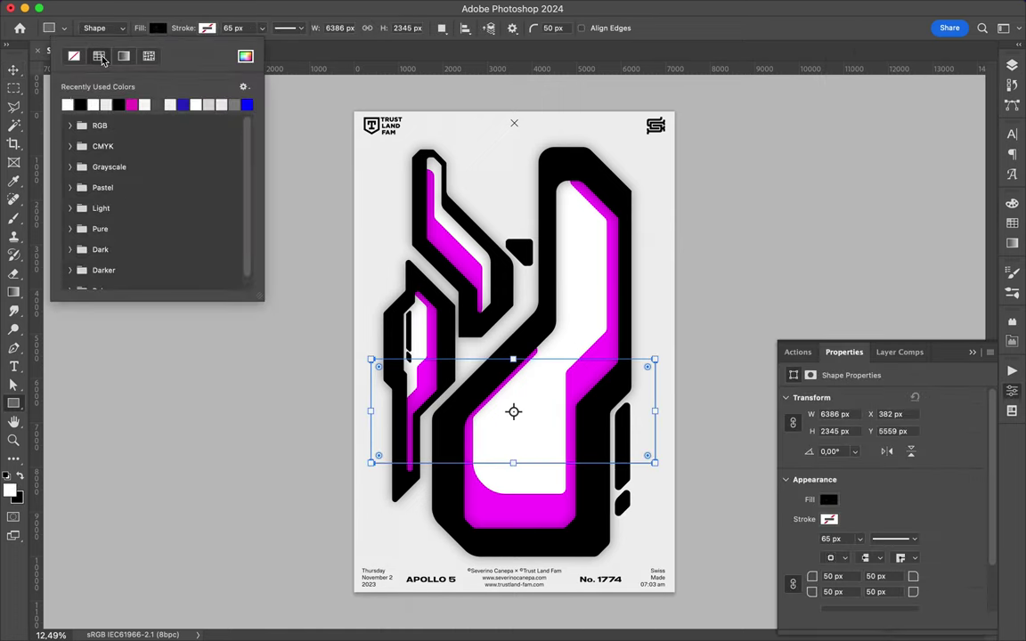
click(99, 55)
alt+click(863, 198)
Blur the clipped artwork copy with a 38.8 px Gaussian Blur and start a Frosted Glass filter.
click(418, 8)
click(552, 242)
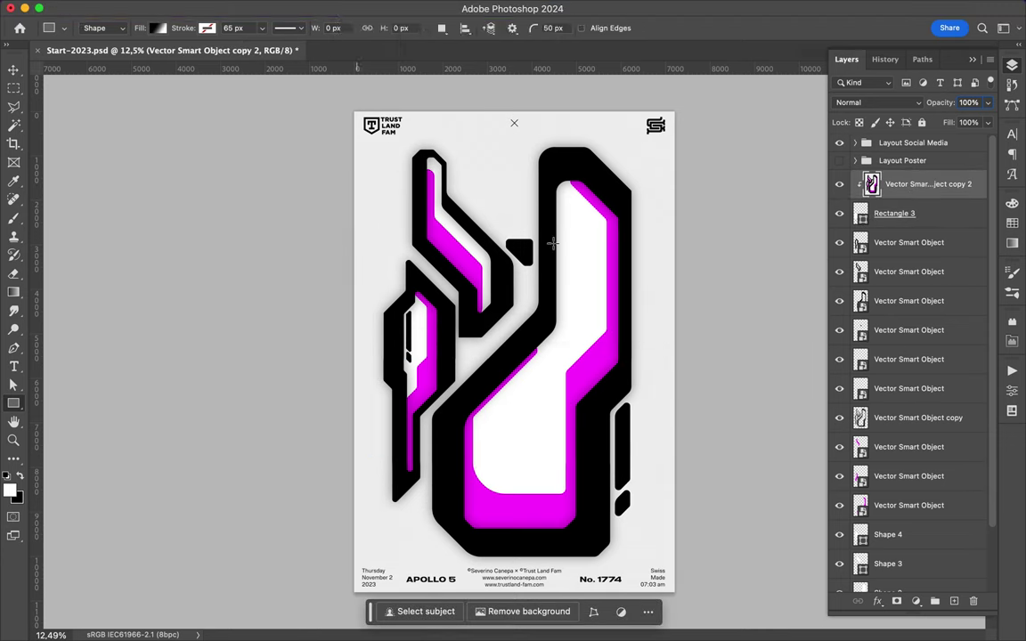
drag(794, 294, 821, 293)
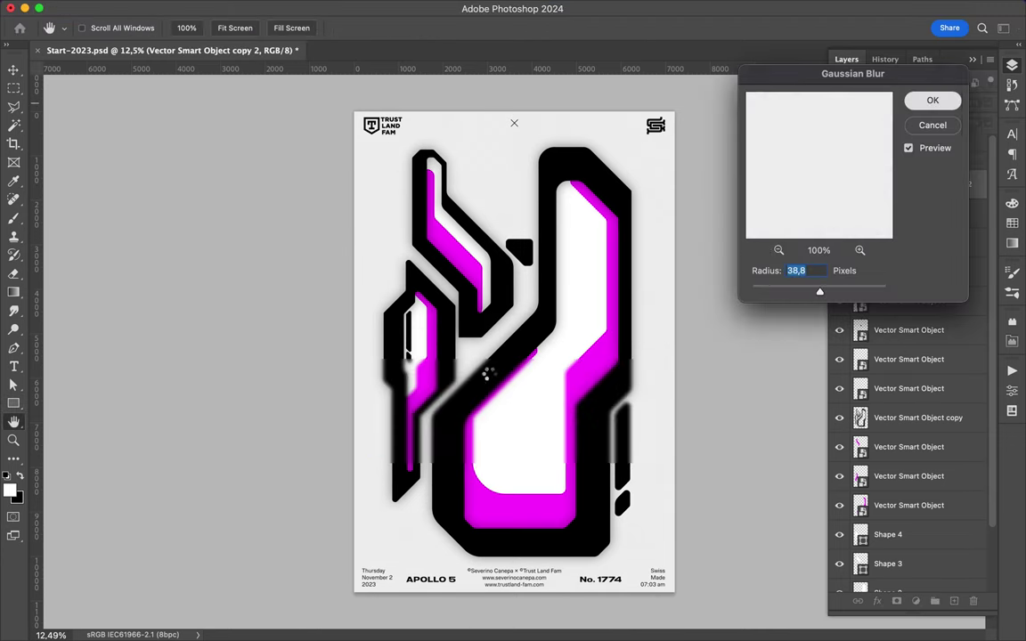
key(Return)
click(357, 8)
click(552, 233)
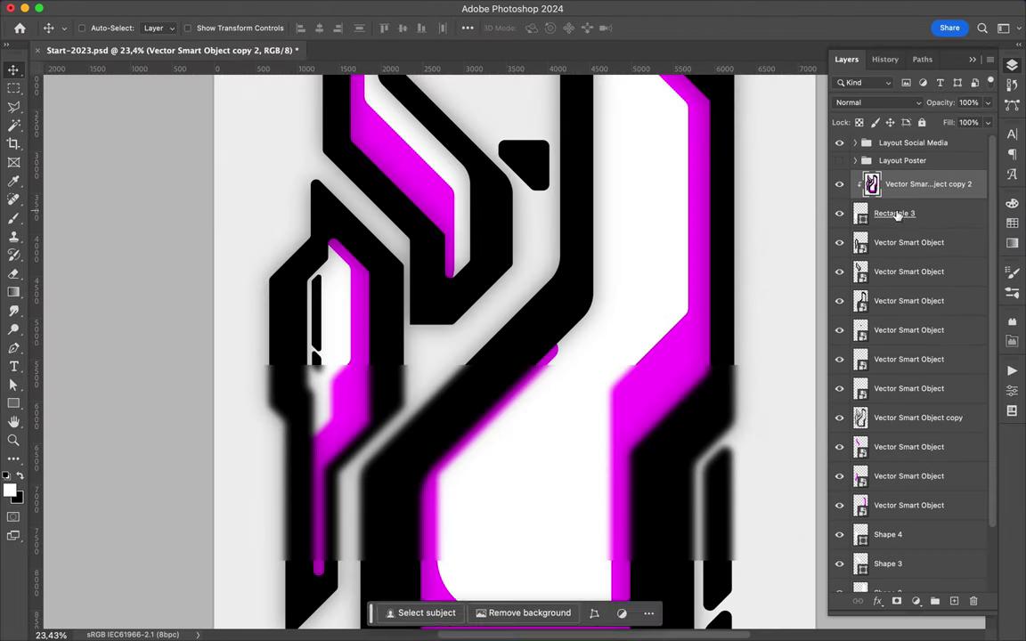
Give Rectangle 3 a Screen-mode Gradient Overlay at 78% opacity.
double_click(897, 215)
click(270, 423)
drag(466, 262, 697, 91)
drag(680, 178, 717, 180)
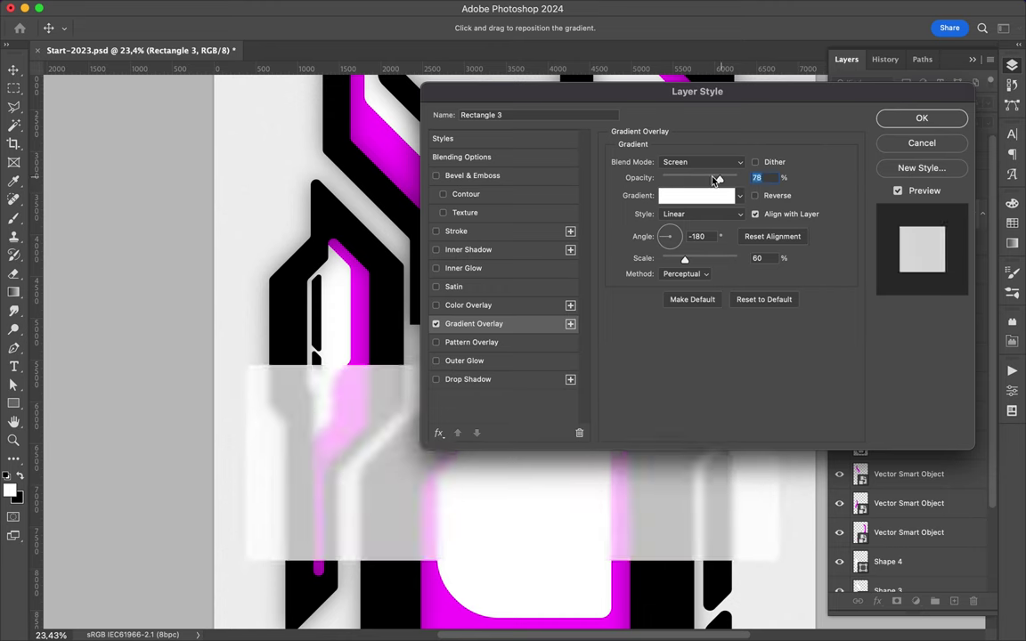
click(696, 195)
double_click(576, 412)
key(Escape)
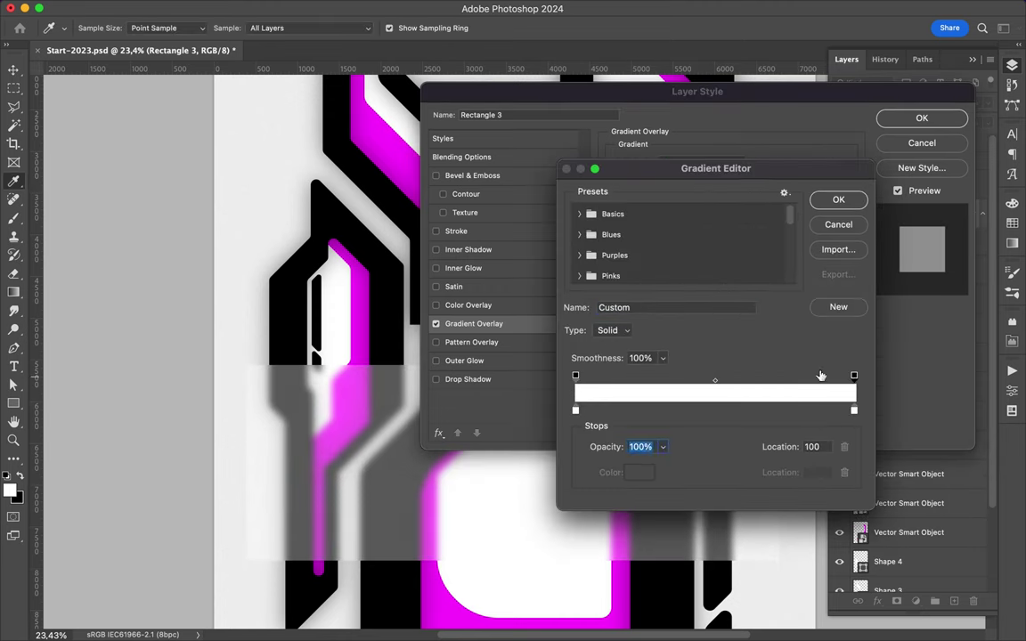
key(Return)
Add a contoured Bevel & Emboss and a Drop Shadow, then select the band with its clipped letter copy.
click(493, 198)
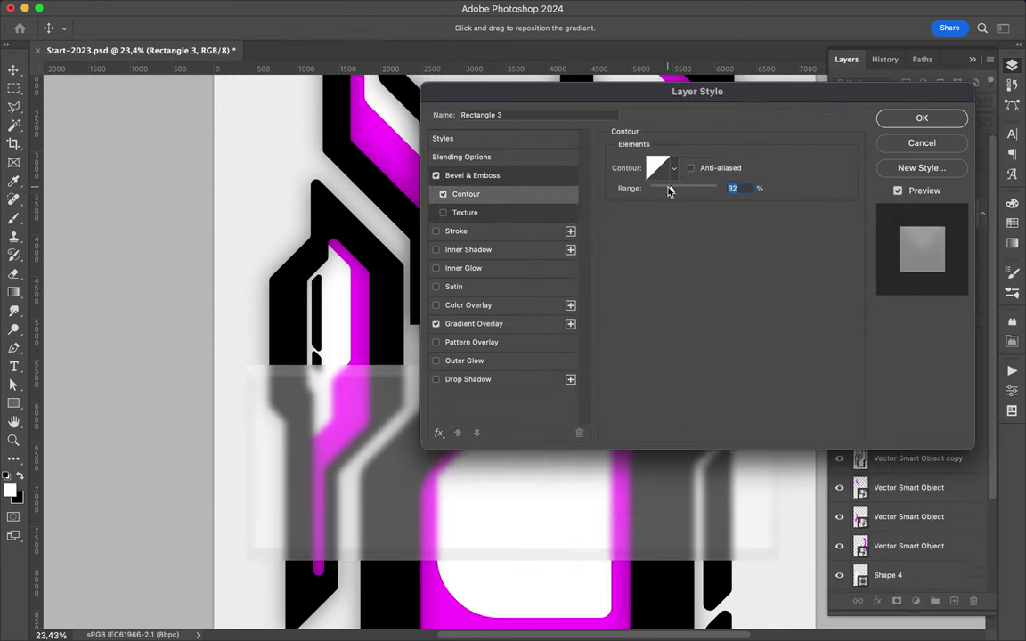
click(498, 176)
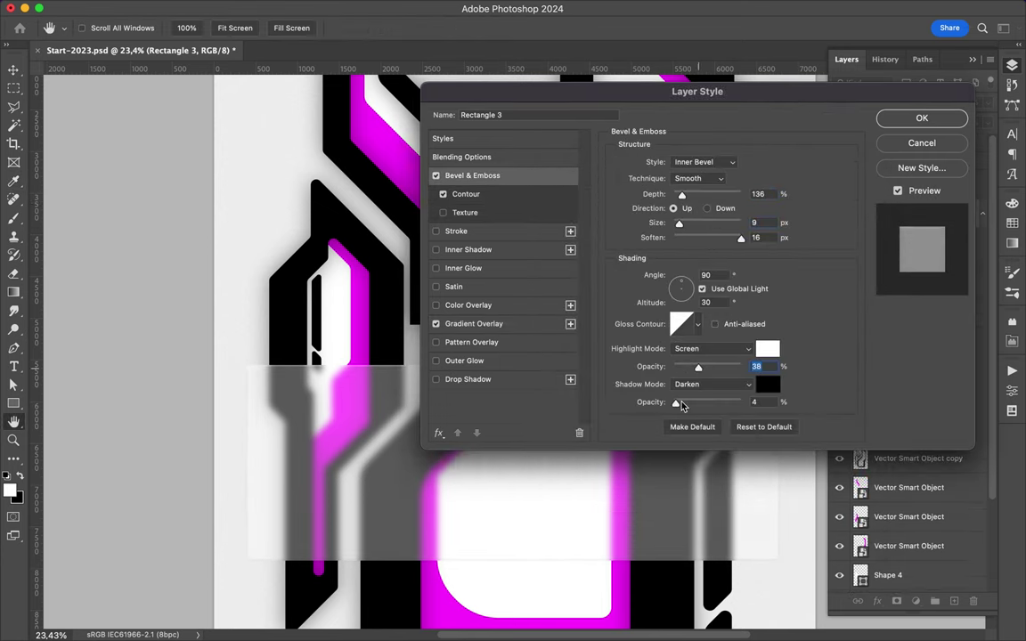
click(467, 379)
key(Return)
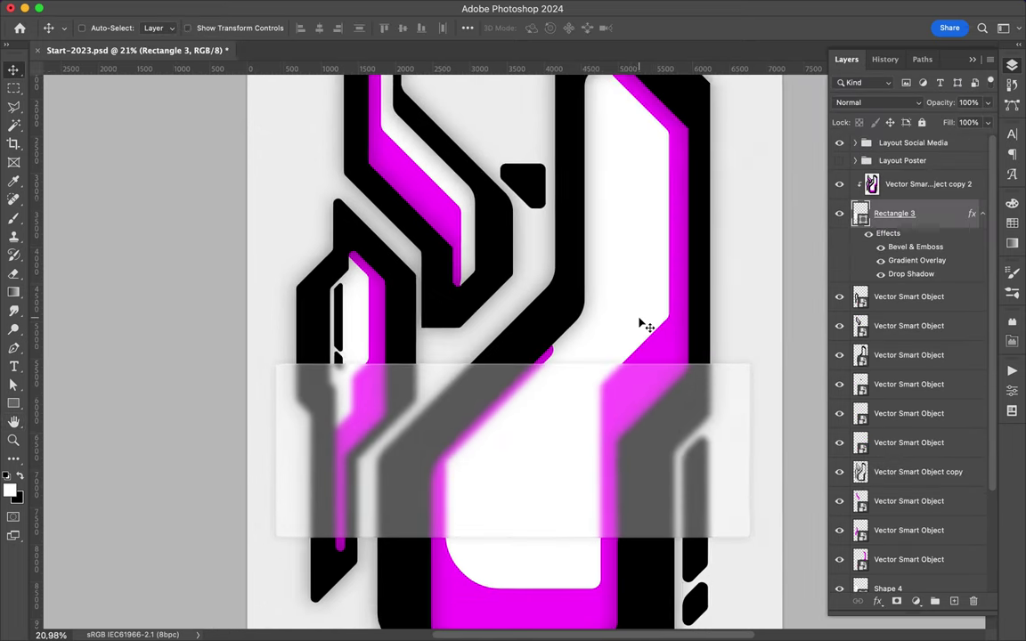
scroll(636, 320, down, 3)
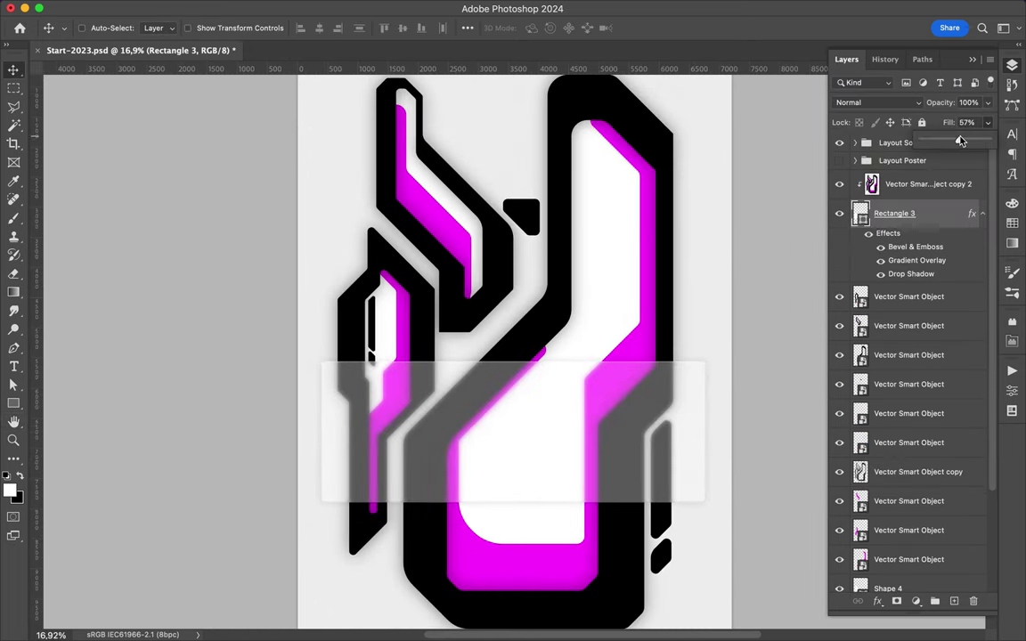
click(899, 185)
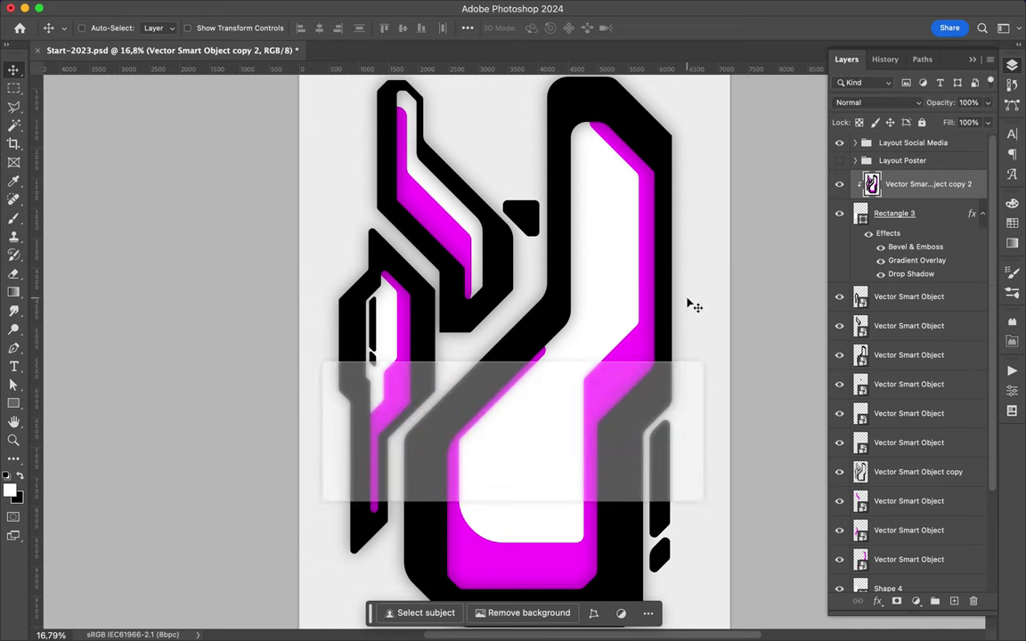
click(894, 213)
Duplicate the band and its letter copy higher up and shorten the copied band.
super+click(929, 216)
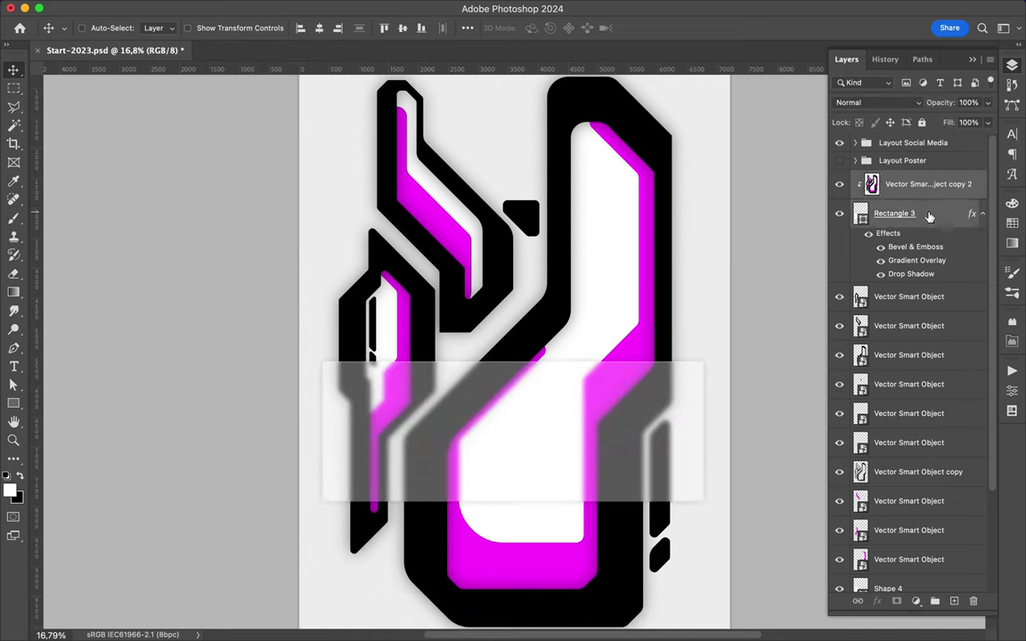
drag(929, 216, 933, 191)
mouse_move(598, 320)
mouse_down()
mouse_move(591, 245)
mouse_move(602, 248)
mouse_up()
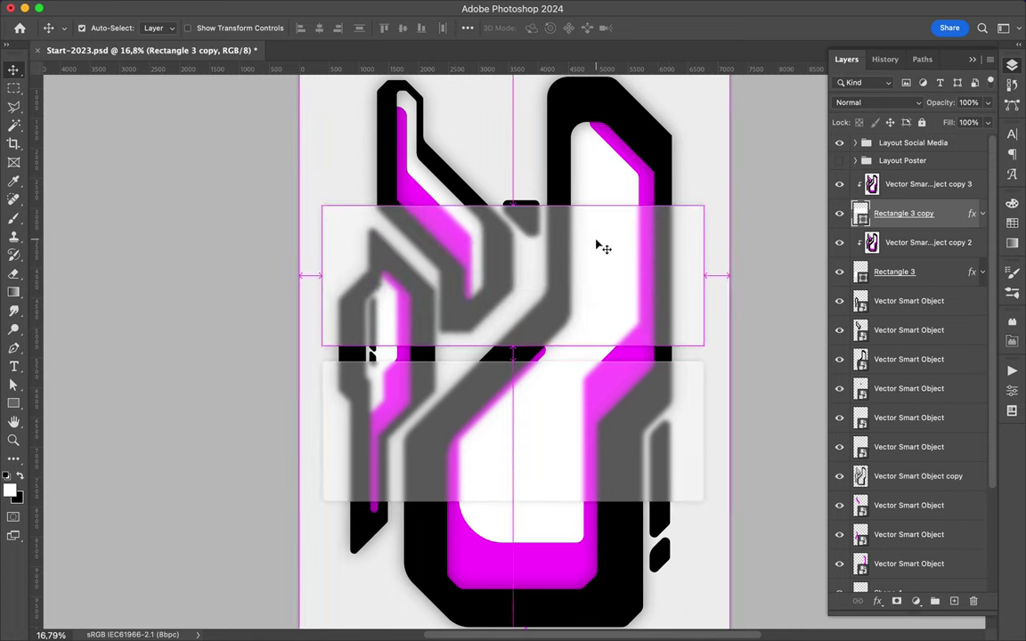
key(a)
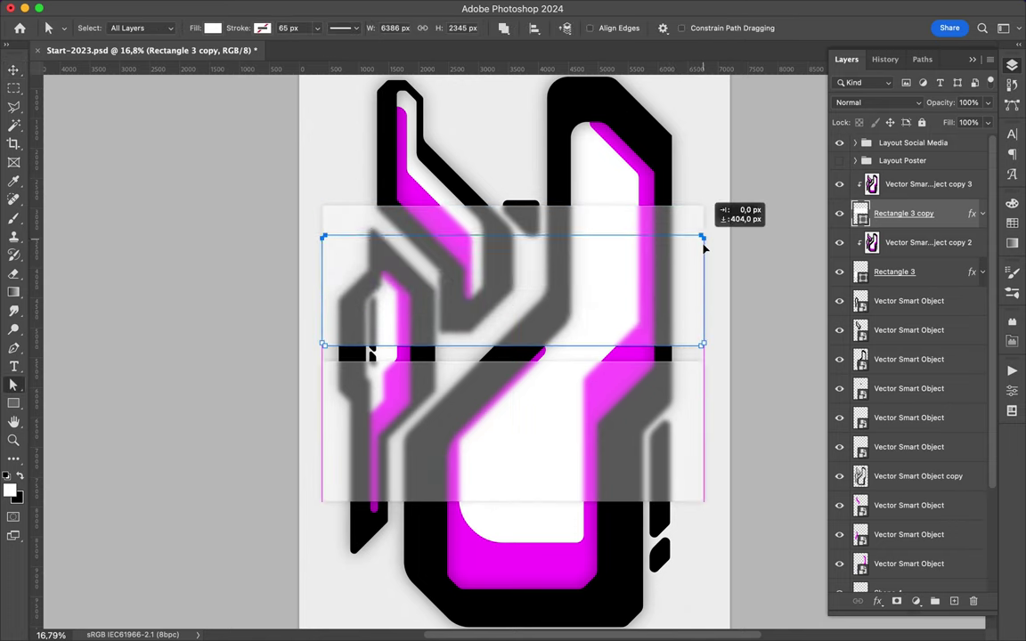
drag(703, 249, 703, 319)
drag(921, 196, 922, 184)
Place a third band copy higher still and raise the middle band's top edge to make it taller.
key(v)
drag(546, 328, 555, 219)
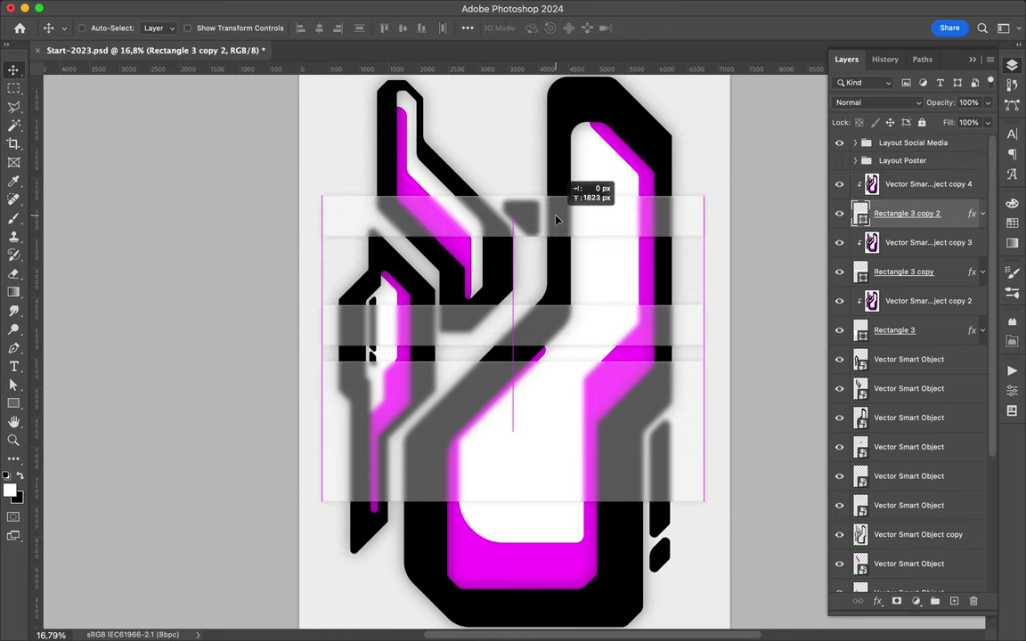
click(337, 320)
key(a)
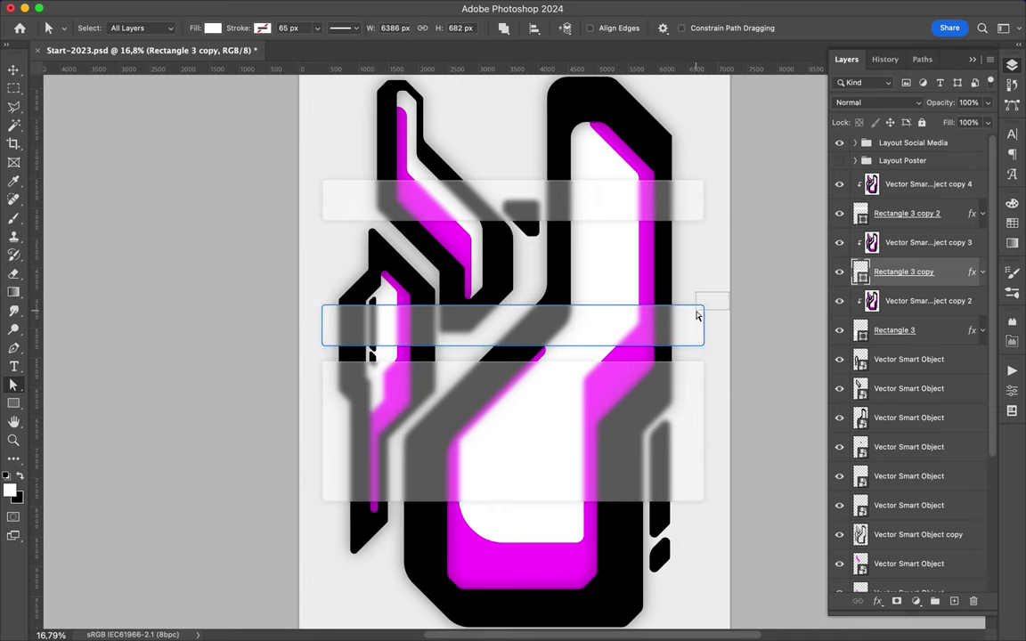
drag(702, 306, 703, 238)
key(v)
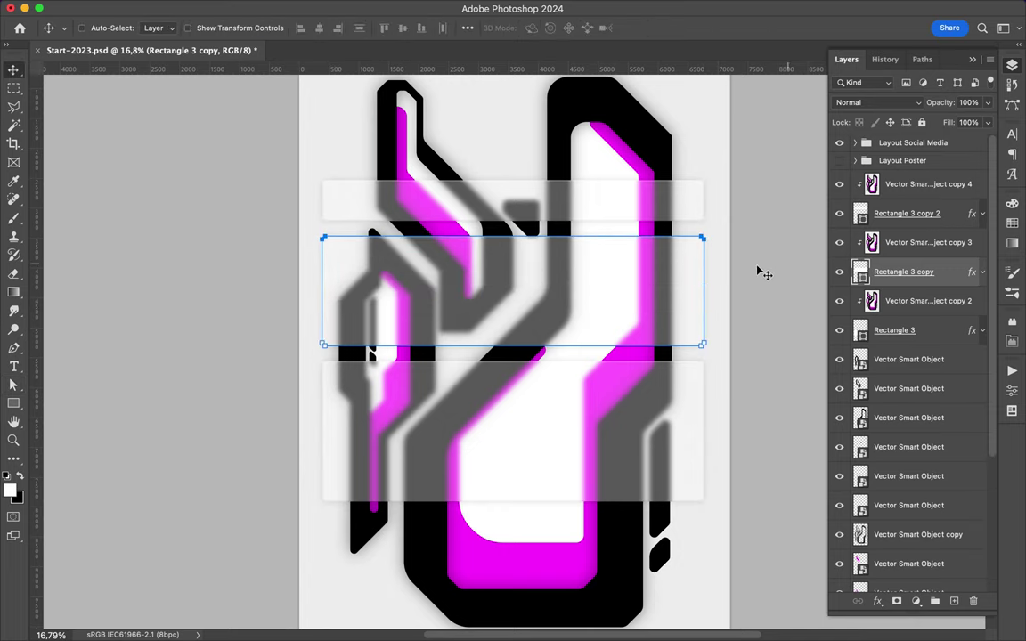
key(ctrl+0)
Draw a white angular shape along the poster's top, just above Layer 0.
scroll(895, 347, down, 5)
click(890, 575)
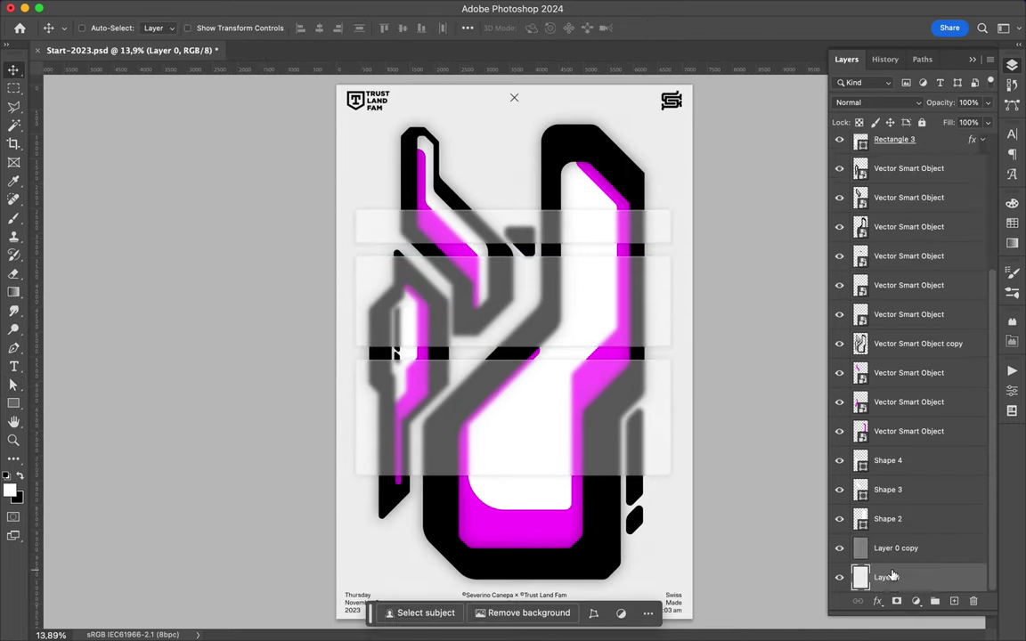
scroll(523, 269, up, 2)
key(p)
scroll(498, 259, up, 2)
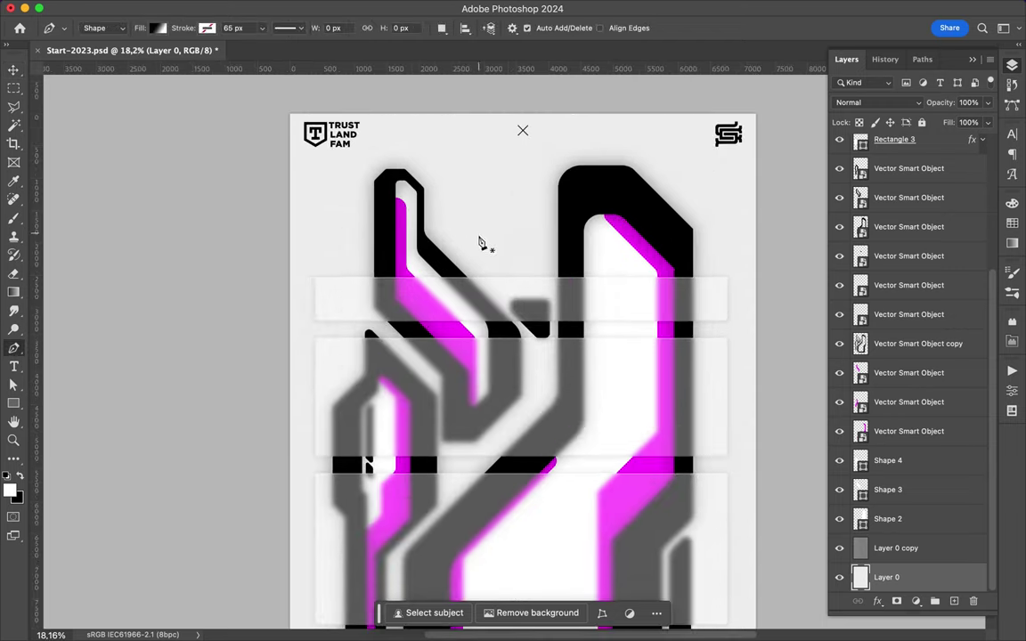
click(400, 209)
key(ctrl+z)
click(442, 107)
click(441, 189)
click(509, 256)
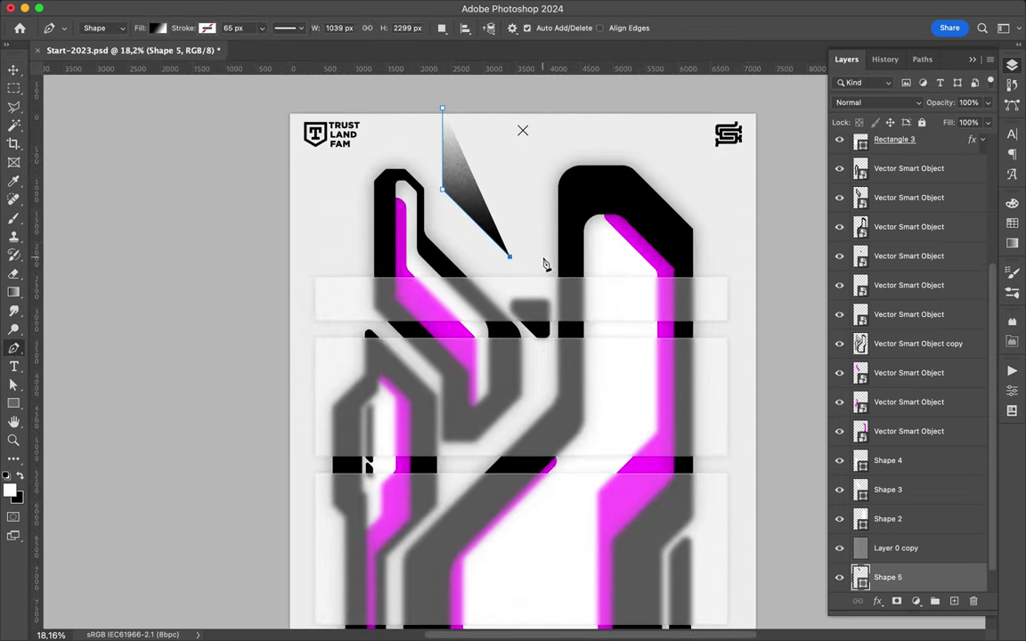
click(542, 256)
click(543, 106)
key(a)
click(212, 27)
click(154, 56)
Draw a second angular background shape down the poster's right side.
key(p)
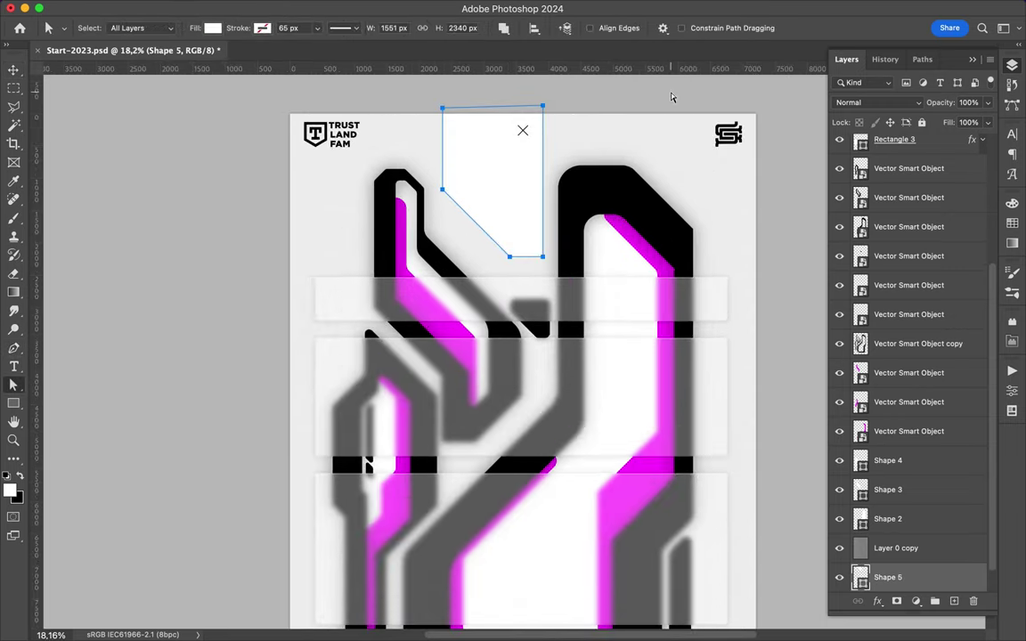
scroll(604, 84, down, 1)
scroll(691, 187, right, 2)
click(661, 88)
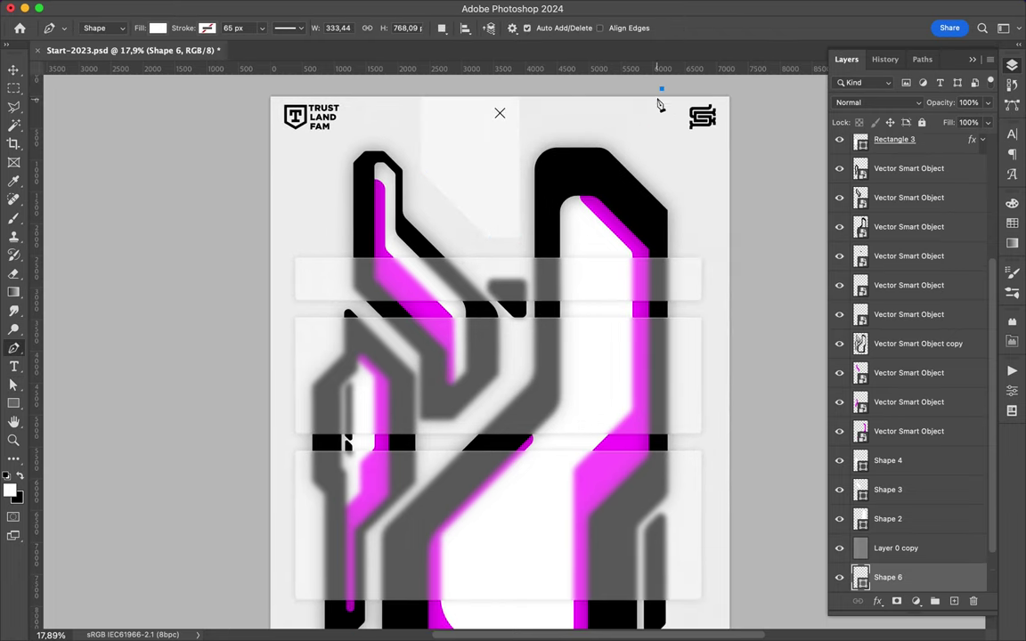
click(623, 126)
click(623, 140)
click(708, 225)
click(708, 502)
click(718, 513)
scroll(718, 534, down, 5)
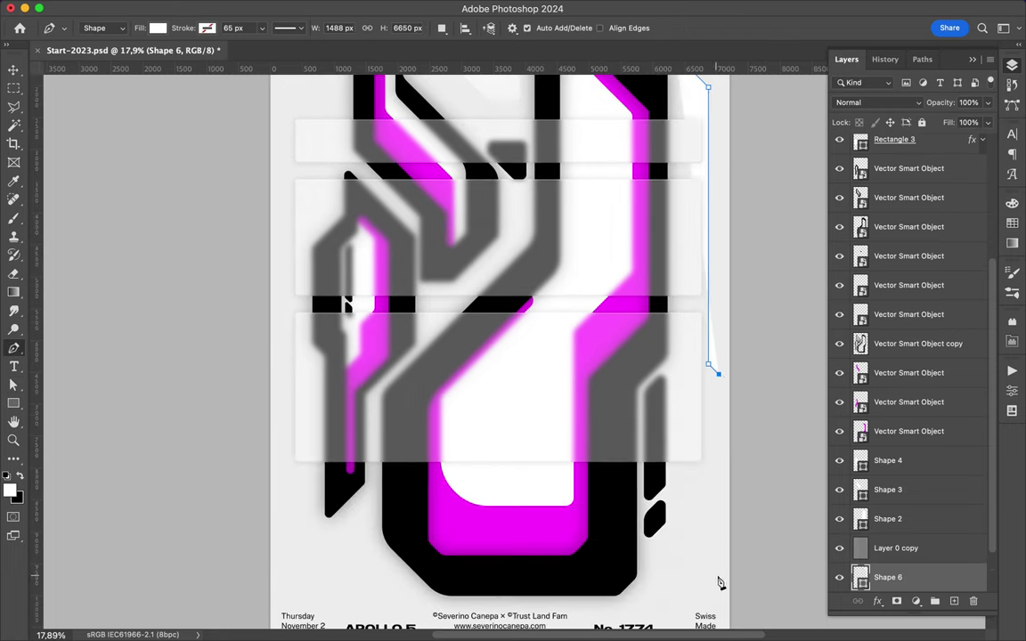
scroll(718, 534, up, 5)
scroll(718, 534, down, 5)
scroll(751, 366, up, 6)
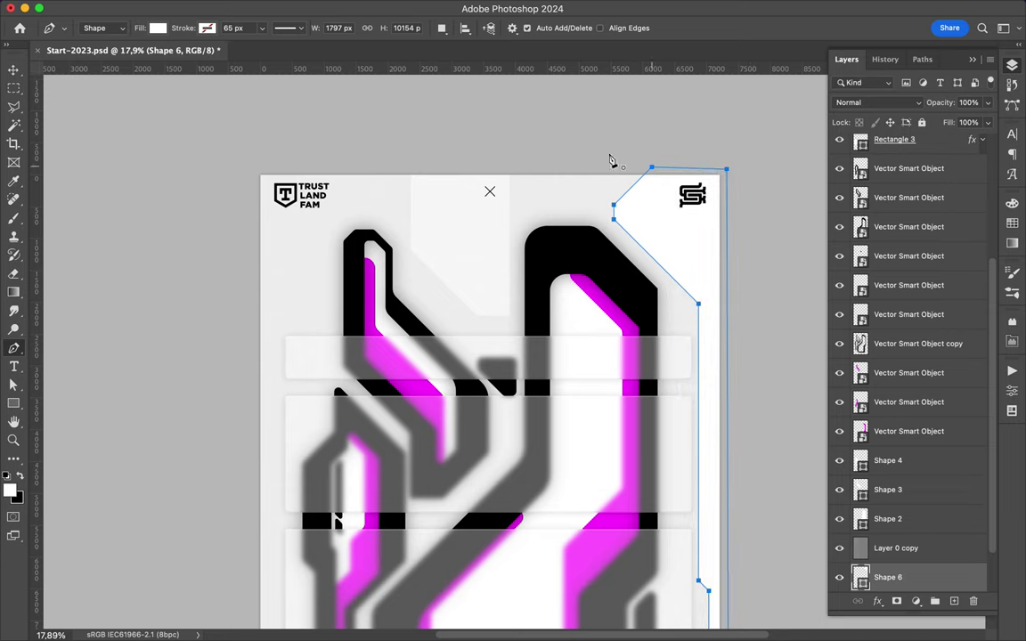
scroll(279, 131, down, 5)
click(385, 86)
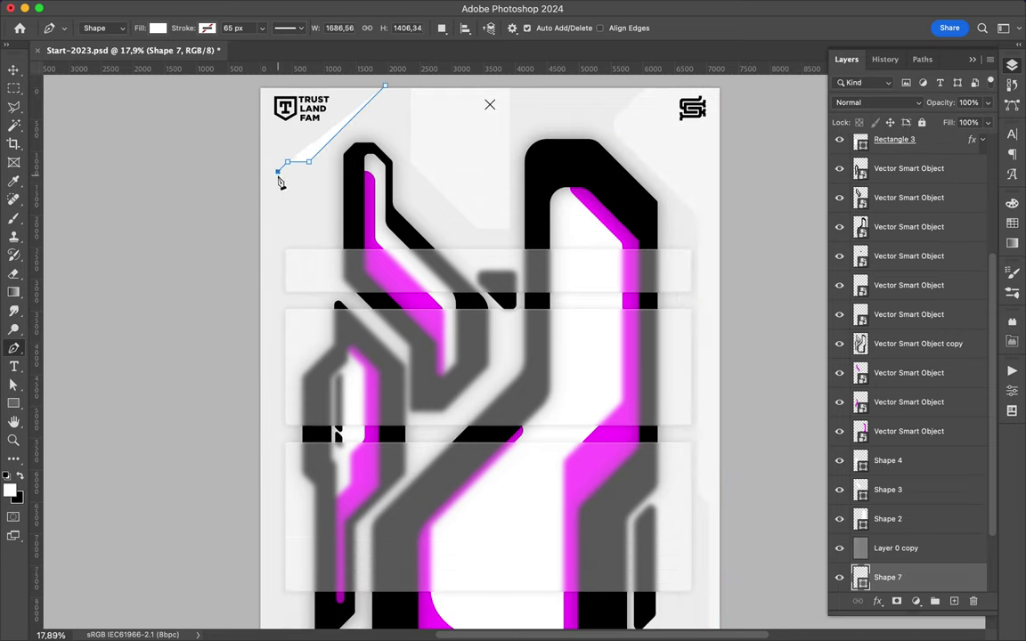
Draw an angular shape down the poster's left side and set its fill to 50%.
click(279, 185)
scroll(270, 307, down, 10)
click(267, 149)
click(296, 179)
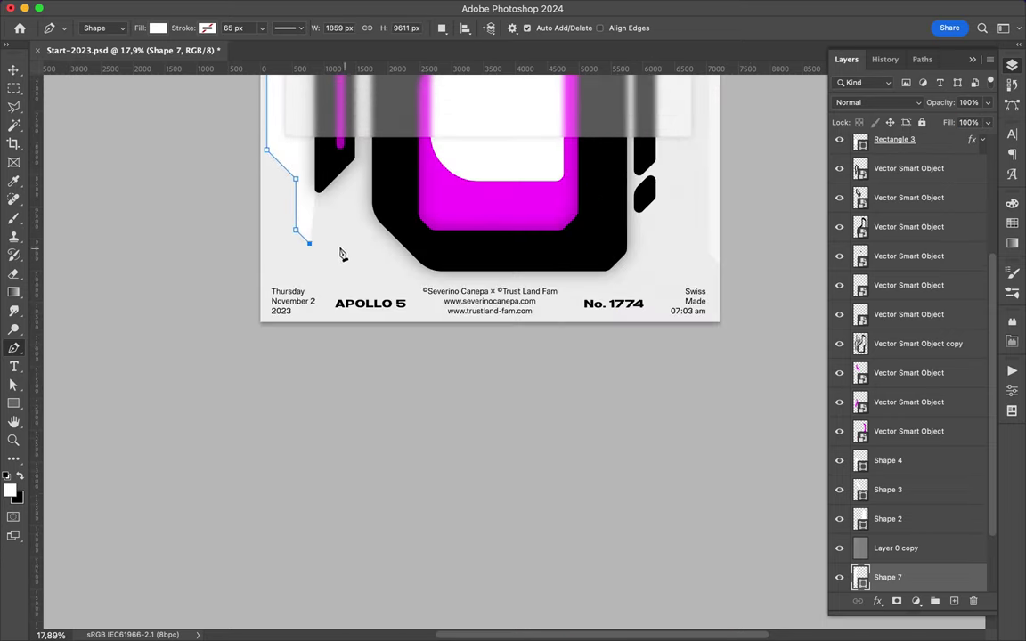
click(297, 324)
scroll(252, 333, up, 9)
scroll(251, 333, up, 8)
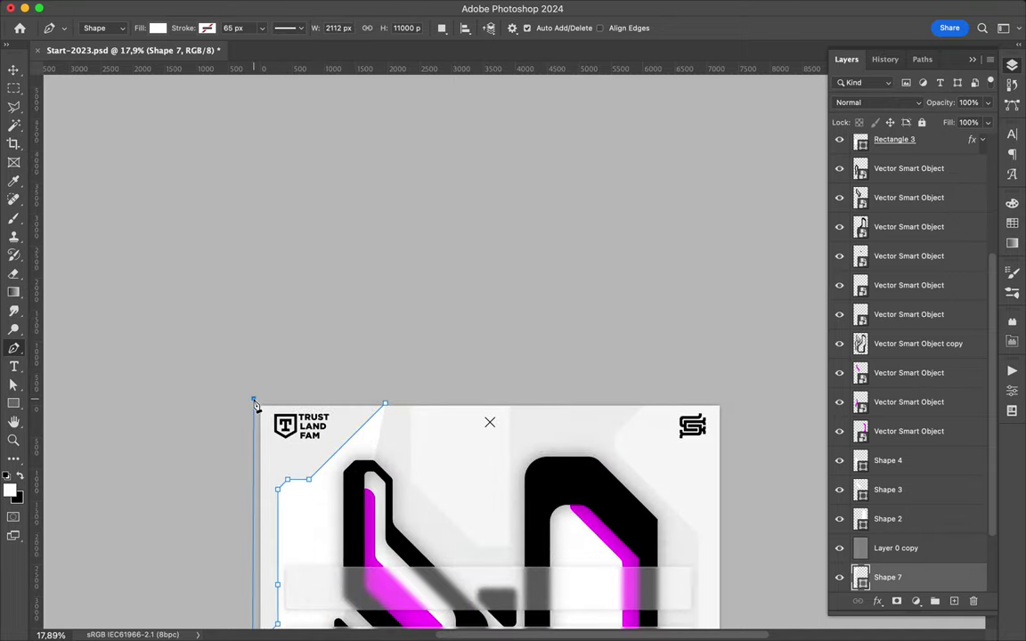
click(248, 365)
click(383, 365)
click(966, 122)
text(50)
key(ctrl+0)
Switch to the Move tool and save the finished poster document.
key(v)
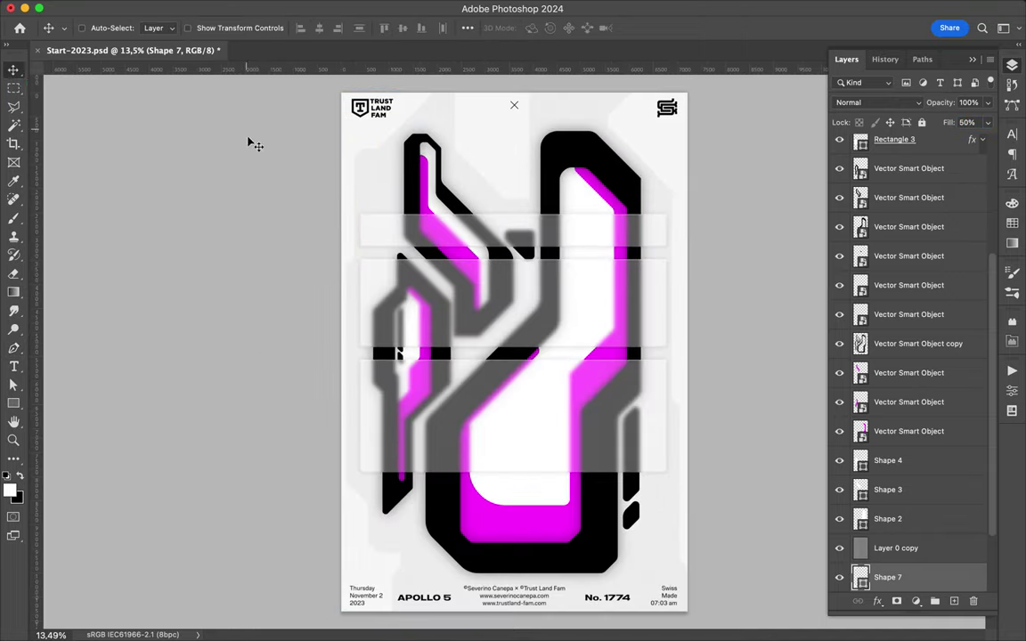
key(ctrl+s)
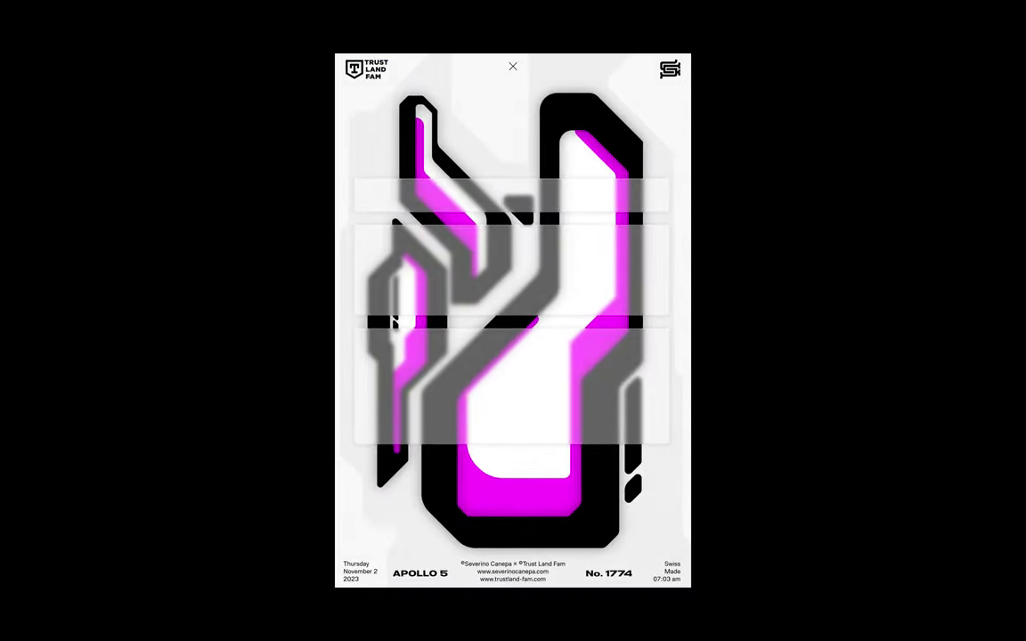